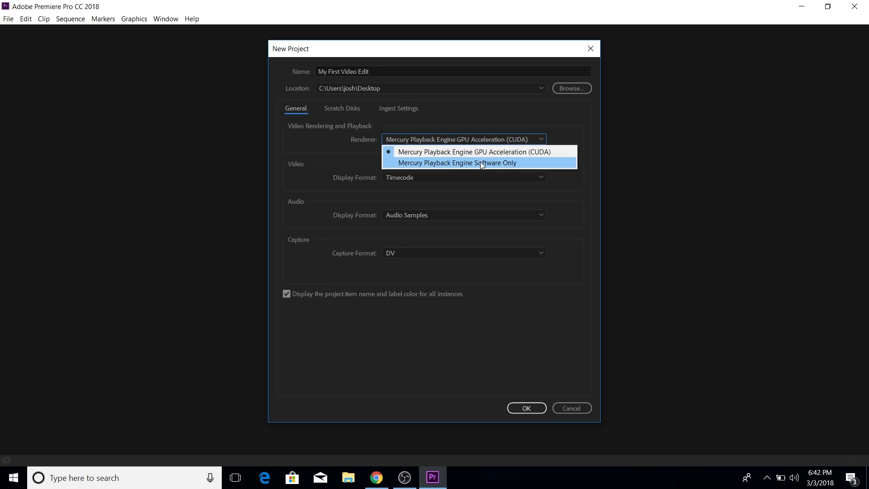
Set the renderer to Mercury Playback Engine GPU Acceleration (CUDA) and create the project My First Video Edit.
left_click(479, 151)
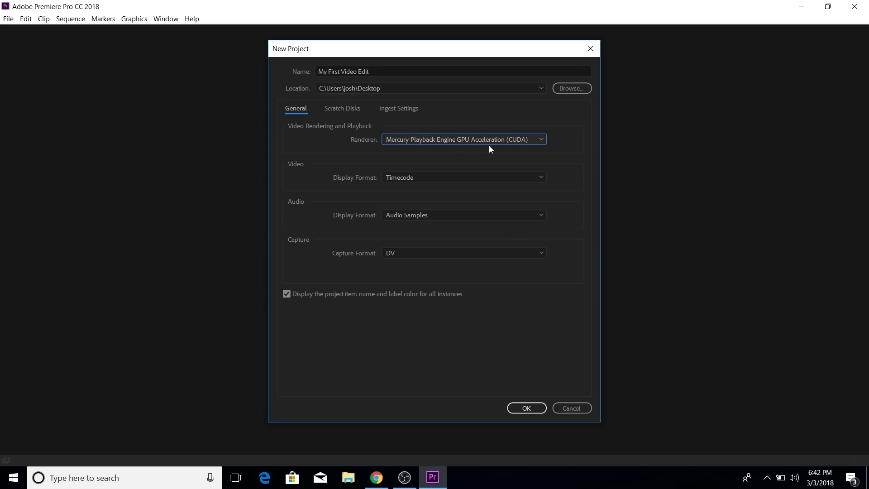
left_click(528, 407)
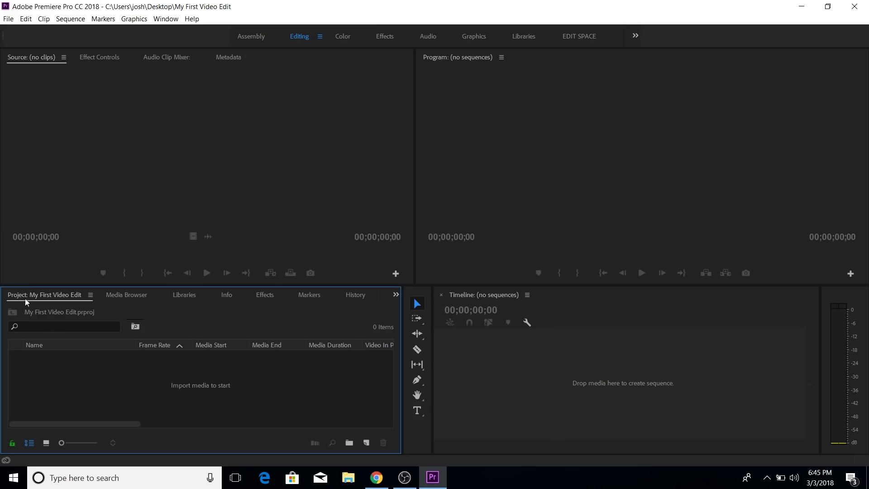
Import the clip C0001 from the Clips folder of the Disneyland Footage into the project.
right_click(150, 376)
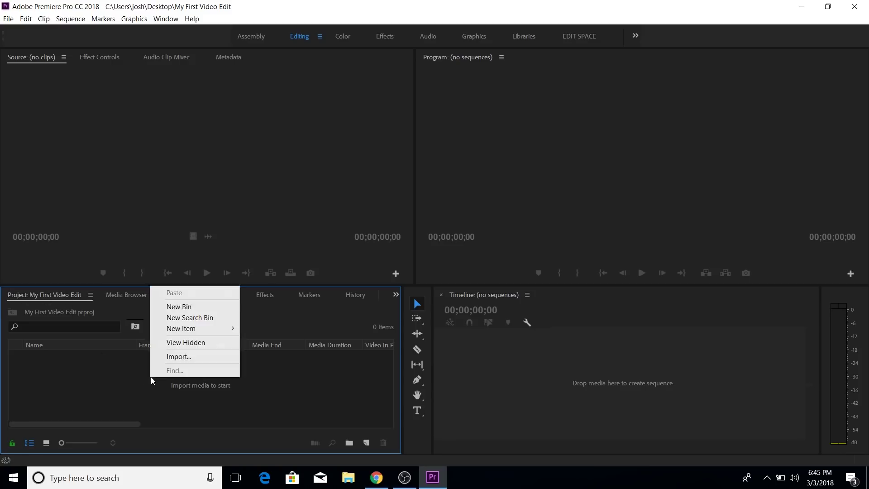
left_click(180, 355)
left_click(207, 106)
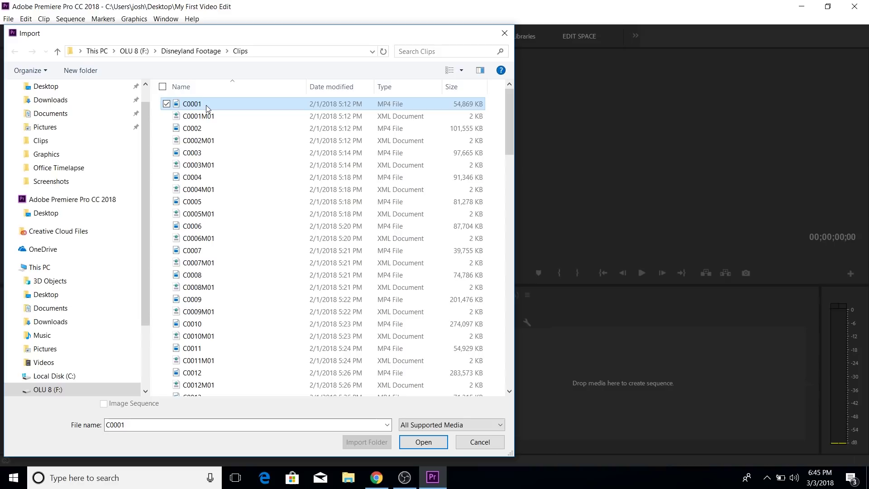
left_click(406, 444)
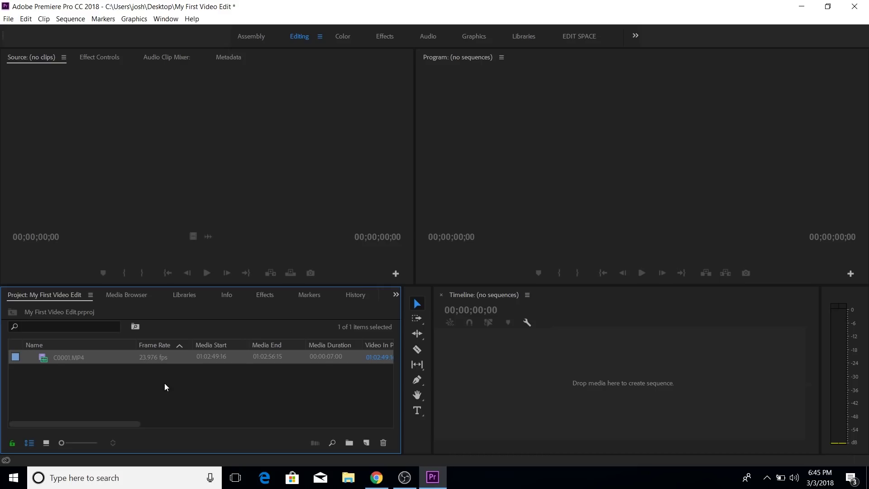
Import the clips C0002, C0003 and C0004 together from the same Clips folder into the project.
right_click(125, 377)
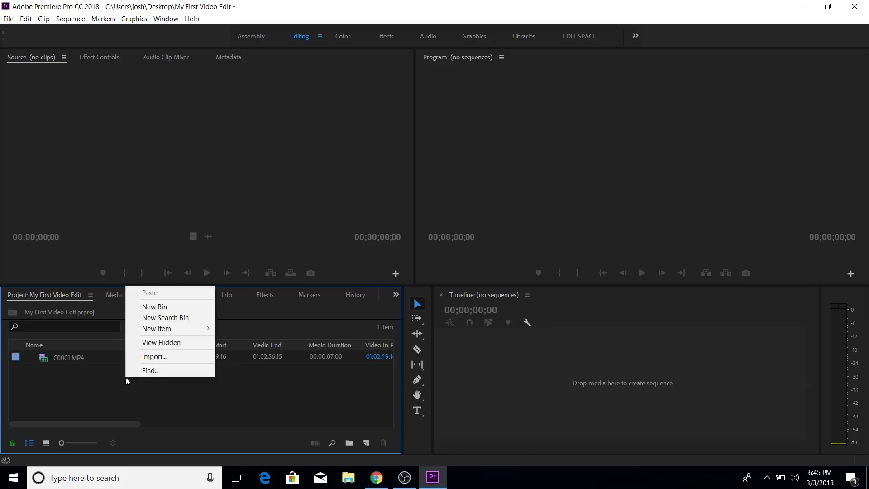
left_click(154, 356)
left_click(192, 128)
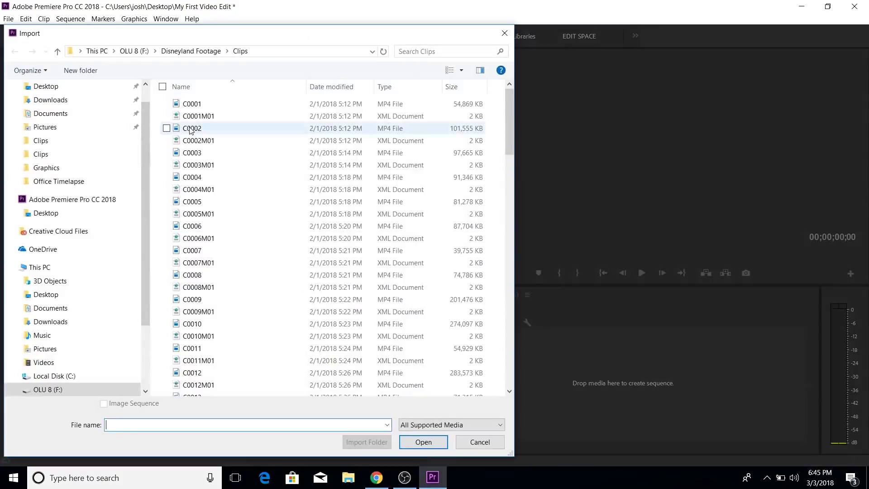
left_click(192, 153, "ctrl")
left_click(201, 177, "ctrl")
left_click(424, 442)
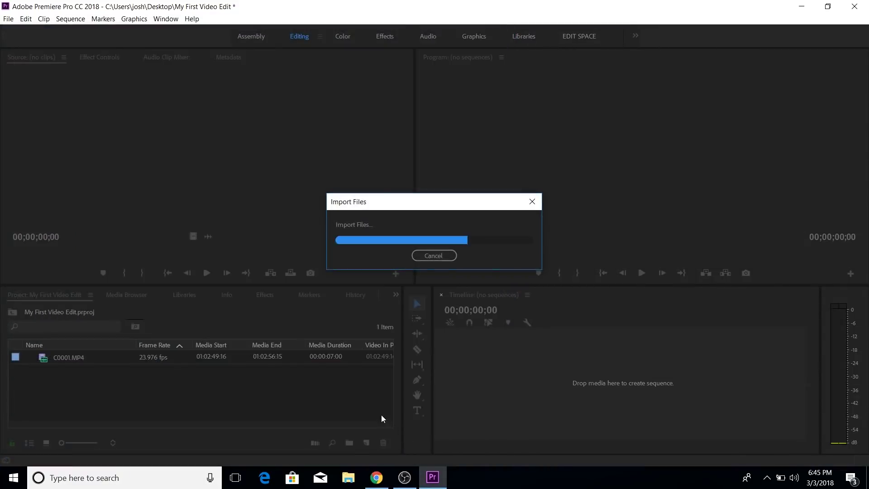
left_click(140, 414)
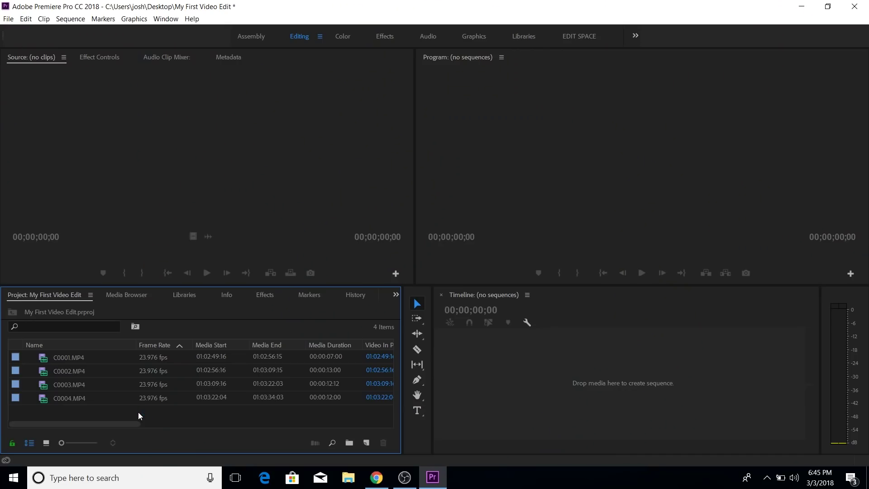
key("ctrl+s")
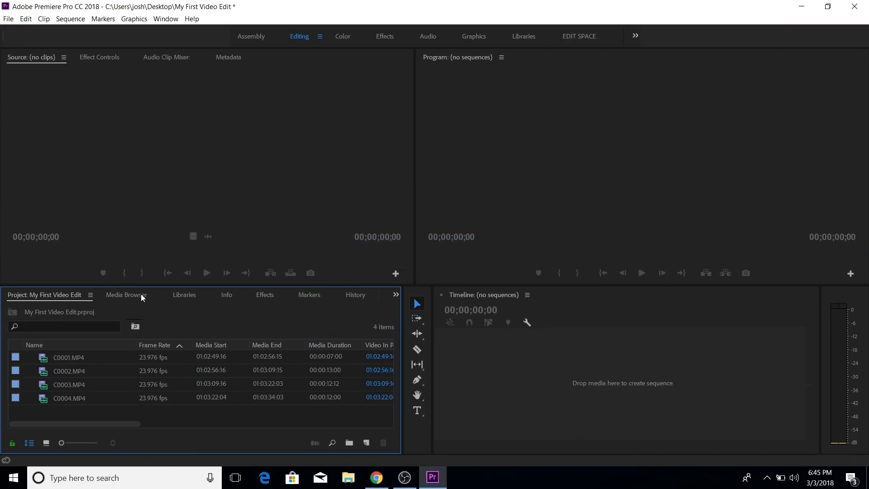
Close the Media Browser, Libraries, Info, Markers and History panels, and show the project's clips again.
right_click(132, 296)
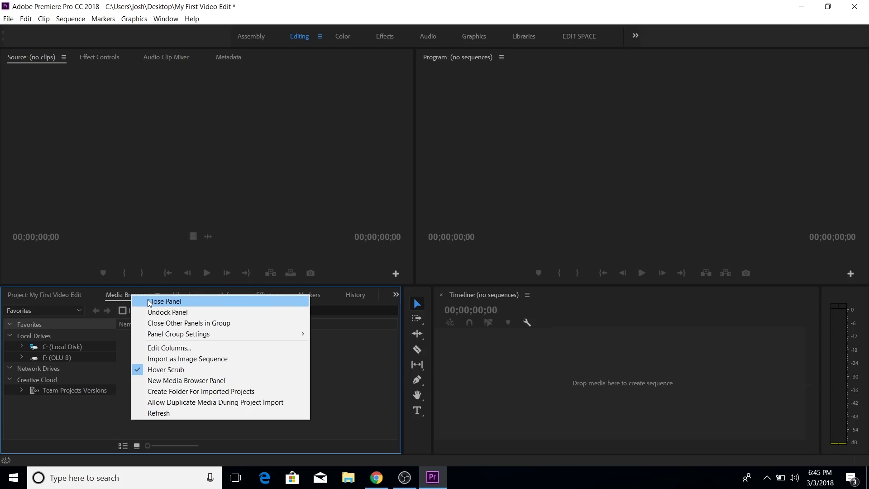
left_click(149, 302)
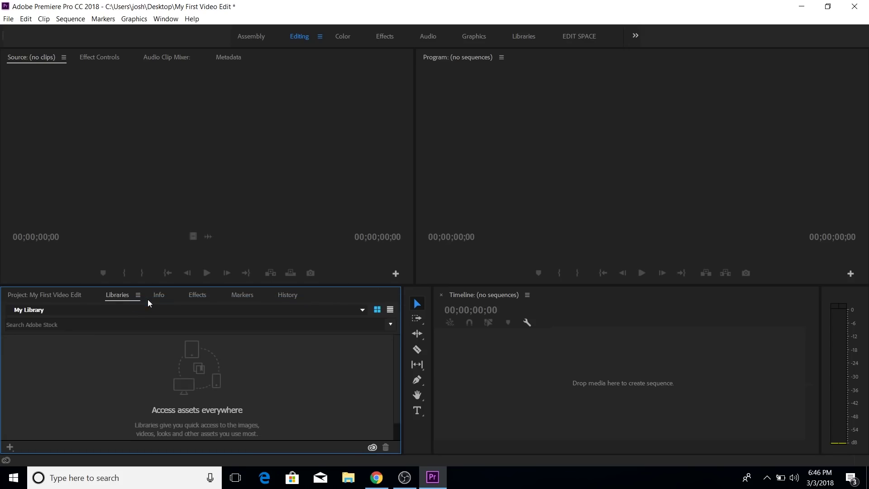
right_click(126, 296)
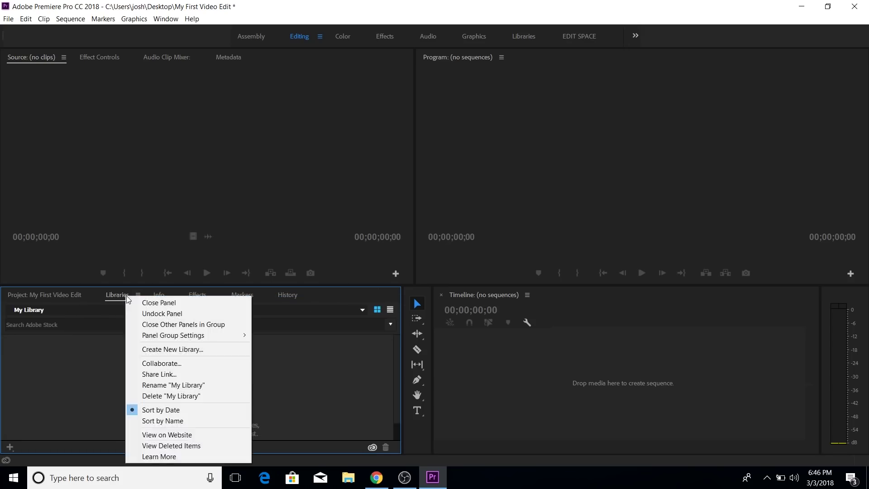
left_click(136, 301)
right_click(117, 296)
left_click(138, 303)
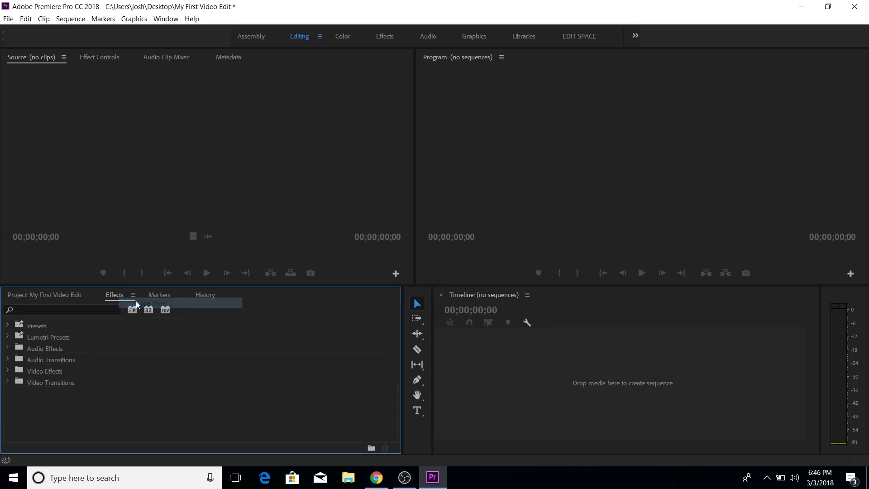
right_click(156, 296)
left_click(178, 303)
right_click(162, 297)
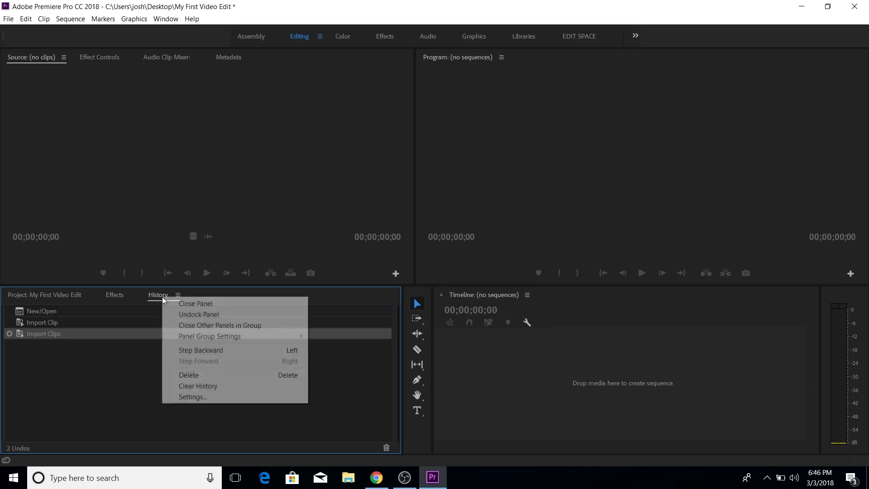
left_click(175, 303)
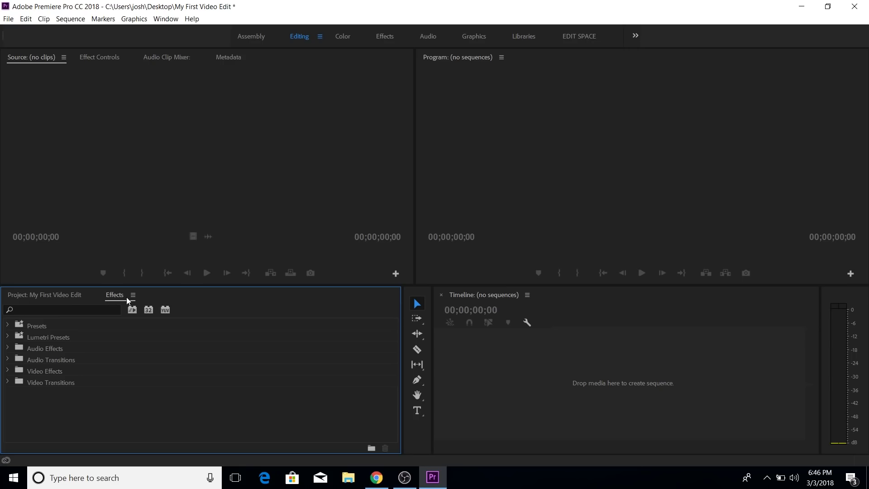
left_click(61, 295)
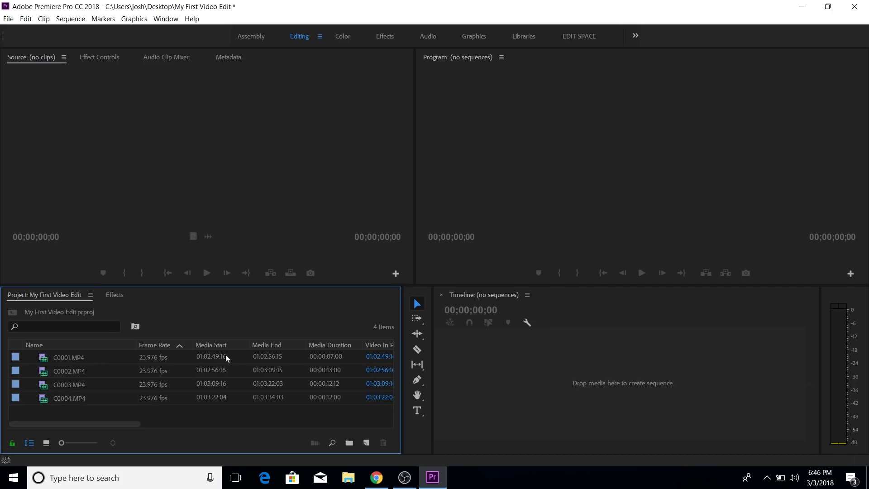
Open C0001.MP4 in the Source monitor and mark its in point at 01:02:51:00.
double_click(43, 360)
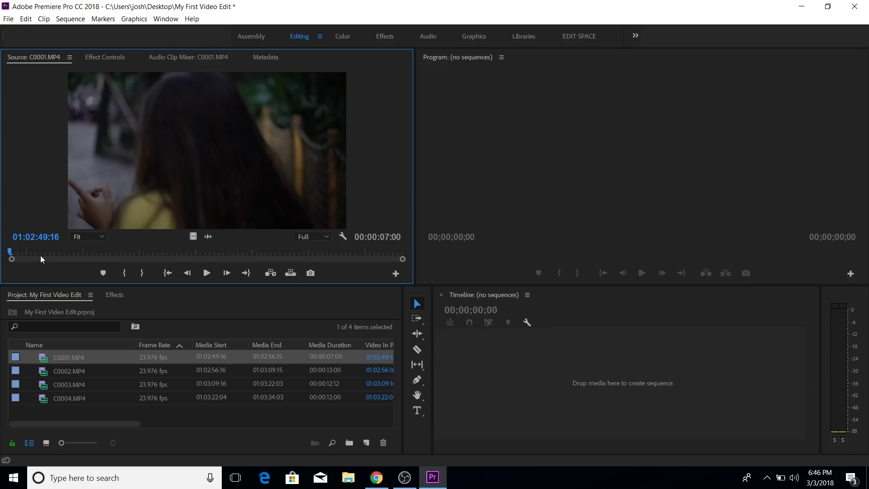
left_click_drag(18, 252, 349, 257)
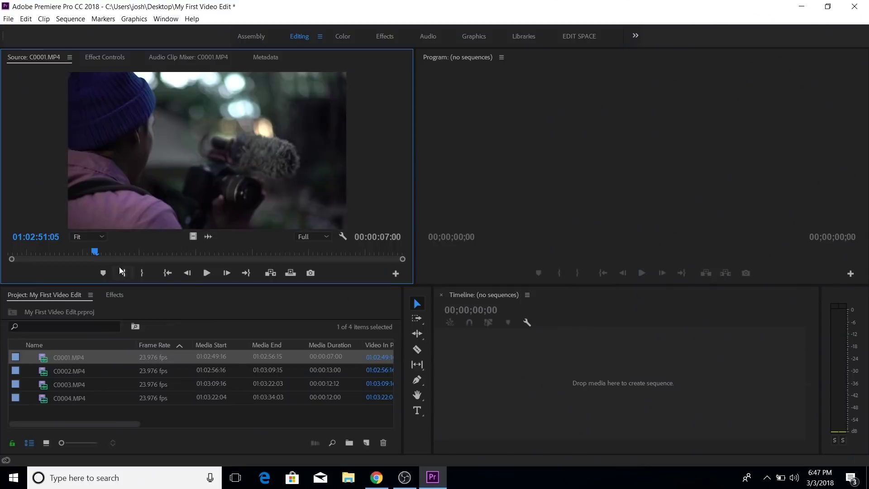
key("o")
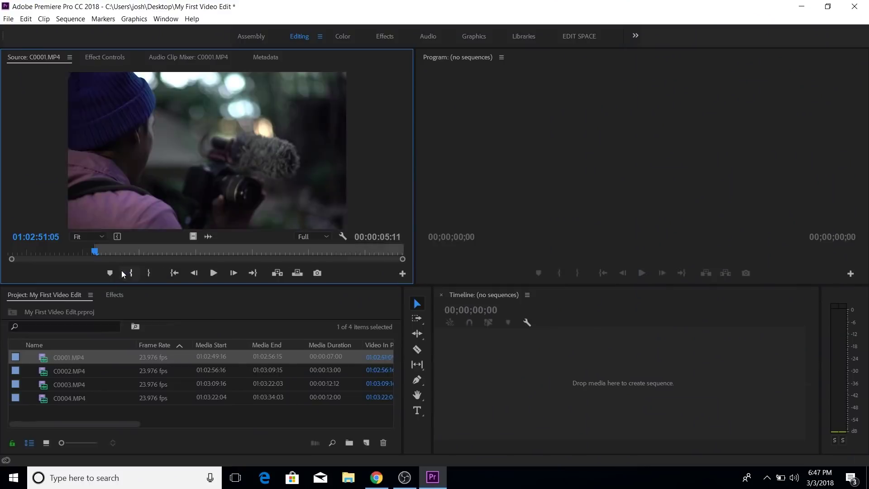
left_click(84, 252)
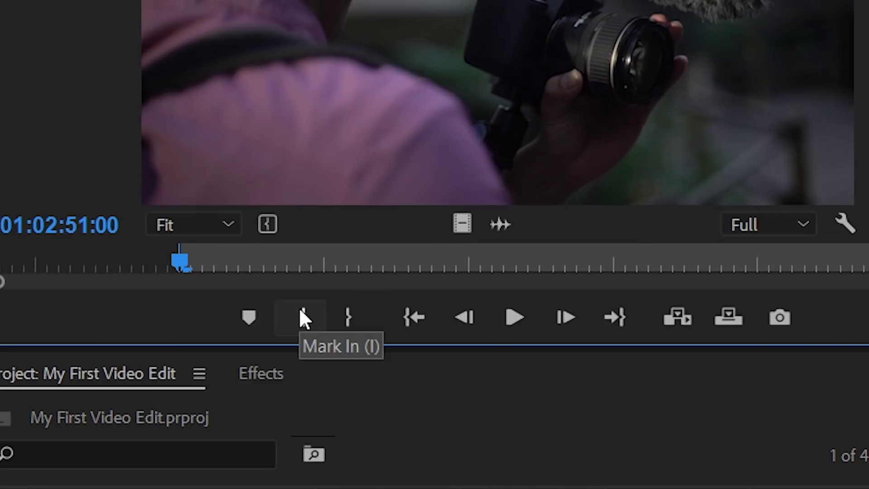
left_click(302, 316)
Mark the out point of C0001.MP4 at 01:02:52:20 and place the marked range in the empty timeline as a new sequence.
left_click_drag(324, 263, 445, 261)
left_click(349, 317)
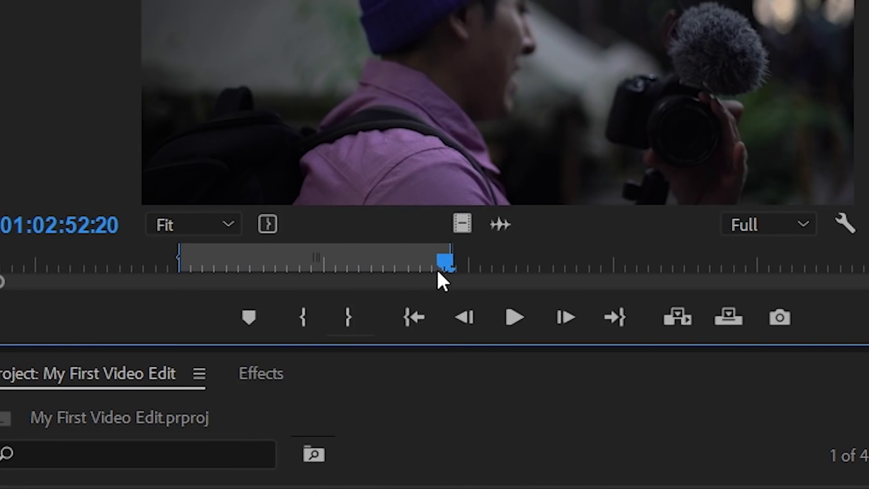
left_click_drag(446, 267, 445, 303)
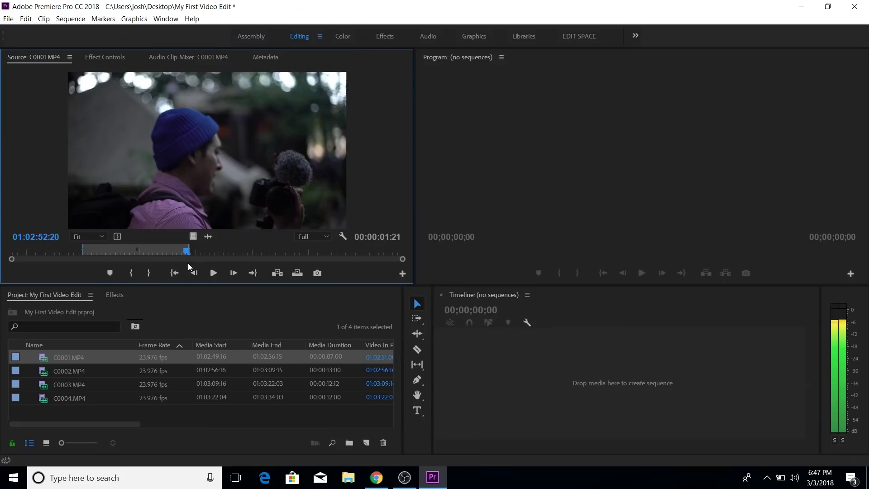
mouse_move(189, 262)
left_mouse_down()
mouse_move(85, 254)
mouse_move(188, 262)
left_mouse_up()
left_click_drag(184, 150, 547, 379)
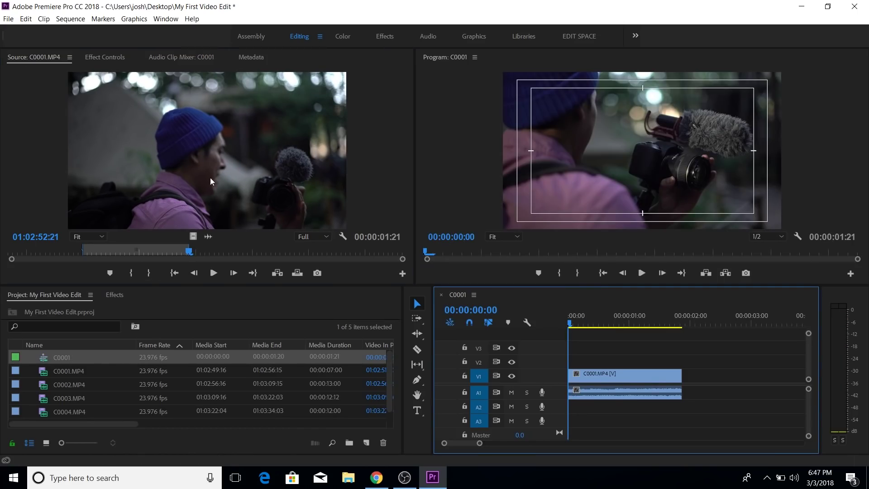
Add only the video of the marked range to V1 after the first clip, and only its audio to A1 beyond that.
left_click_drag(193, 235, 706, 379)
scroll(689, 349, "right", 3)
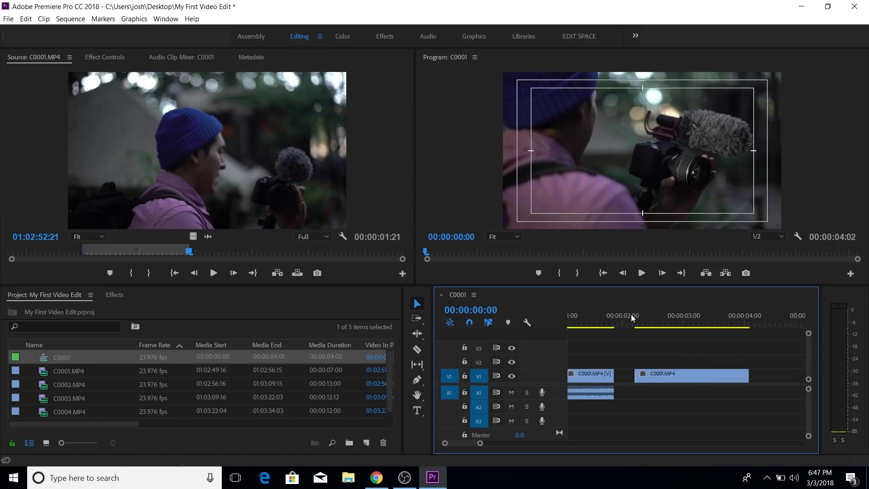
left_click(679, 322)
left_click_drag(679, 320, 689, 322)
left_click_drag(208, 236, 677, 392)
left_click_drag(679, 323, 700, 322)
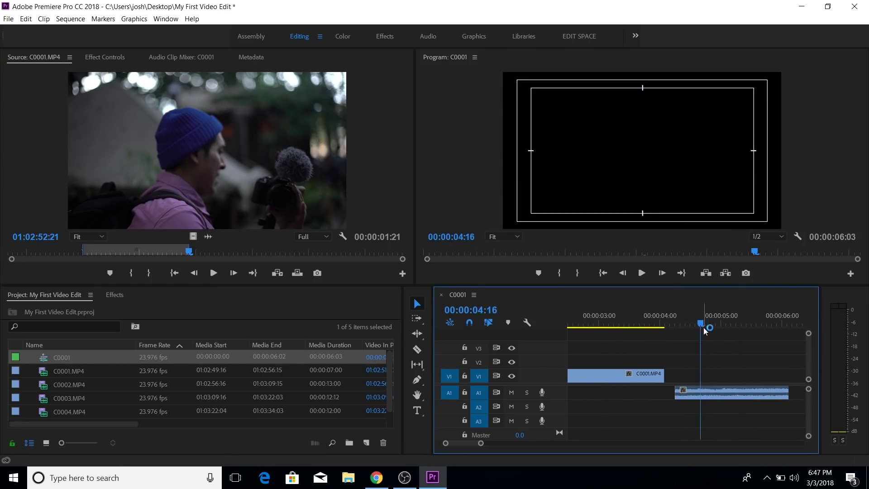
scroll(709, 335, "left", 2)
left_click(681, 323)
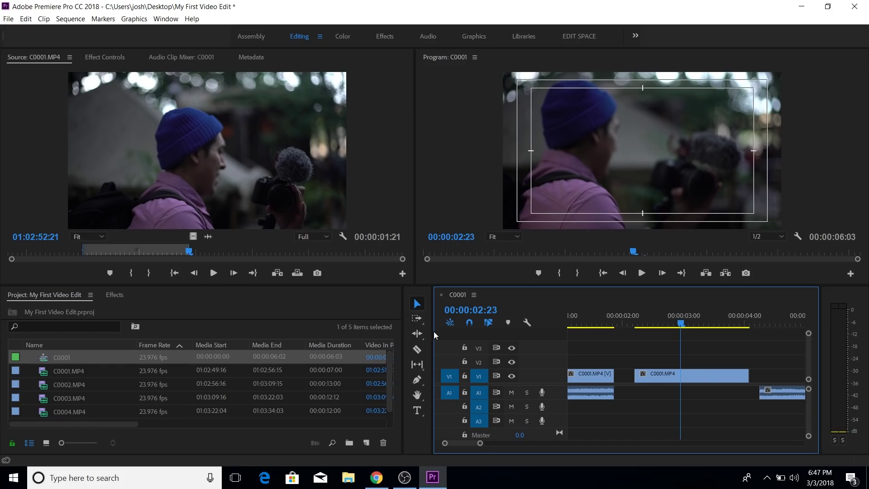
Resize the workspace panels to give the timeline more width.
left_click_drag(431, 335, 320, 332)
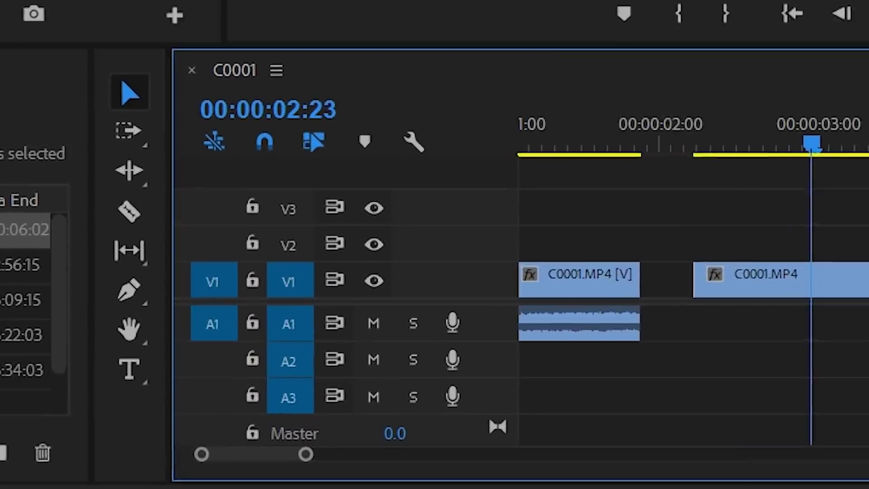
scroll(635, 390, "up", 3)
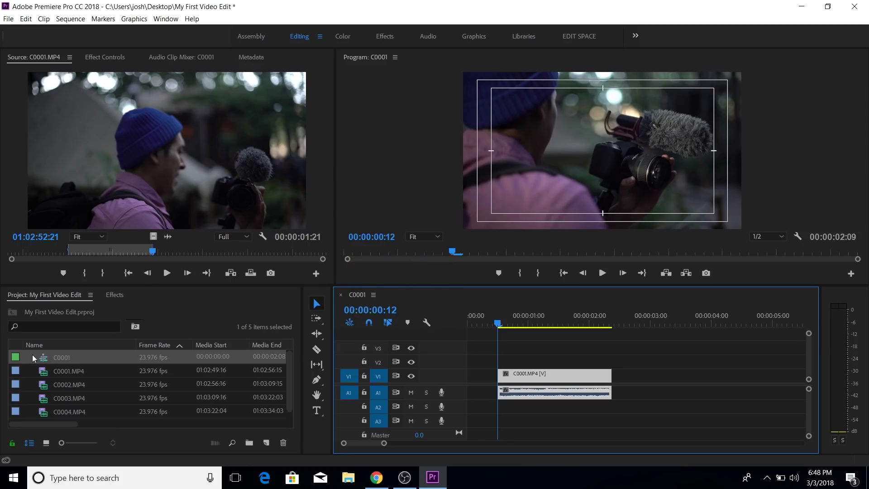
Create a new sequence named Sequence 01 from the Digital SLR preset DSLR 1080p24.
right_click(28, 366)
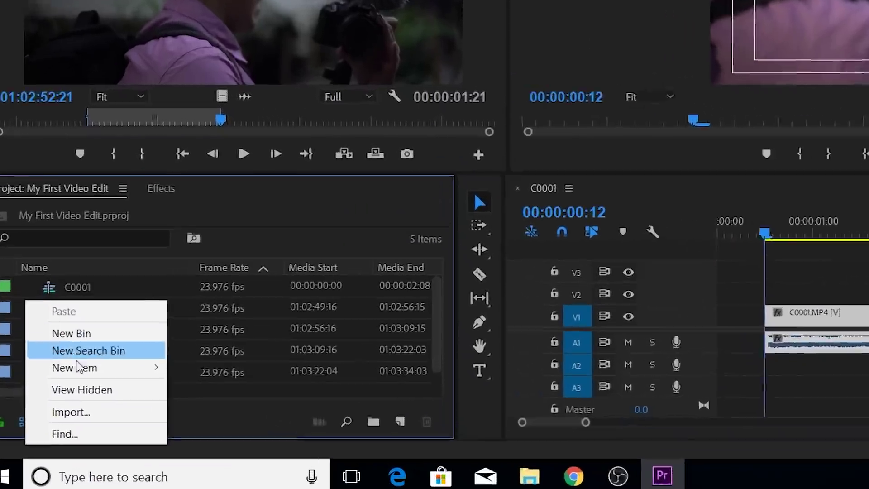
mouse_move(62, 409)
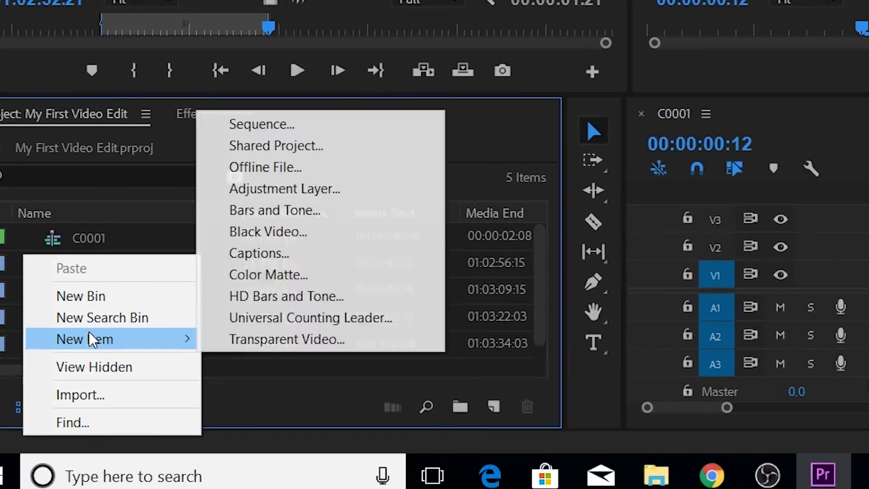
left_click(268, 125)
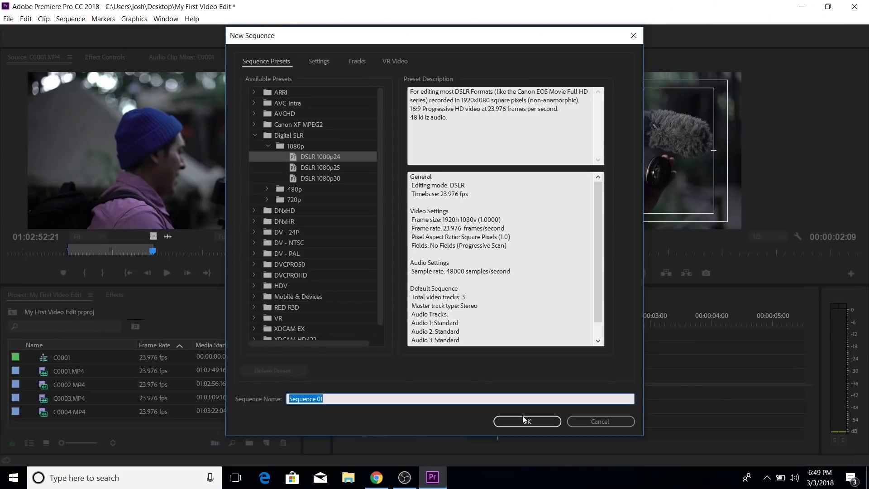
left_click(524, 419)
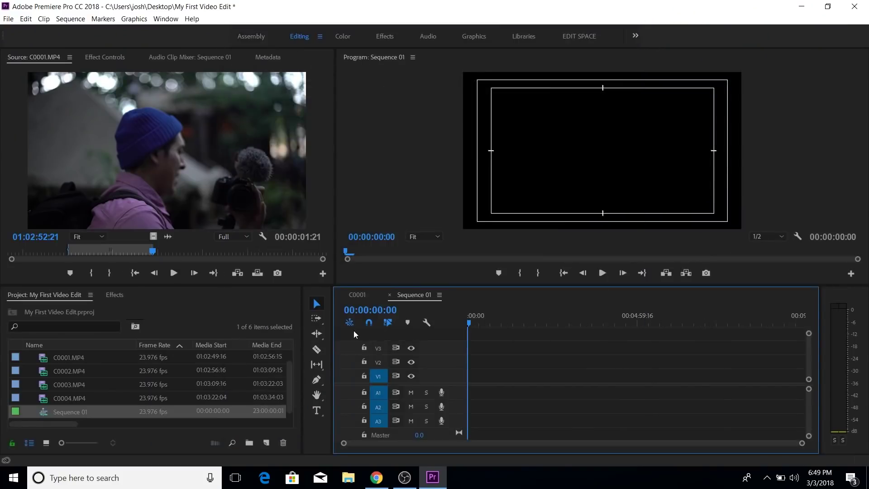
Place the clip C0002.MP4 on tracks V1 and A1 of Sequence 01 and resolve the sequence settings mismatch.
left_click(44, 359)
left_click_drag(44, 374, 534, 383)
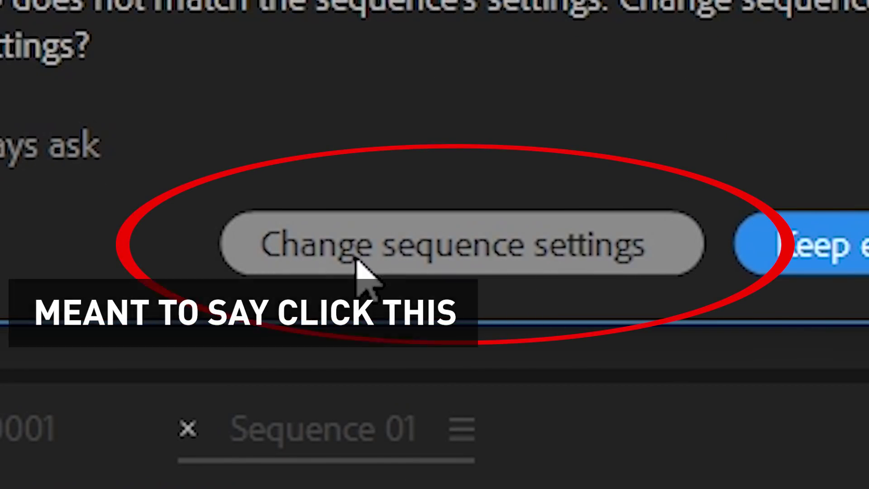
left_click(498, 262)
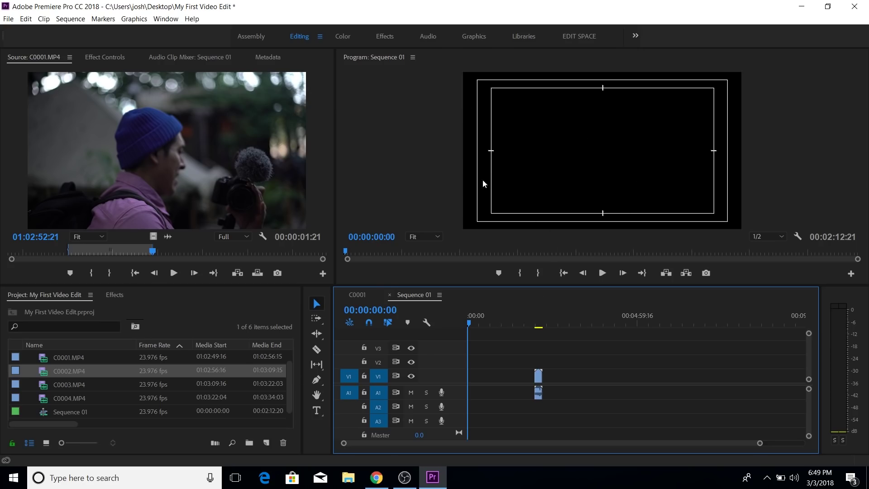
Switch the timeline to sequence C0001 and scrub through its clip to preview the footage.
left_click(360, 295)
left_click(420, 296)
left_click(366, 296)
left_click_drag(498, 324, 546, 326)
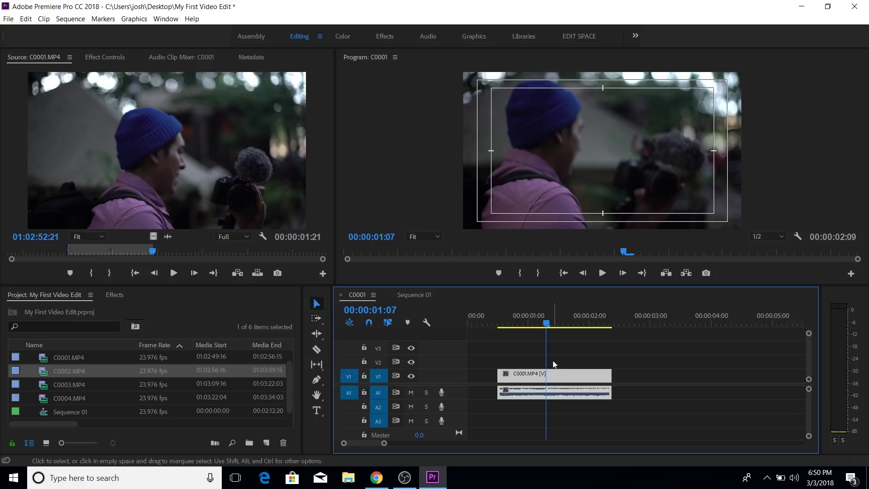
mouse_move(547, 326)
left_mouse_down()
mouse_move(559, 329)
mouse_move(536, 327)
left_mouse_up()
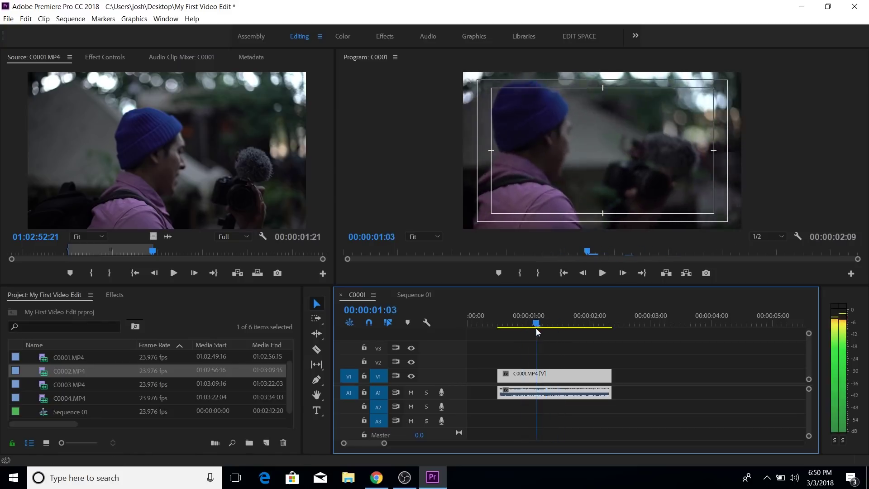
Try placing only the video of C0003.MP4 on V2 over the C0001.MP4 clip, preview the overlap and undo the placement.
double_click(45, 386)
left_click_drag(153, 236, 485, 363)
mouse_move(529, 316)
left_mouse_down()
mouse_move(559, 318)
mouse_move(525, 322)
left_mouse_up()
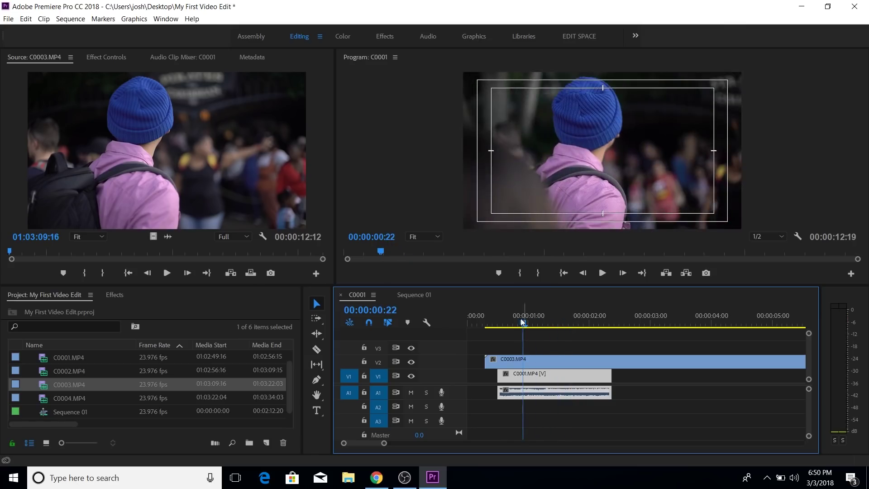
key("ctrl+z")
Place C0003.MP4 from the Source monitor on track V2 beyond the end of the C0001.MP4 clip and scrub the timeline.
left_click_drag(215, 193, 735, 365)
left_click_drag(638, 322, 670, 325)
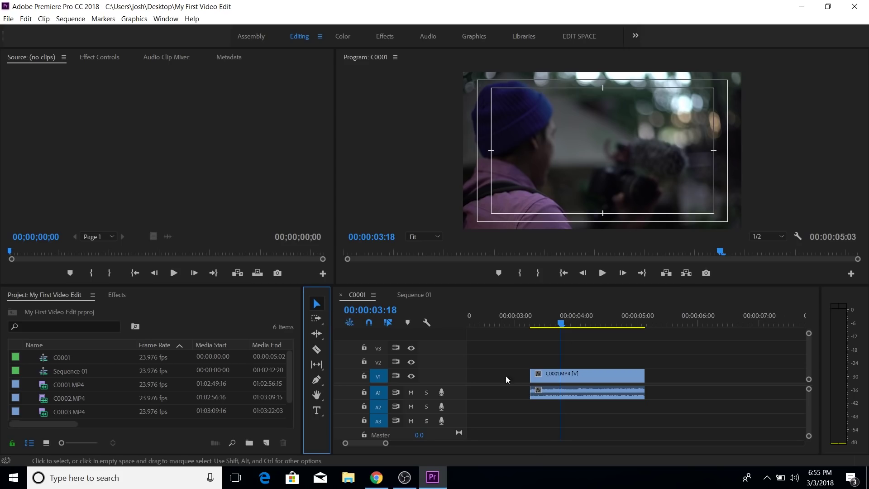
Shift the C0001.MP4 clip slightly later and split it into four pieces with the Razor tool, cutting first at the playhead.
mouse_move(553, 379)
left_mouse_down()
mouse_move(584, 379)
mouse_move(555, 378)
left_mouse_up()
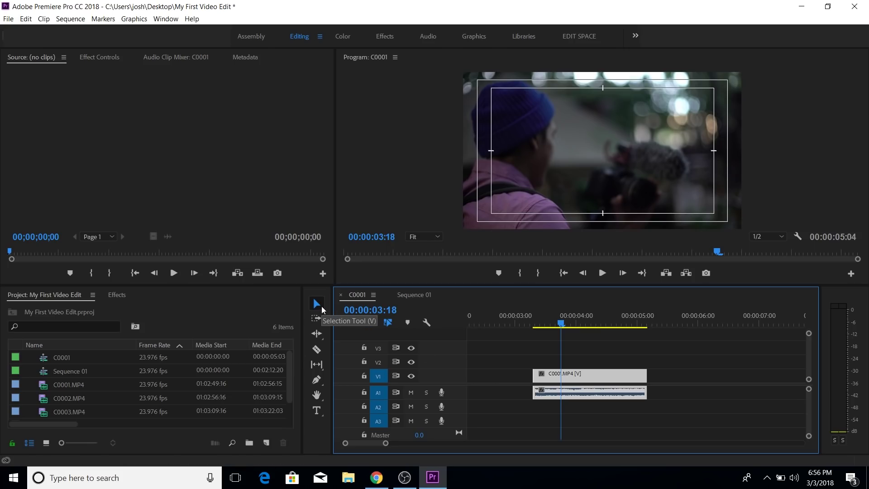
left_click(317, 349)
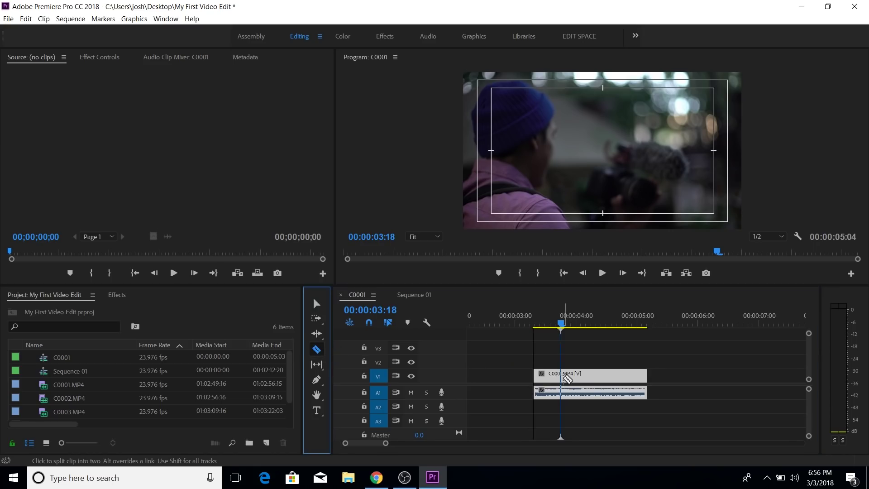
left_click(561, 375)
left_click(591, 375)
left_click(617, 375)
Add the title text "hi folks" over the upper-left part of the picture with the Type tool.
left_click(316, 410)
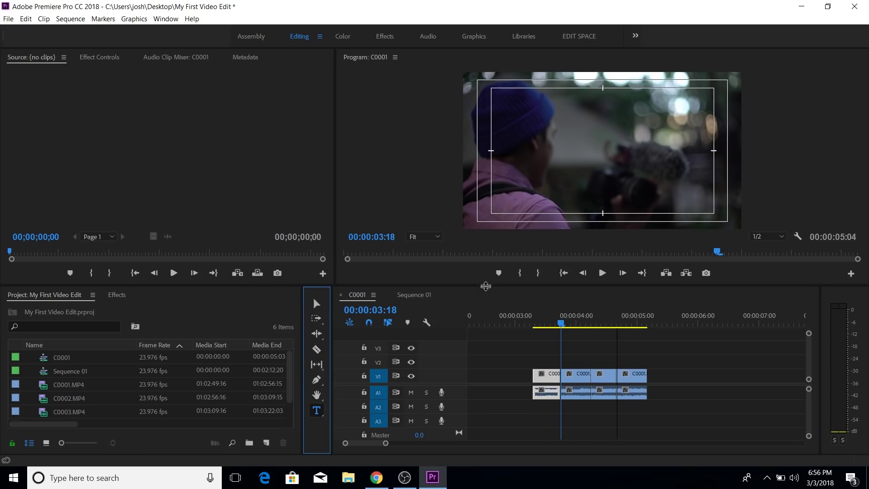
left_click(504, 126)
type("hi")
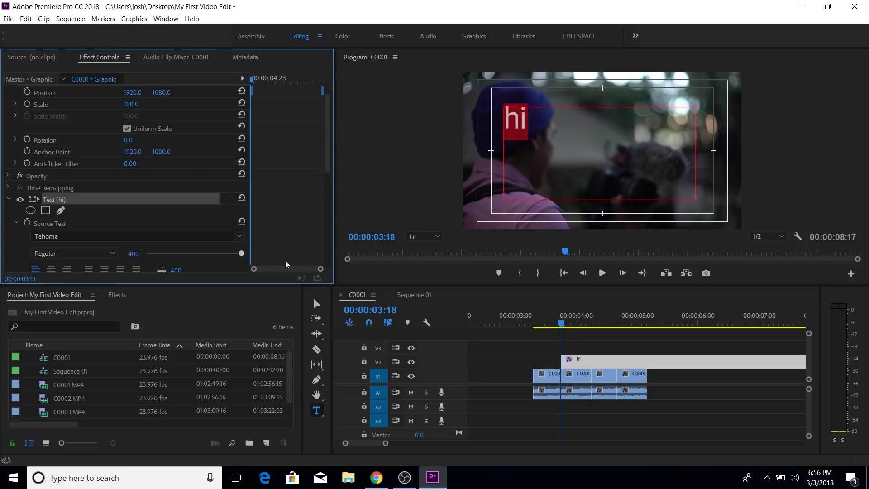
type(" folks")
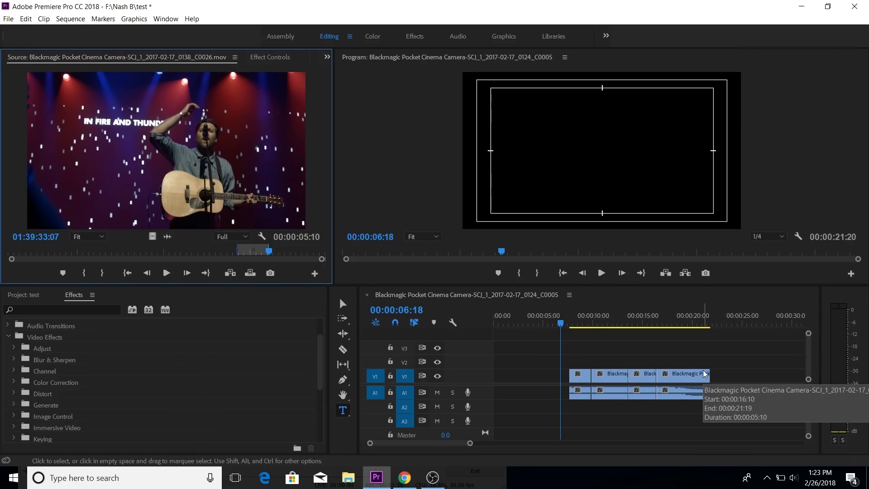
Select all four clips in the concert sequence and play it with sound from just before the first clip.
left_click_drag(748, 366, 554, 382)
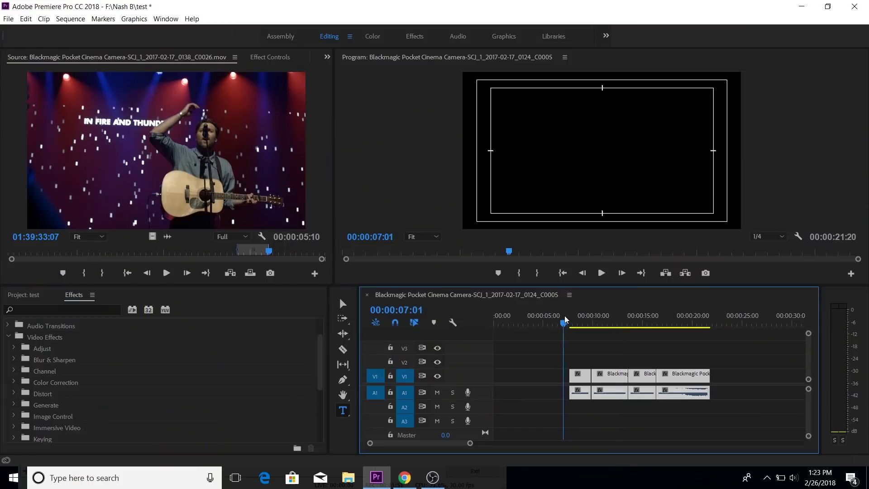
left_click_drag(566, 319, 569, 318)
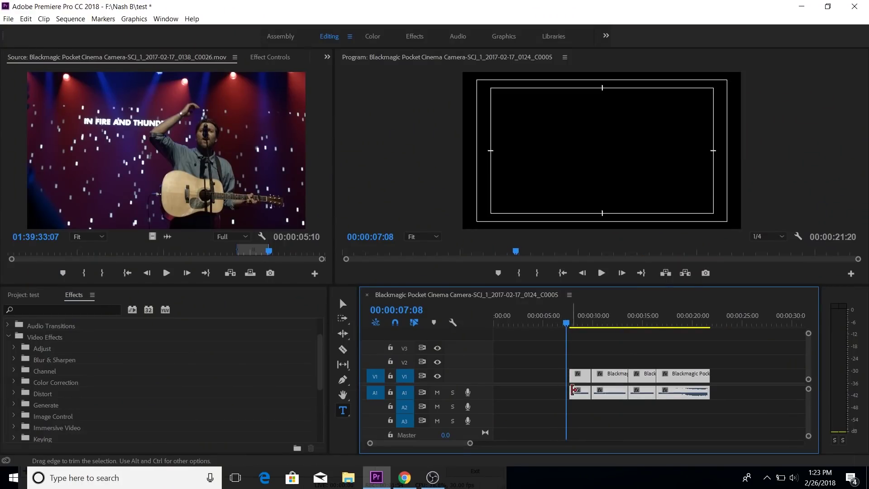
key("space")
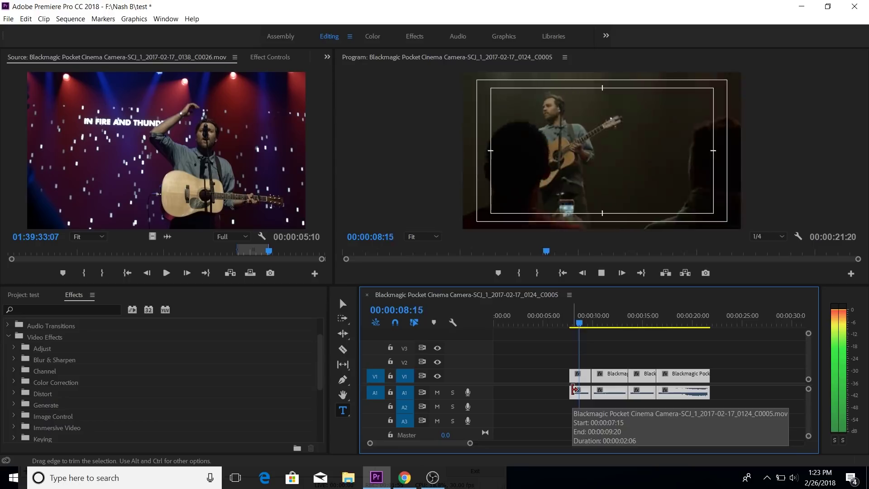
key("space")
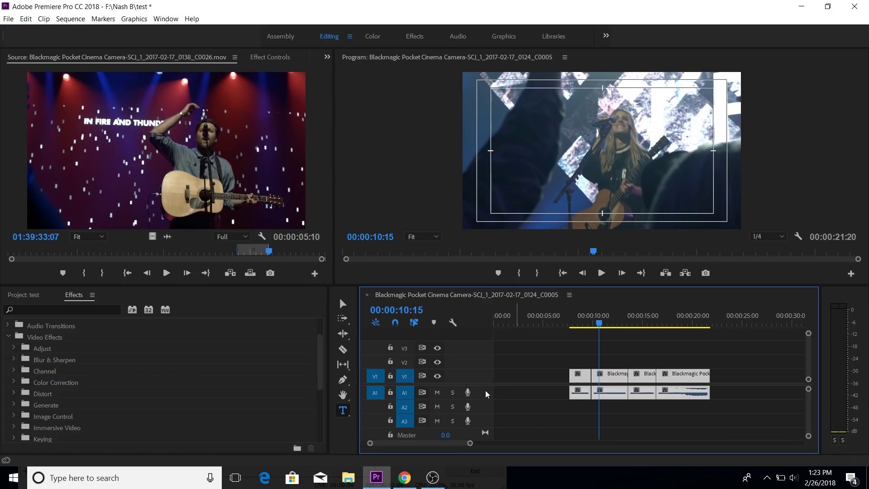
Save the project with audio track A1 muted and play back part of the sequence.
scroll(488, 393, "down", 2)
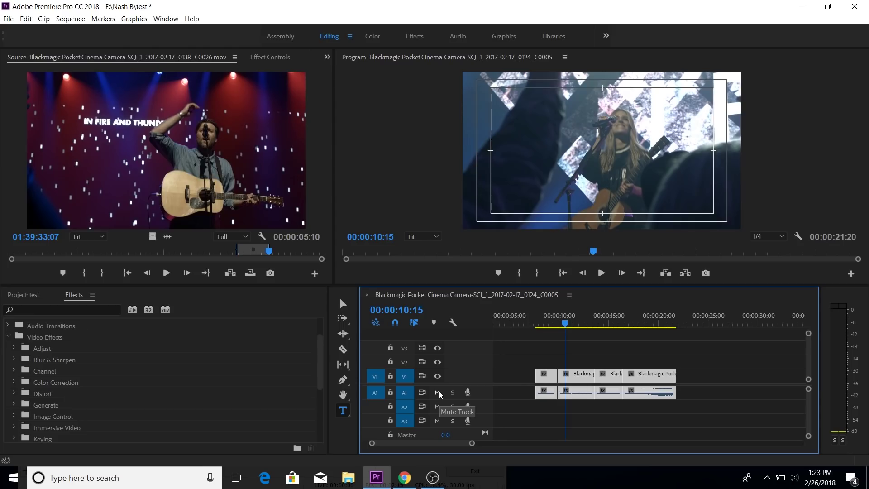
left_click(437, 393)
key("ctrl+s")
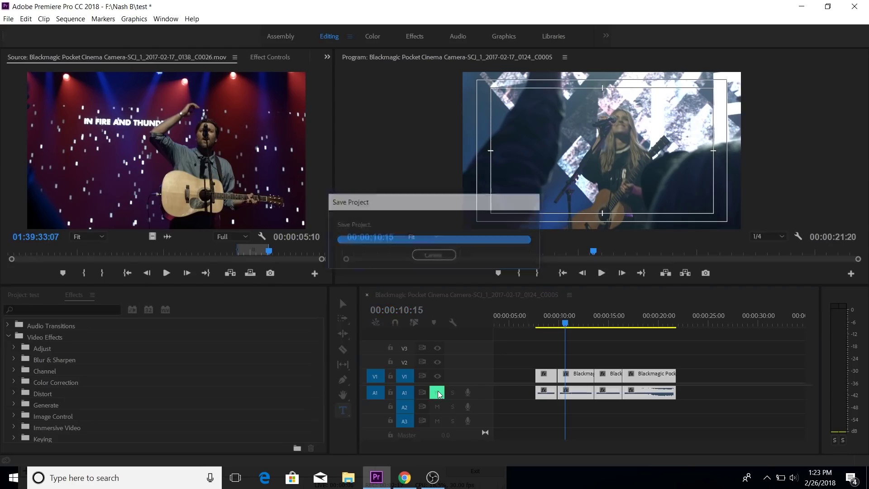
key("space")
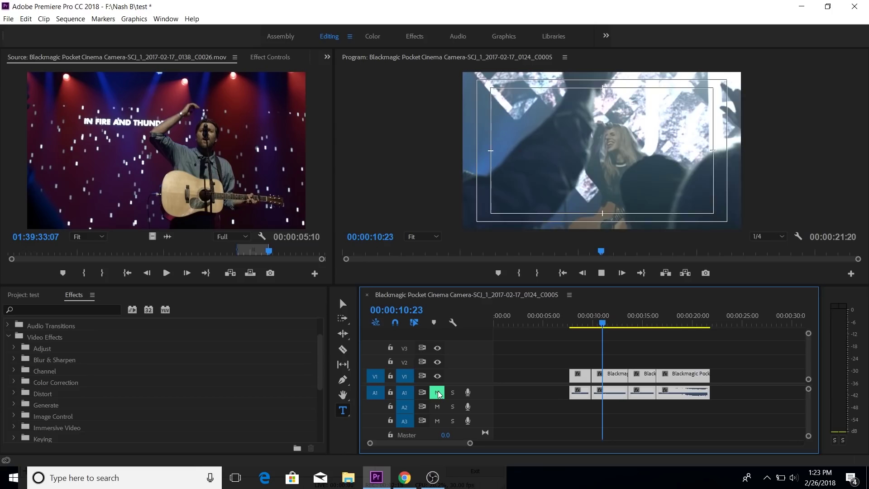
key("space")
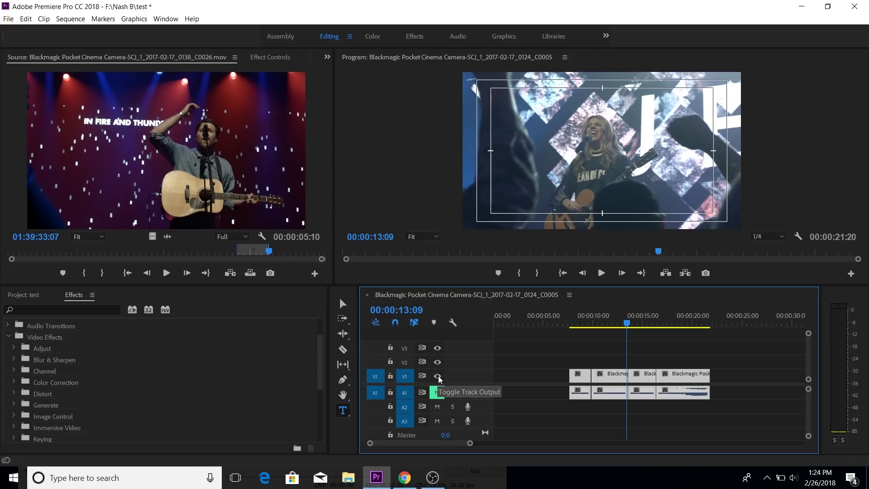
Solo audio track A1 instead of muting it and play the sequence to check the sound.
left_click(452, 393)
left_click(438, 392)
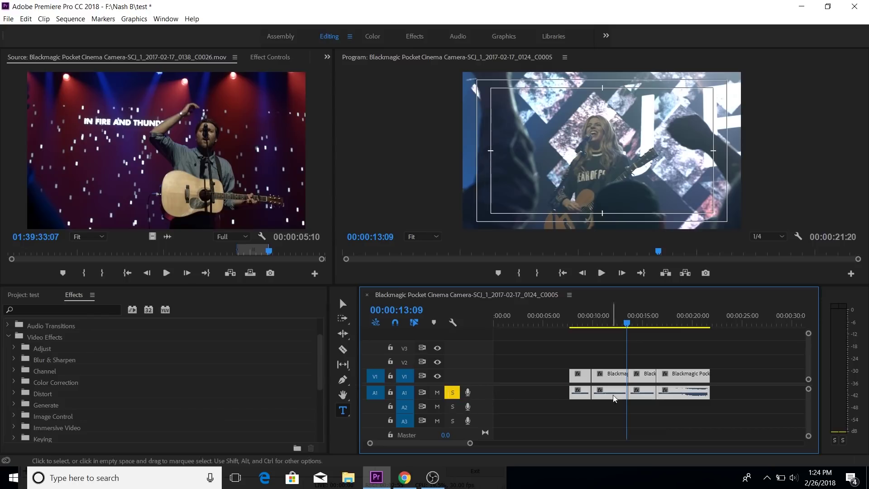
left_click(604, 273)
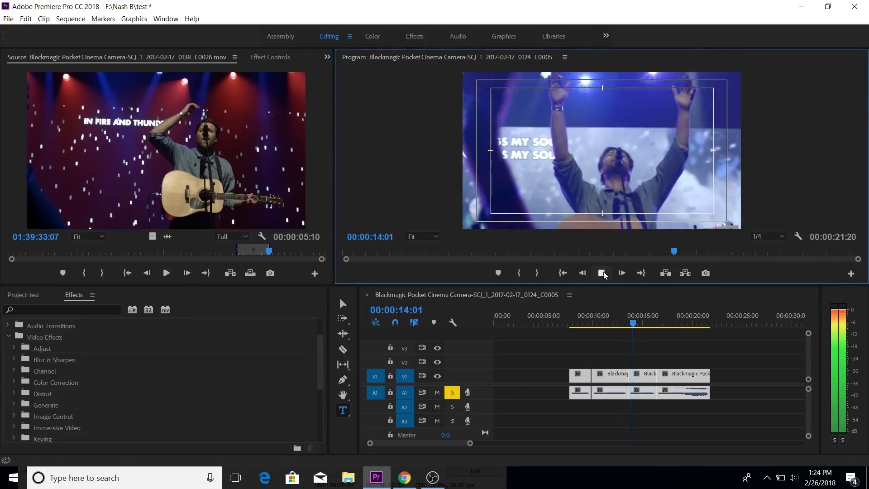
left_click(602, 273)
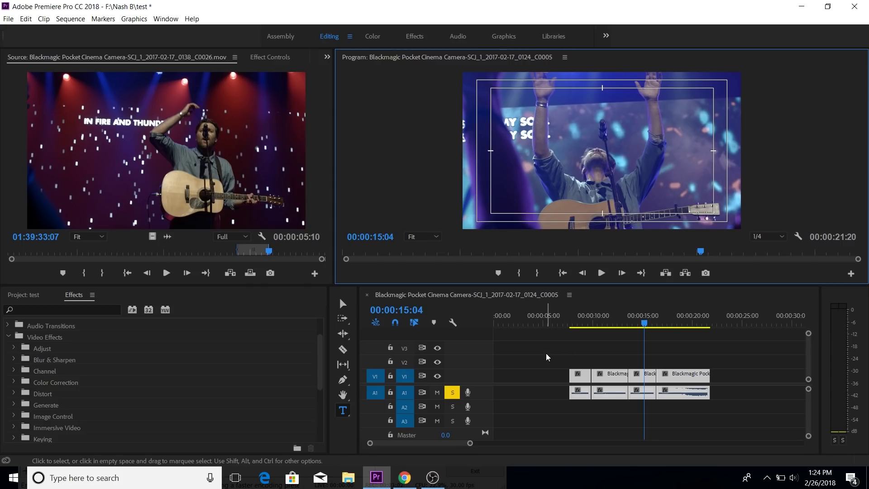
Deselect the clips, hide the output of video track V1 over the first clip and turn it back on.
left_click(597, 362)
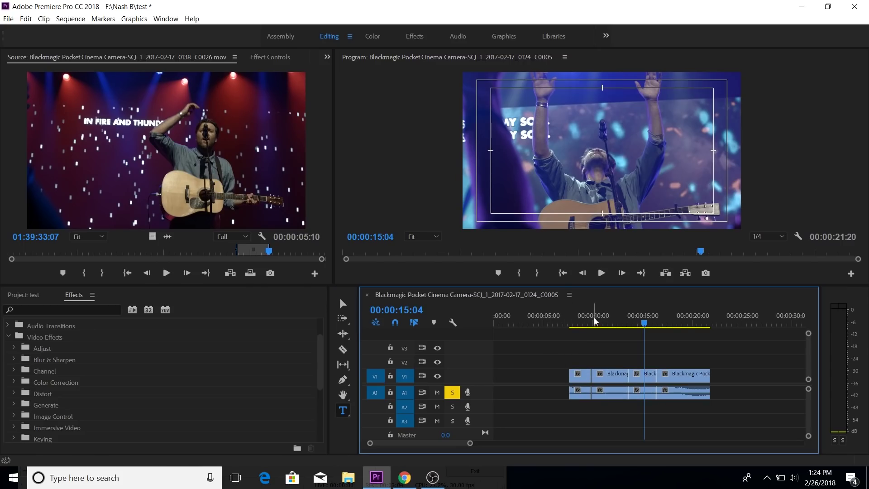
left_click(580, 314)
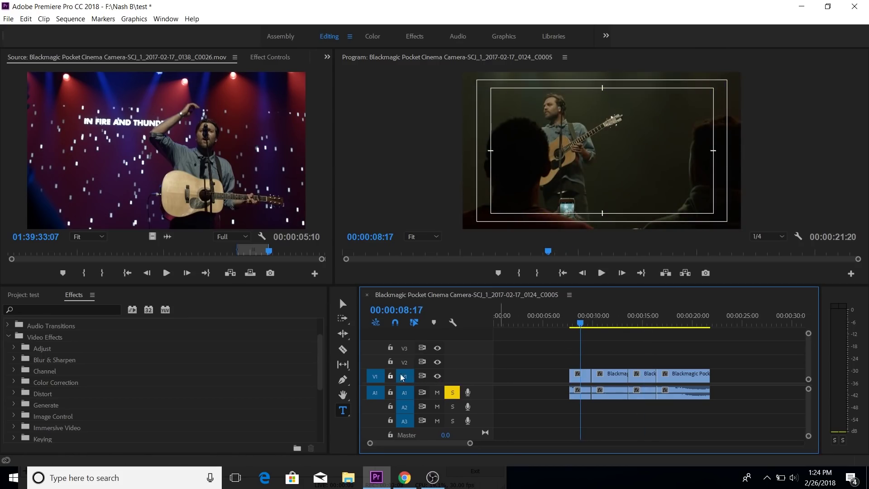
left_click(438, 376)
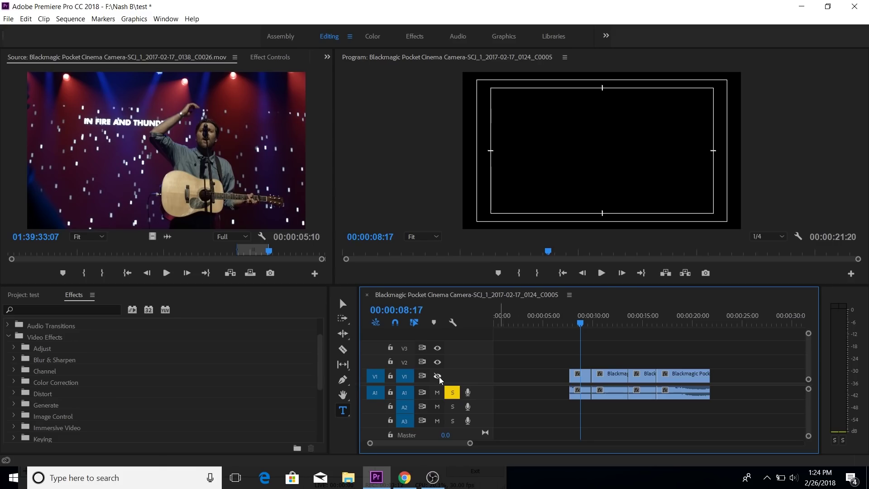
left_click(591, 316)
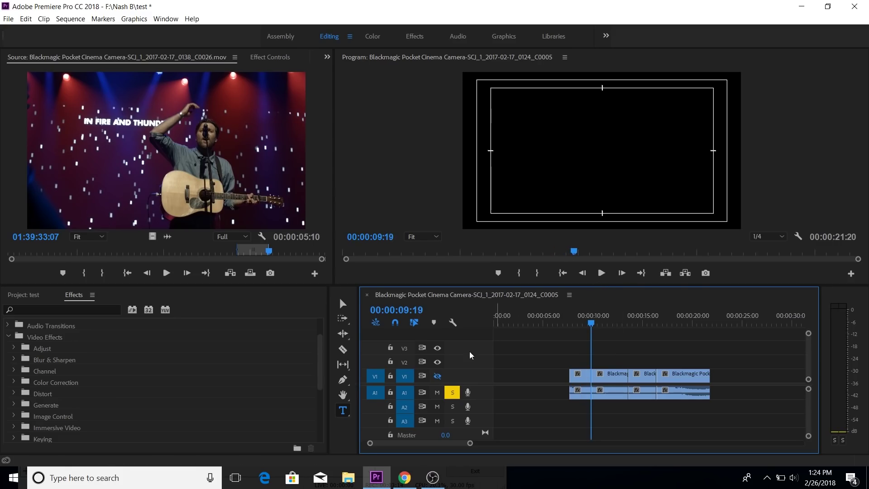
left_click(439, 375)
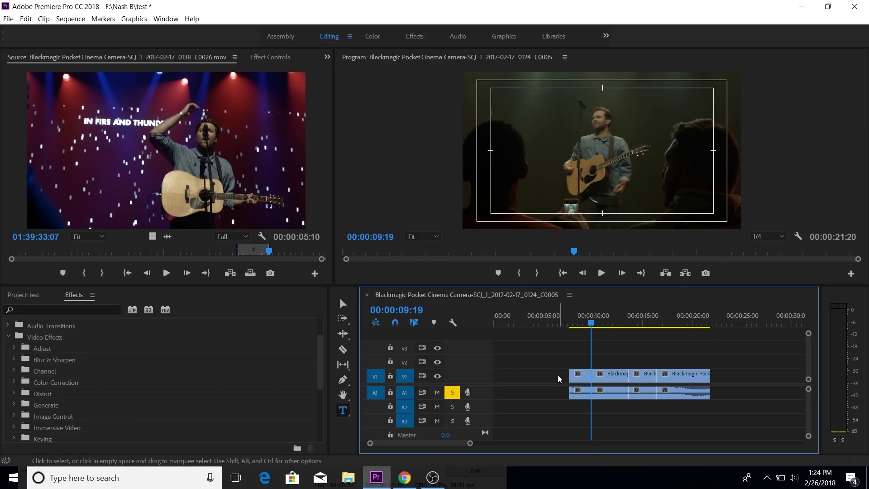
Move the first clip to V2 and A2 above the second clip, scrub the overlap and toggle the V2 output.
left_click_drag(584, 379, 580, 406)
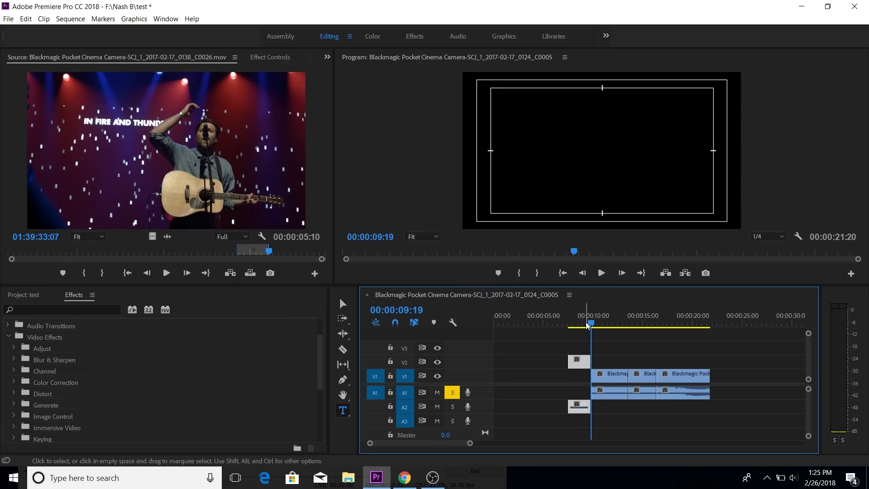
left_click_drag(583, 362, 602, 361)
left_click(595, 320)
left_click_drag(595, 318, 612, 326)
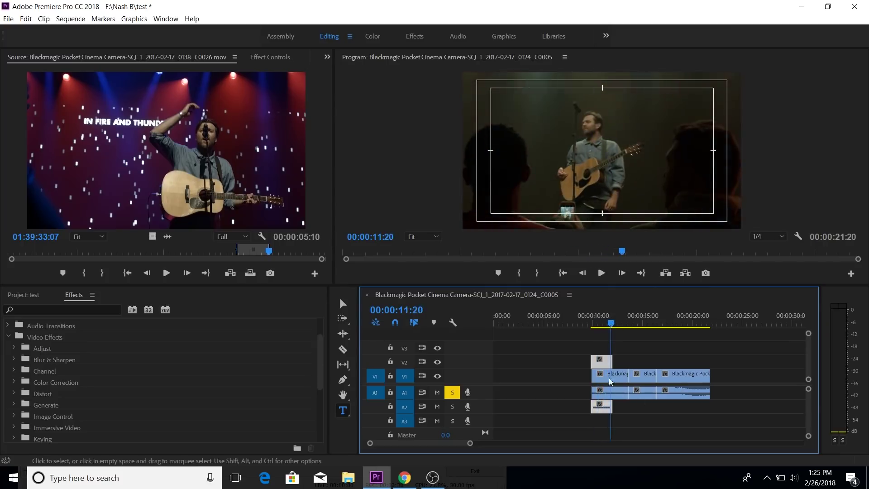
left_click(605, 322)
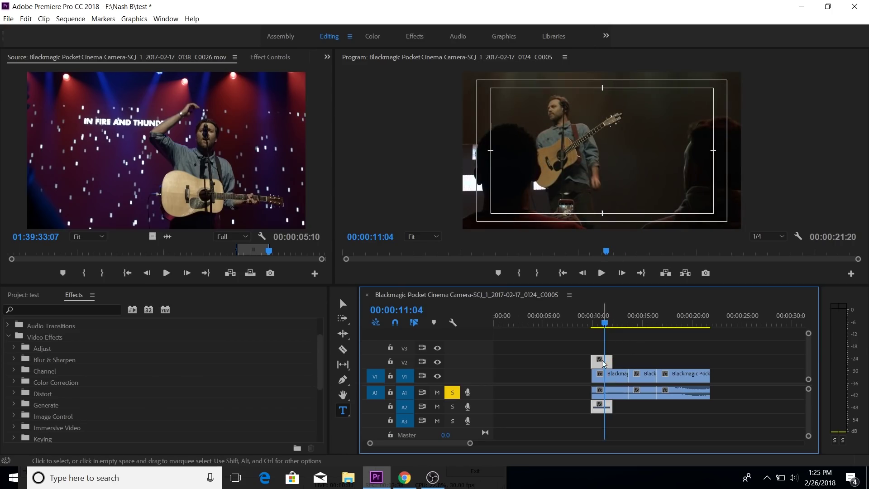
left_click(437, 362)
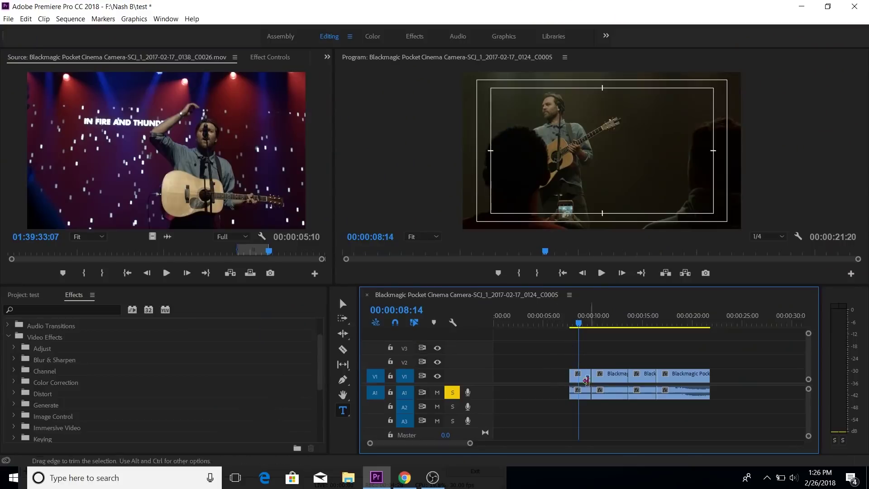
Scrub the marked range of C0026.mov in the Source monitor and open the effect controls with the second timeline clip selected.
left_click(586, 383)
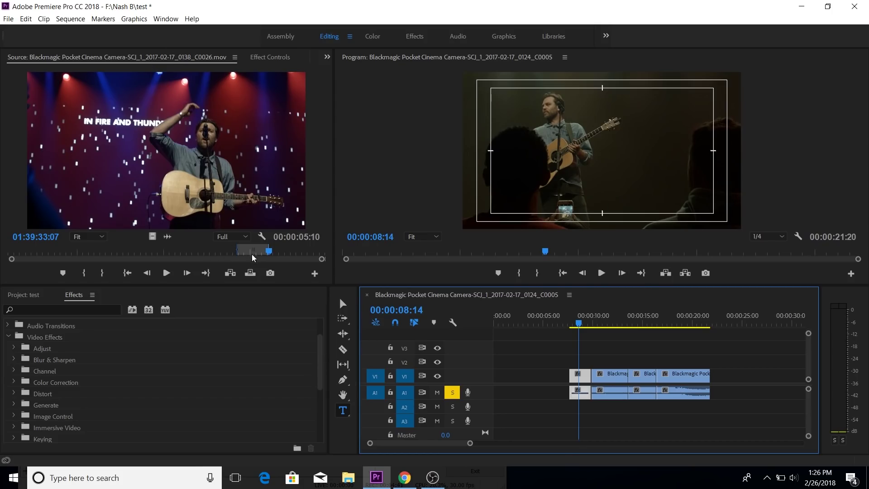
left_click_drag(269, 252, 245, 253)
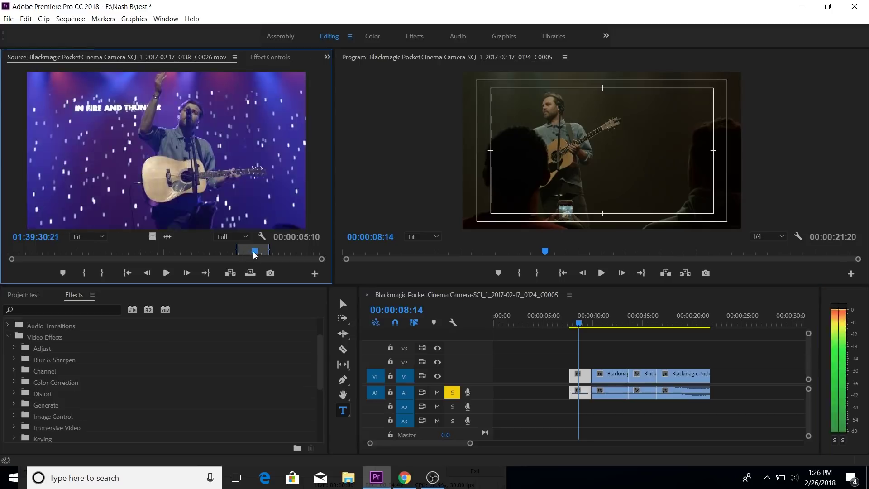
left_click(267, 58)
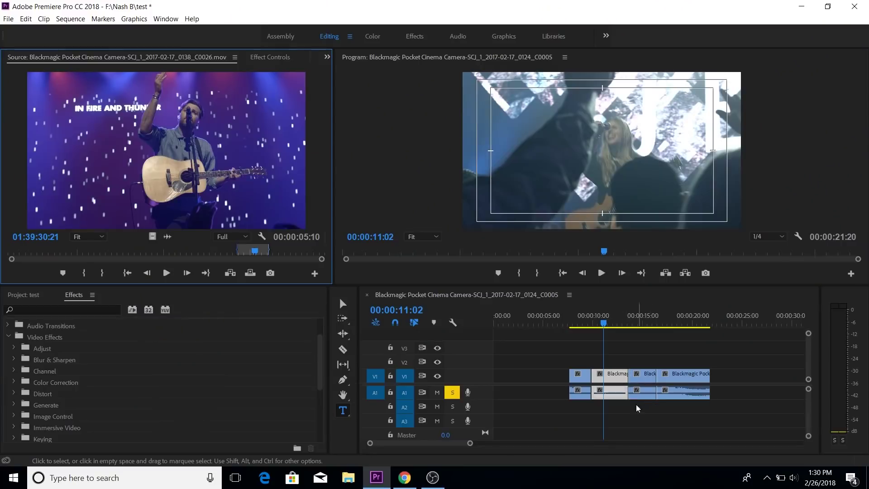
left_click(612, 376)
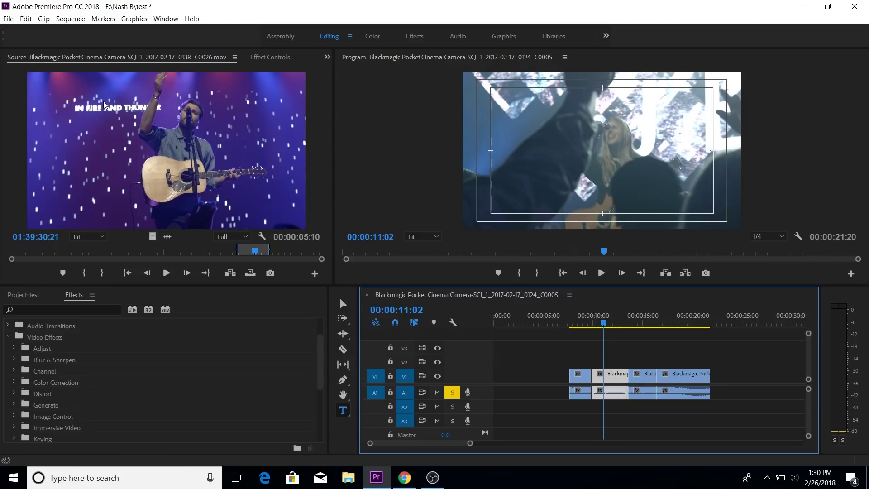
mouse_move(244, 252)
left_mouse_down()
mouse_move(234, 251)
mouse_move(243, 252)
left_mouse_up()
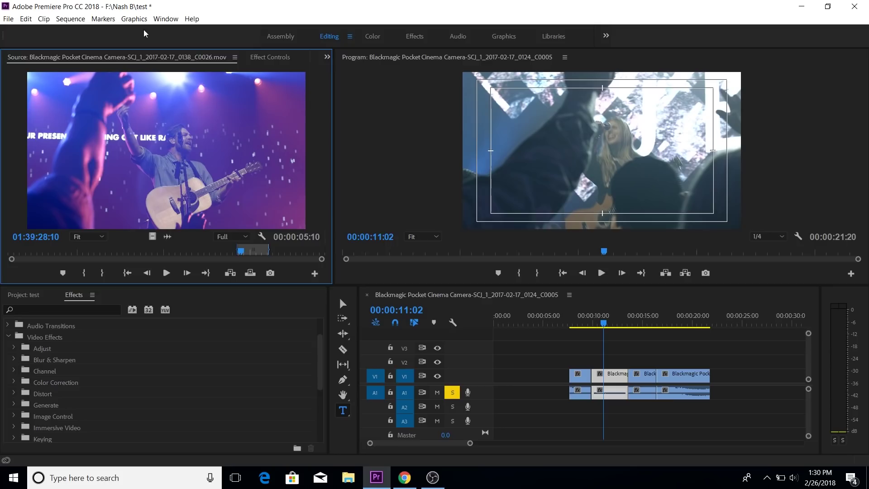
left_click(267, 58)
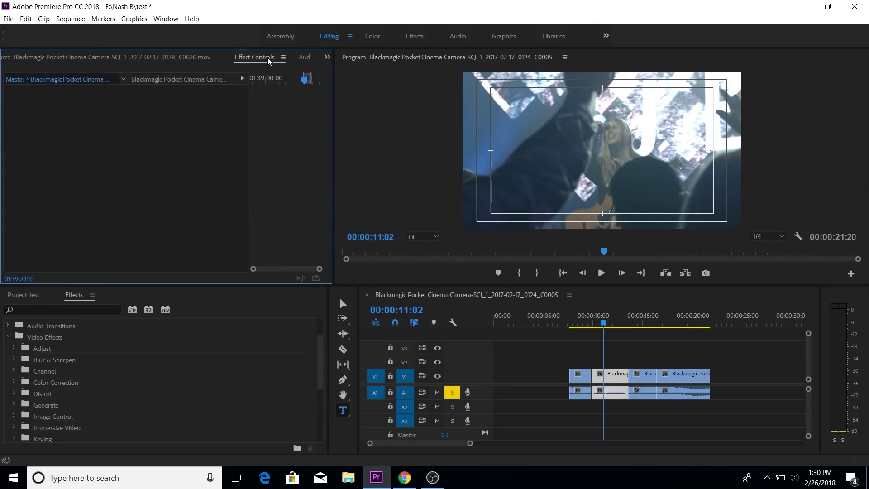
Show the second V1 clip's effect controls, collapse the Motion and Volume properties, and expand Motion again.
left_click(618, 374)
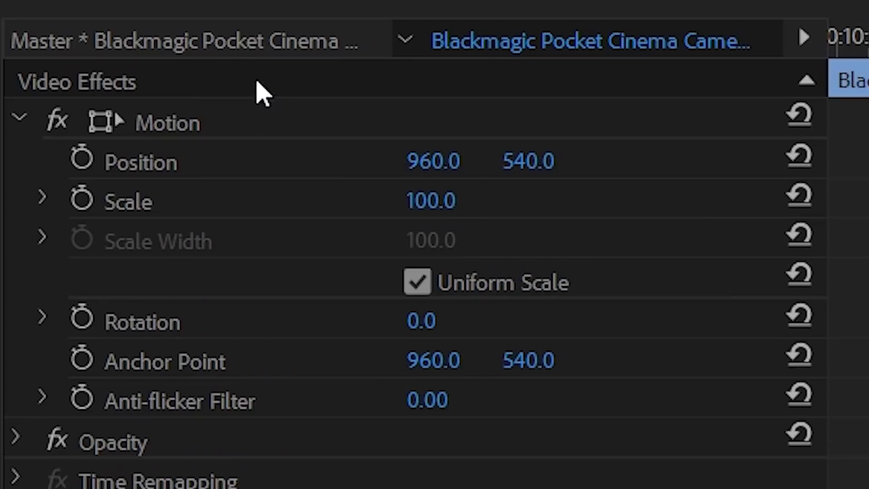
left_click(6, 103)
left_click(17, 119)
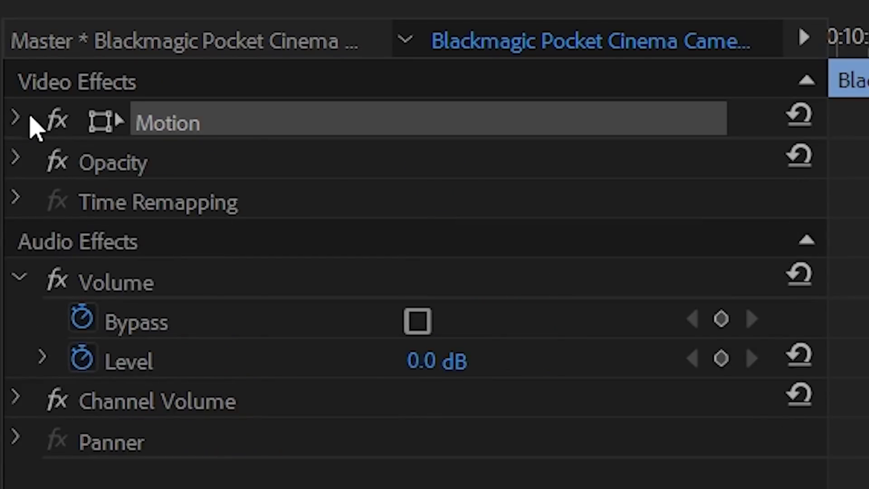
left_click(14, 275)
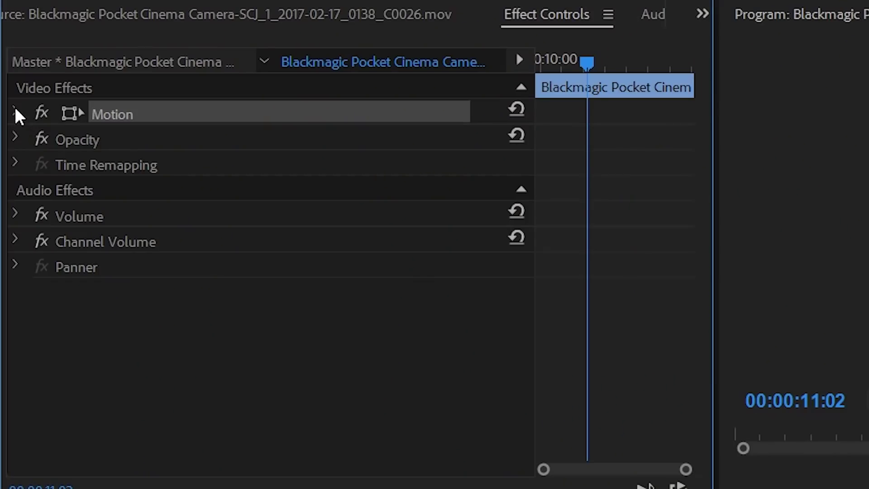
left_click(15, 113)
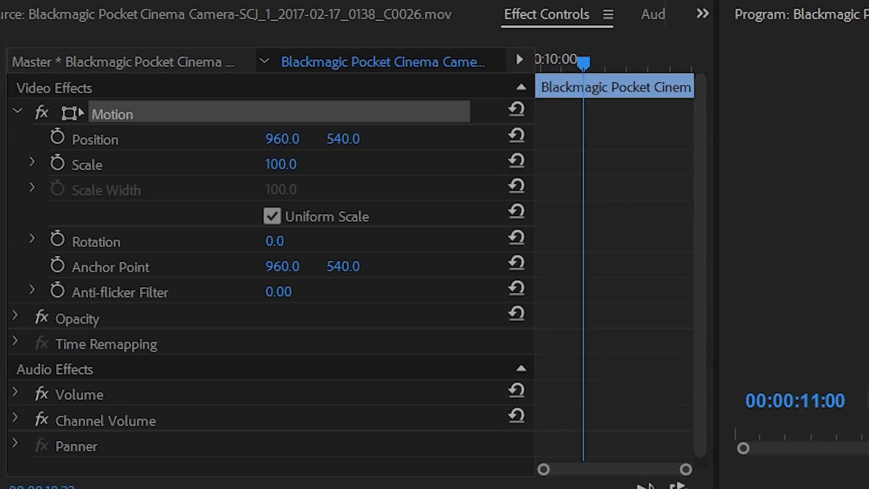
Try shifting the clip's Position horizontally and vertically, and reset Position to its default.
left_click_drag(287, 139, 765, 139)
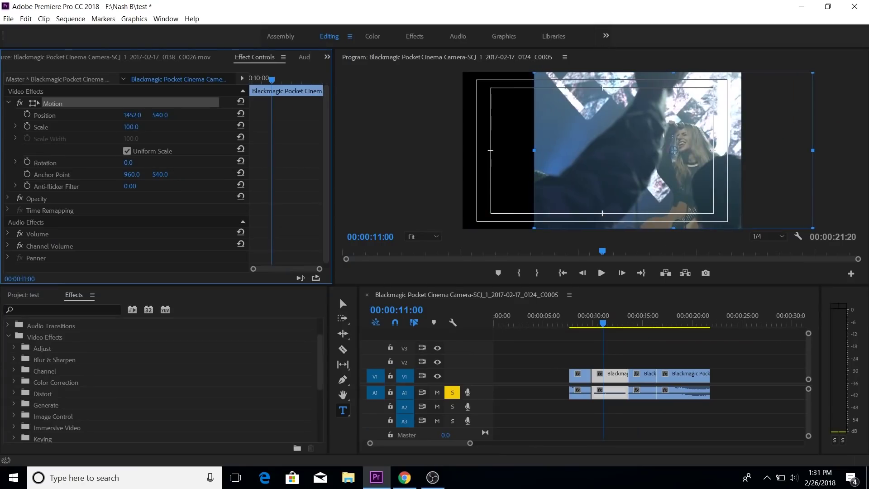
left_click_drag(355, 115, 469, 117)
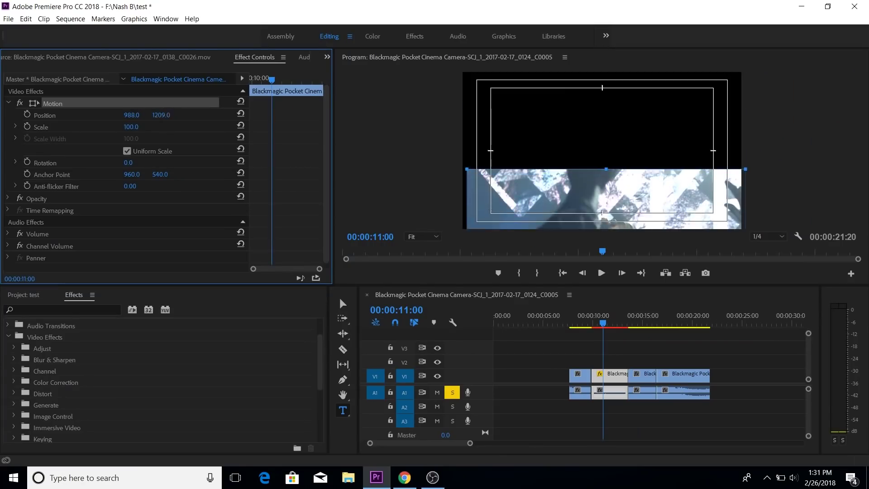
left_click(240, 114)
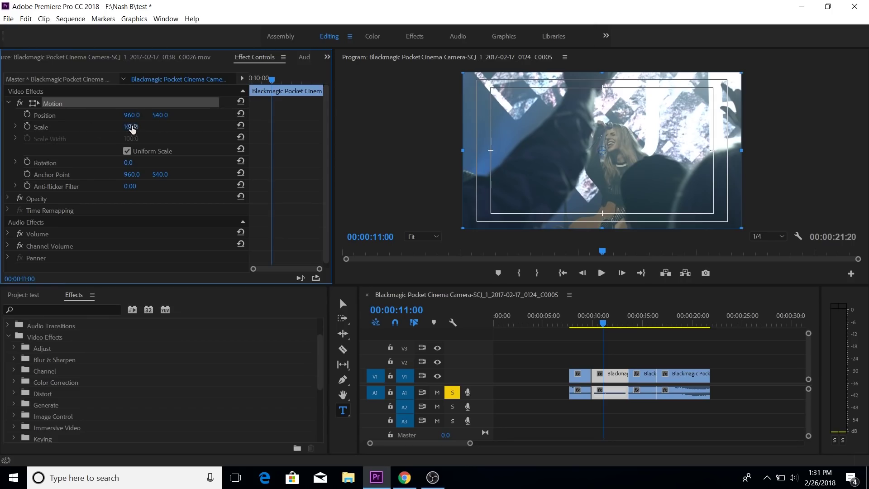
Try scaling the clip up to 233 and rotating it, resetting Scale and Rotation after each test.
left_click_drag(130, 127, 193, 124)
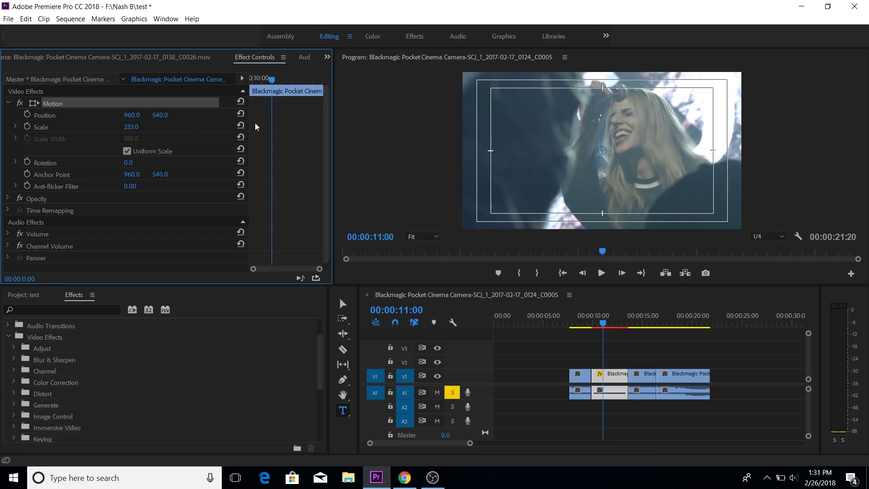
left_click(241, 126)
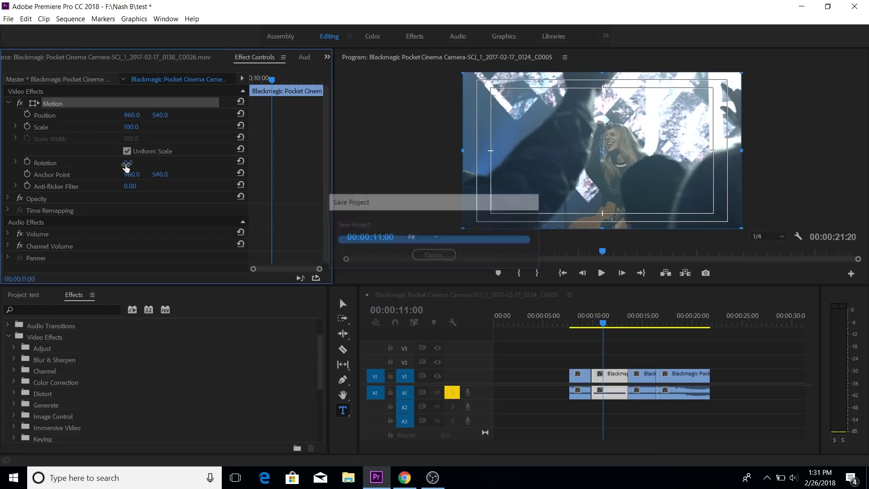
left_click_drag(129, 162, 223, 156)
left_click(242, 161)
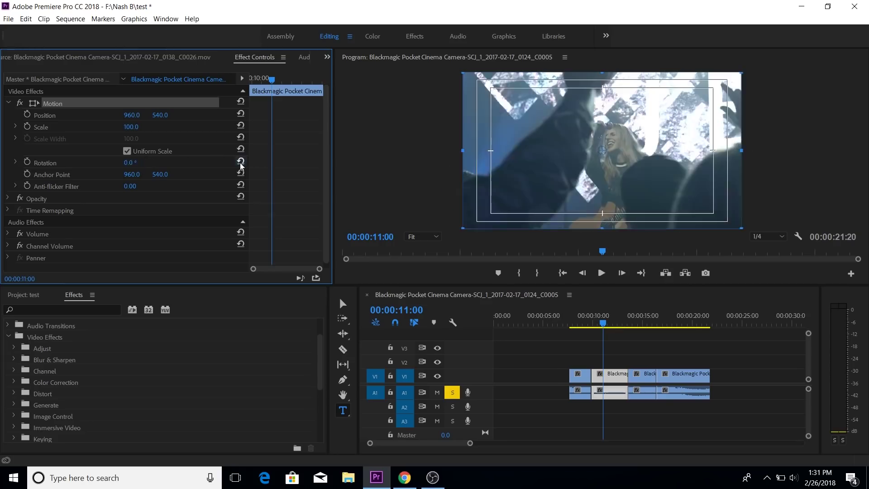
Turn off keyframing for the clip's Opacity, lower the opacity to 18% and restore it to 100%.
left_click(9, 198)
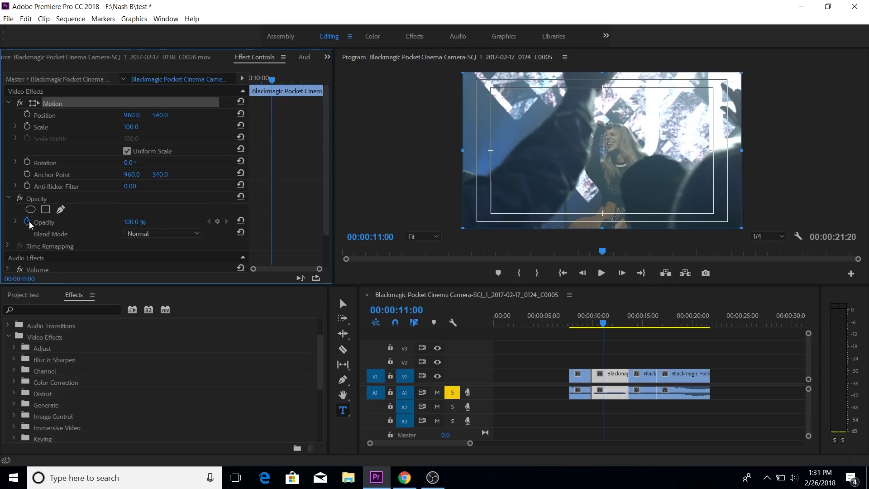
left_click(69, 222)
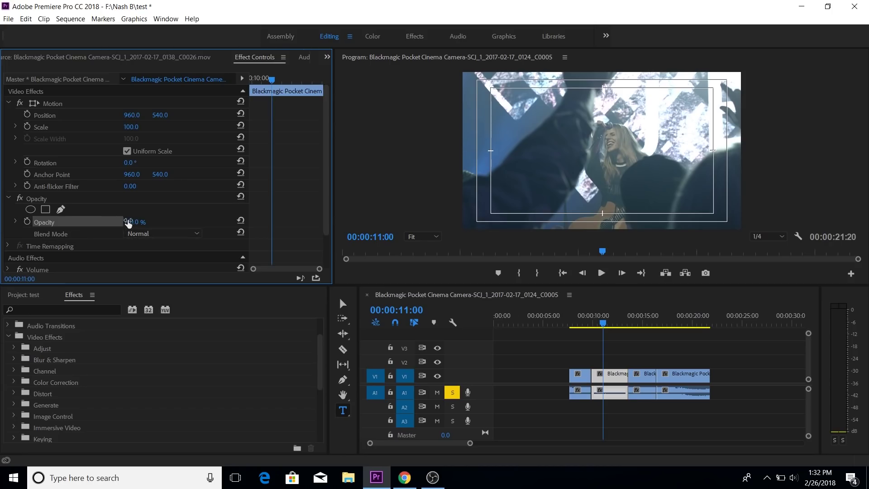
left_click_drag(132, 223, 94, 223)
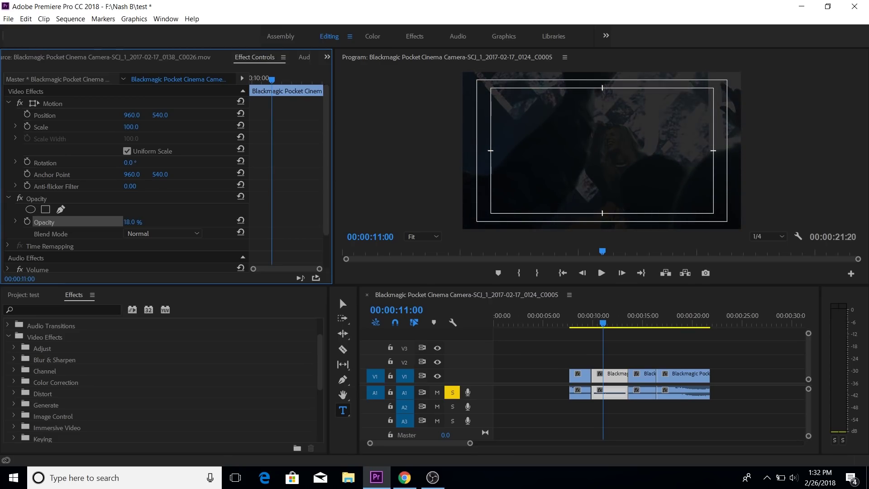
left_click_drag(94, 222, 131, 222)
Move the clip to V2 and A2 above the third clip and lower its opacity to 47% to blend the images.
left_click_drag(613, 375, 642, 362)
left_click_drag(632, 320, 636, 320)
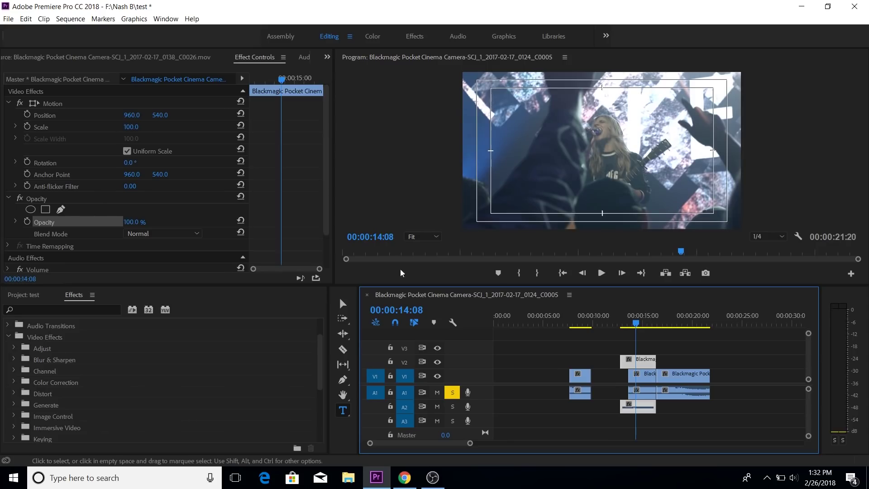
left_click_drag(133, 222, 115, 222)
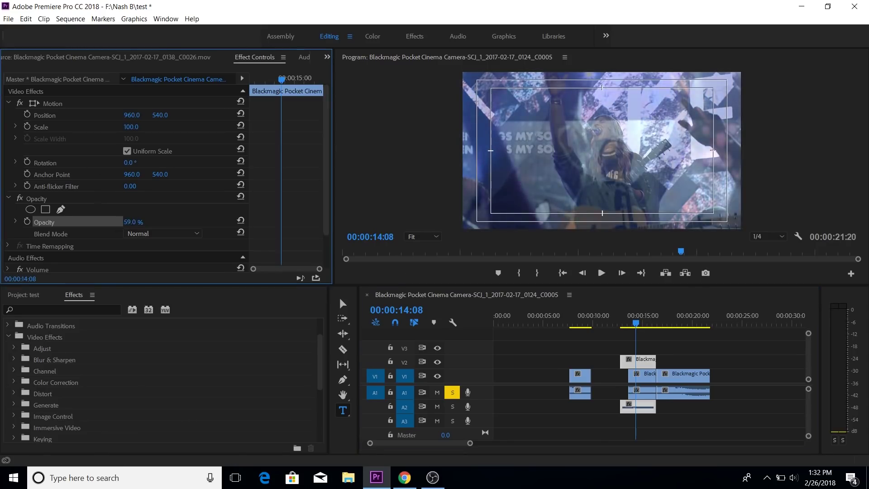
left_click_drag(114, 222, 110, 222)
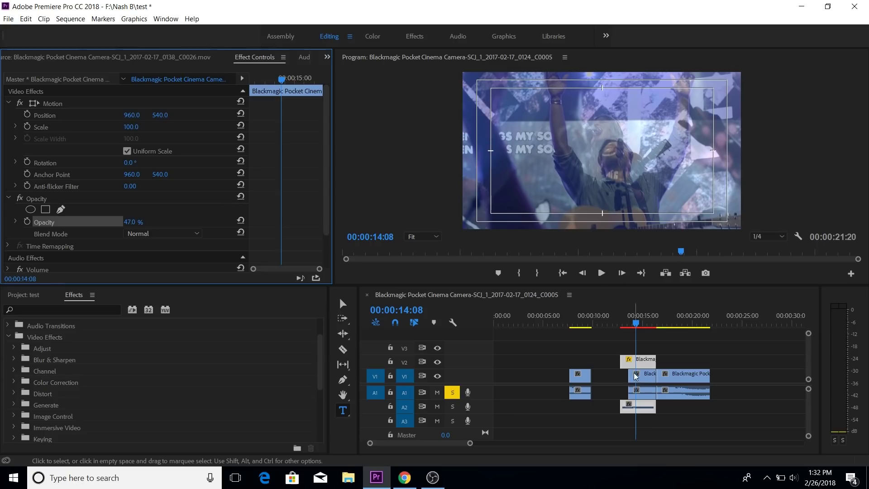
Raise the clip's opacity to 99% and return it to its original place on V1 and A1.
left_click_drag(131, 223, 157, 223)
left_click_drag(652, 368, 624, 367)
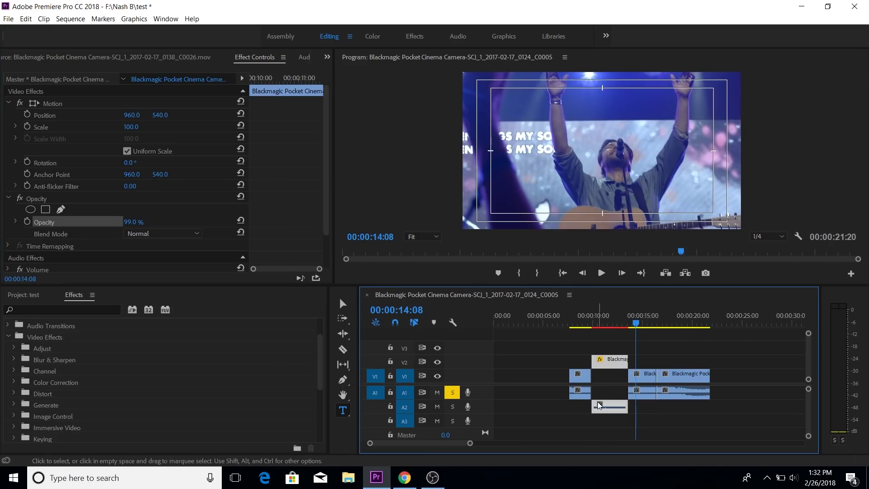
left_click_drag(599, 407, 606, 377)
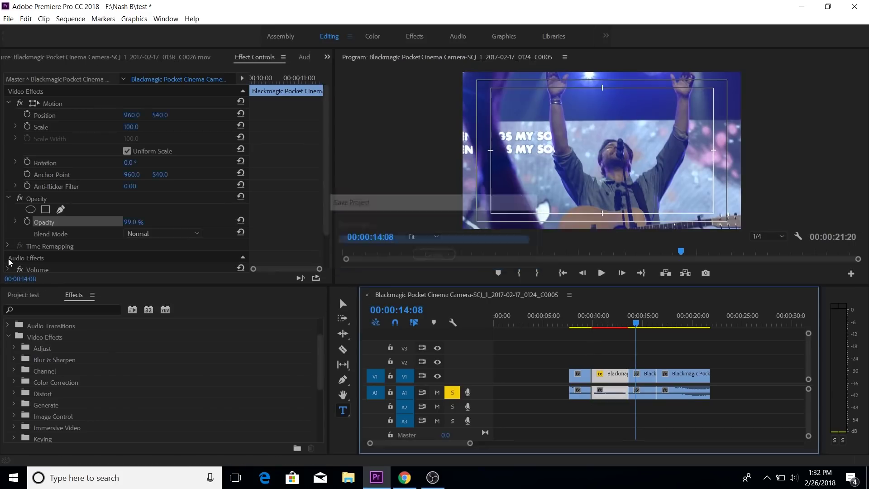
Turn off keyframing for the clip's volume Level and set the level to -50.2 dB.
scroll(28, 249, "down", 1)
scroll(27, 248, "down", 1)
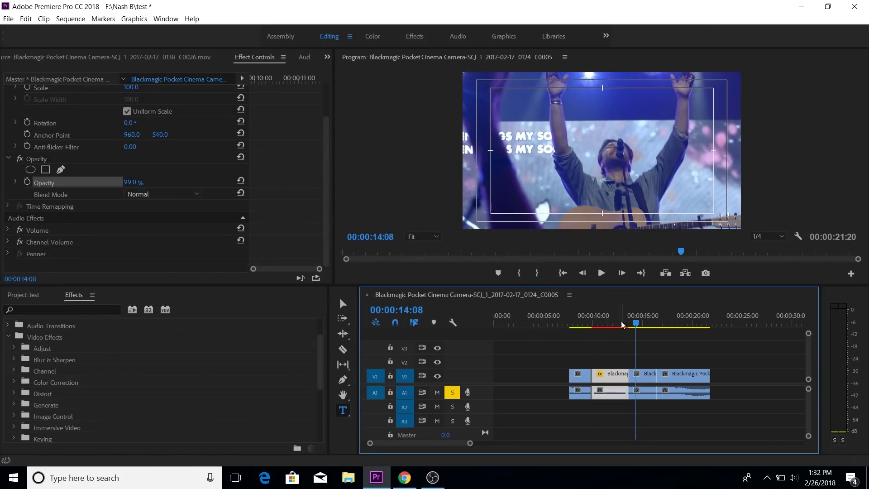
left_click(8, 230)
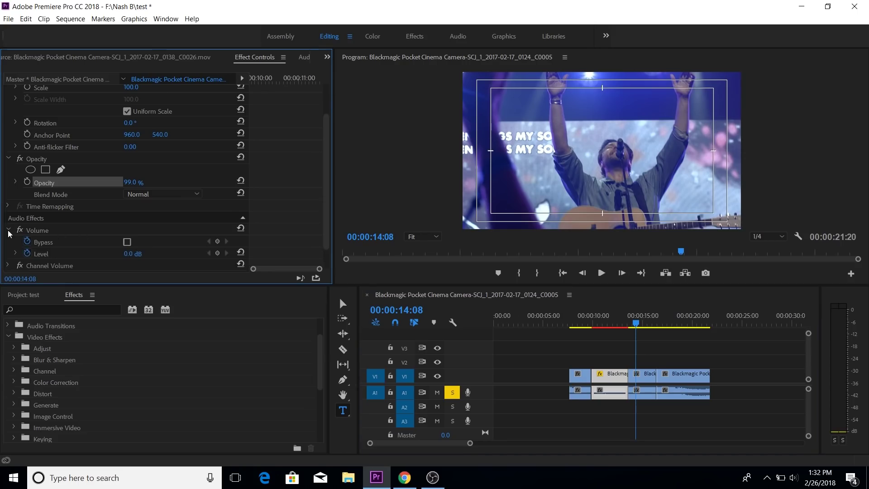
left_click(27, 253)
left_click_drag(129, 256, 142, 253)
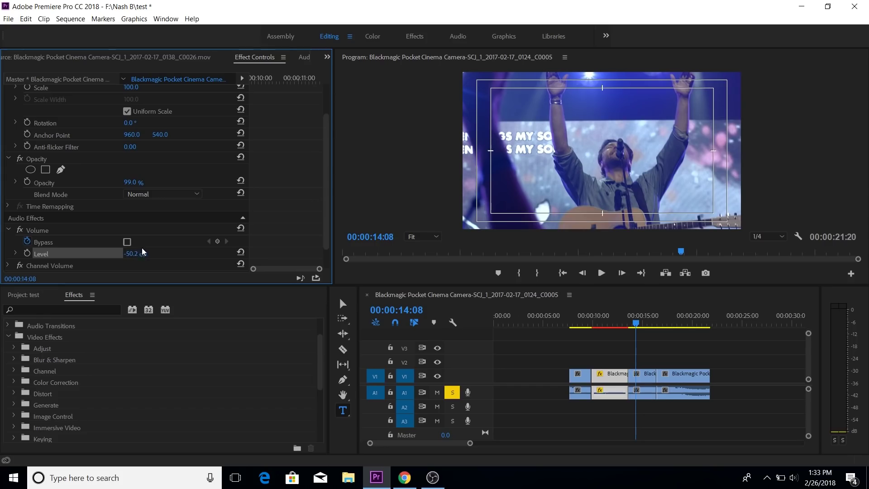
left_click(131, 254)
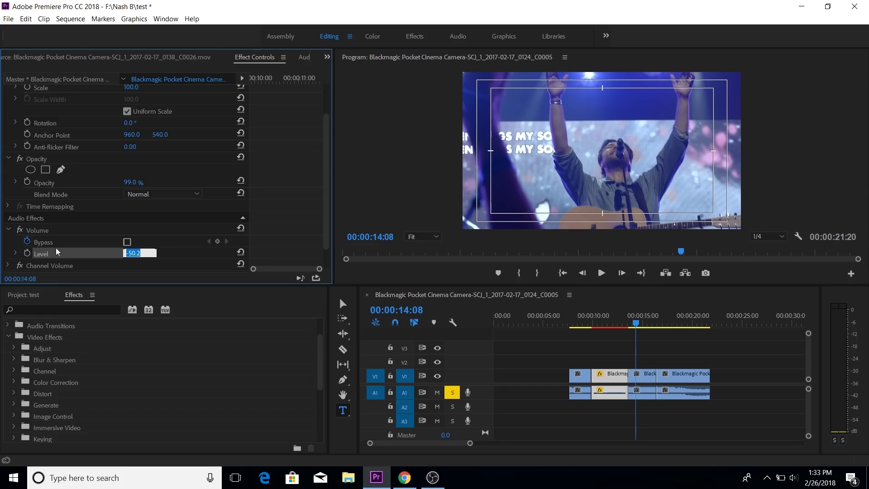
left_click(20, 255)
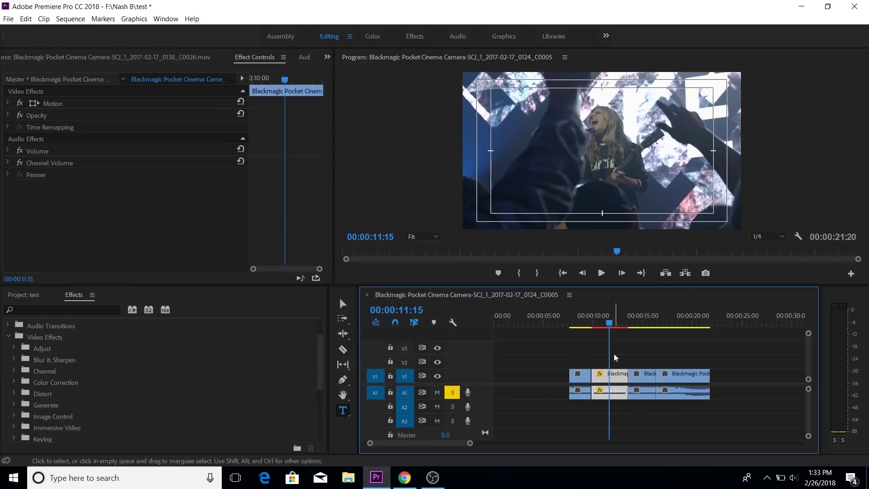
Collapse the Video Effects folder, look at the project's media list and return to the effects library.
left_click(8, 338)
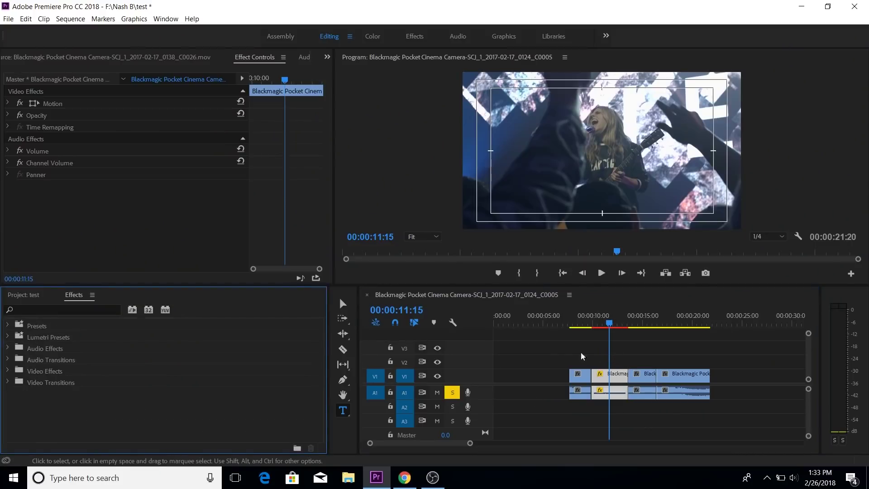
left_click(23, 295)
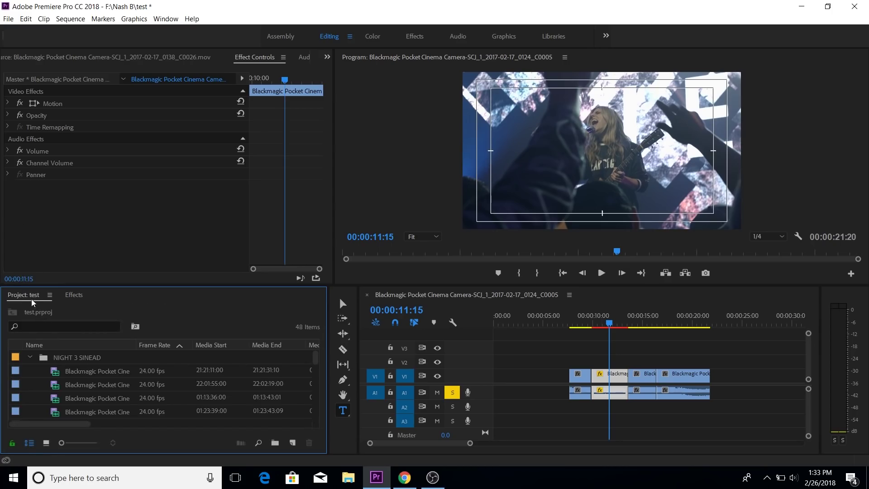
left_click(74, 295)
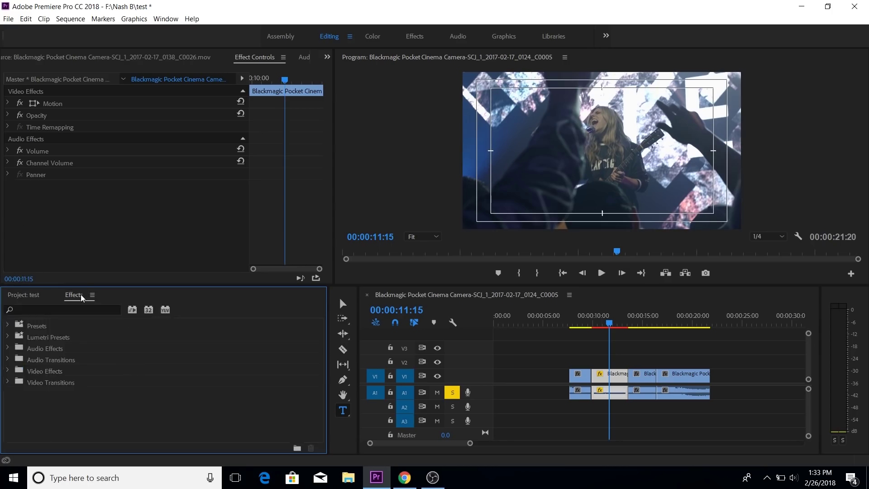
Apply the Gaussian Blur effect from the Blur & Sharpen video effects to the second V1 clip.
left_click(7, 371)
scroll(13, 376, "down", 1)
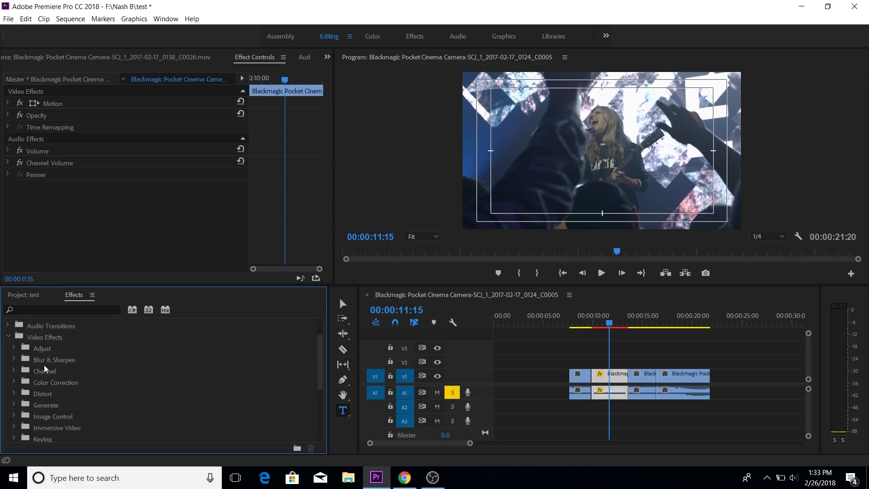
left_click(14, 361)
scroll(34, 367, "down", 1)
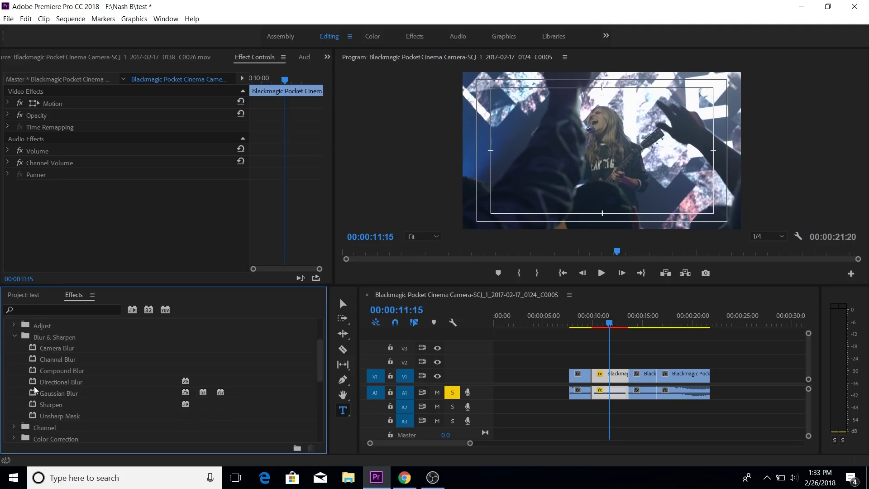
left_click(47, 394)
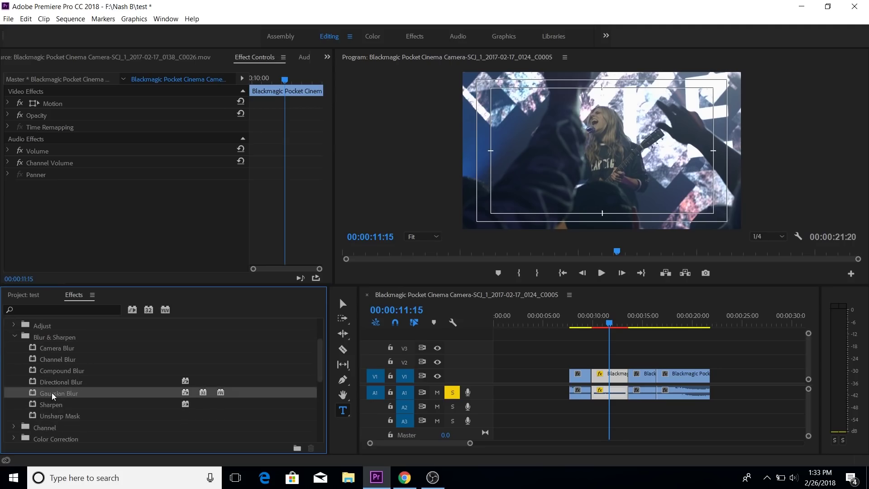
left_click_drag(52, 392, 618, 375)
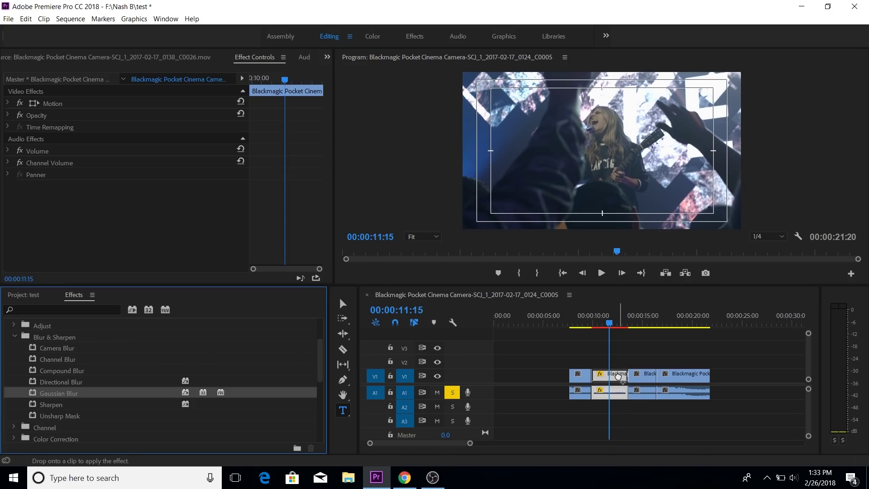
left_click_drag(616, 315, 611, 317)
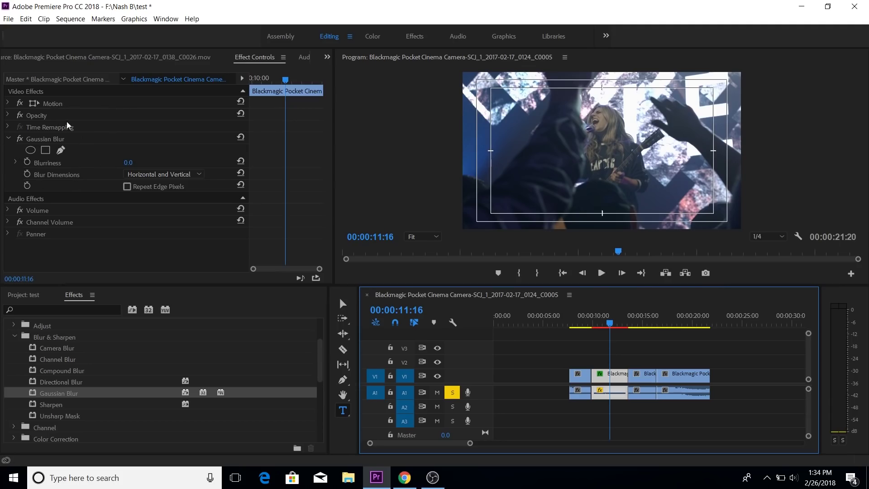
Raise the clip's Gaussian Blur blurriness to 259 and reduce it to 133.
left_click(8, 104)
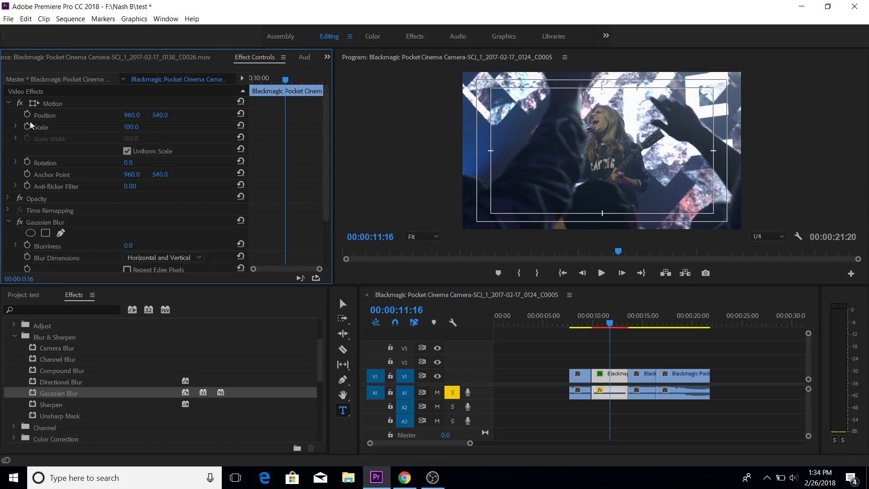
left_click(8, 104)
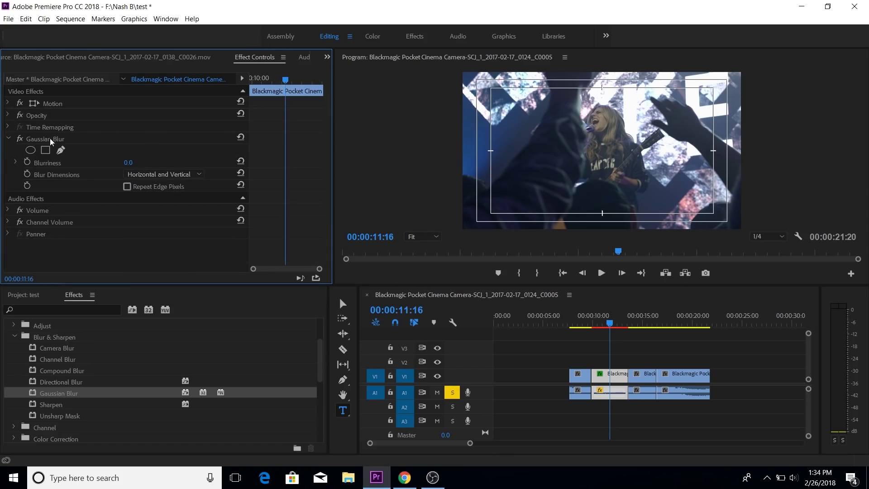
left_click(128, 162)
type("310")
key("Return")
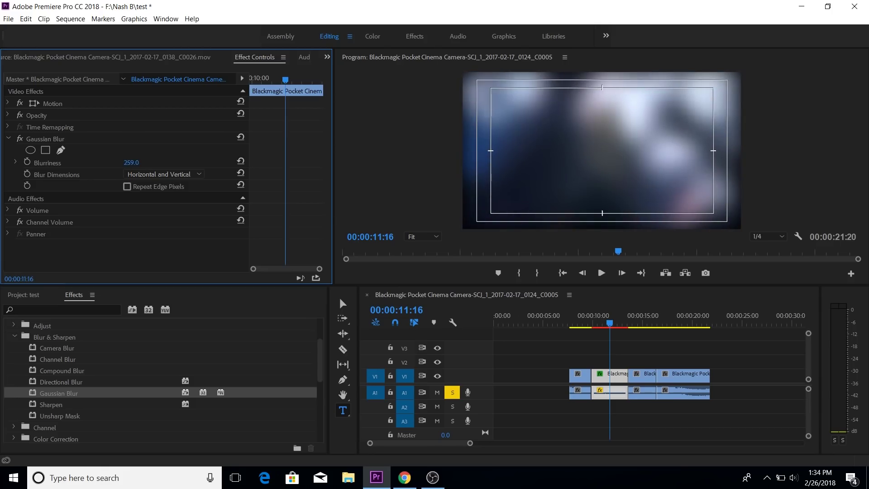
left_click_drag(132, 162, 274, 209)
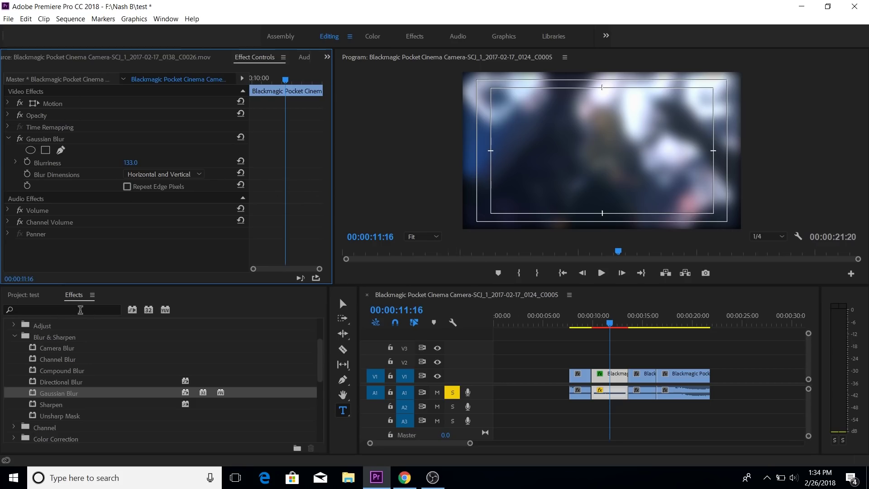
Compare the effects applied to the second and third V1 clips, ending with the second clip selected.
scroll(37, 341, "up", 2)
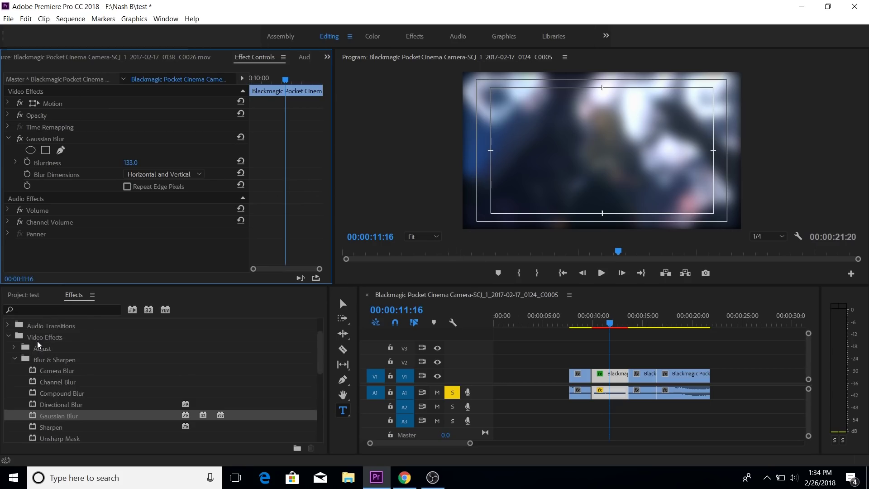
scroll(53, 347, "down", 3)
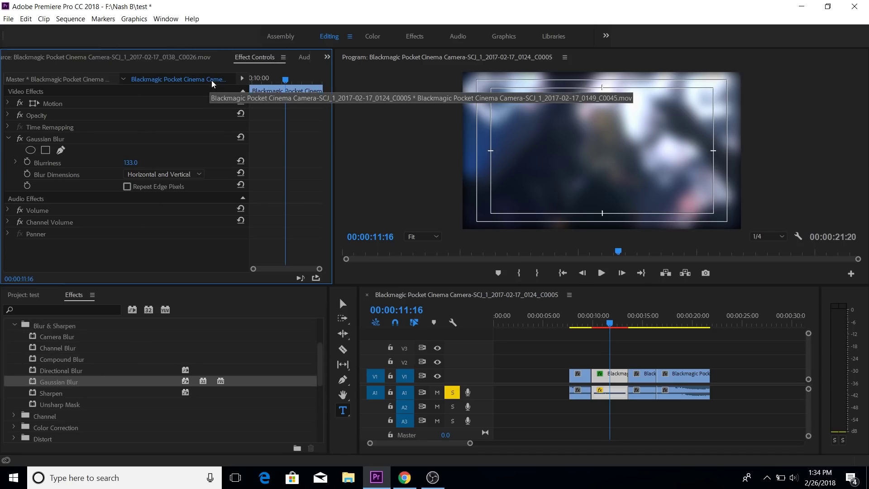
left_click(612, 375)
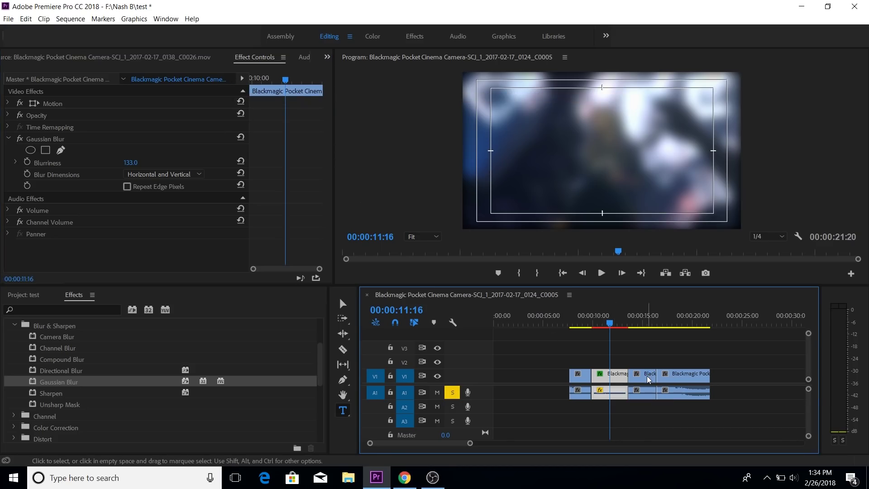
left_click(647, 376)
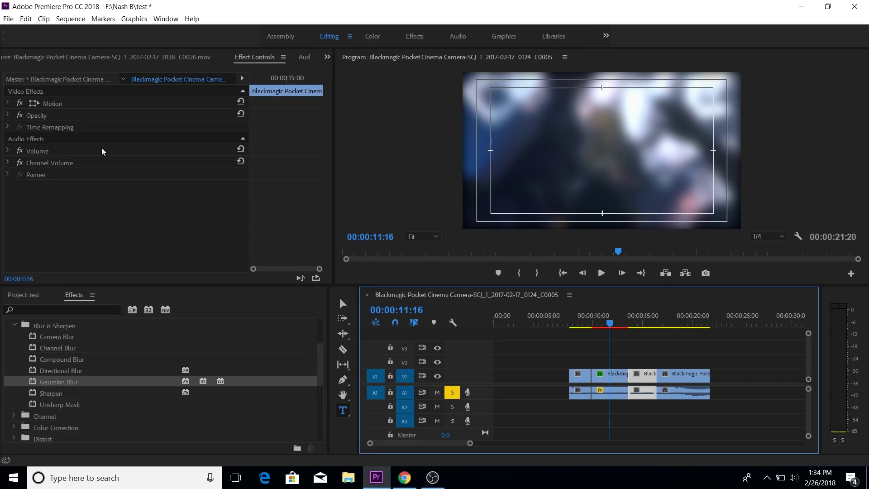
left_click(608, 376)
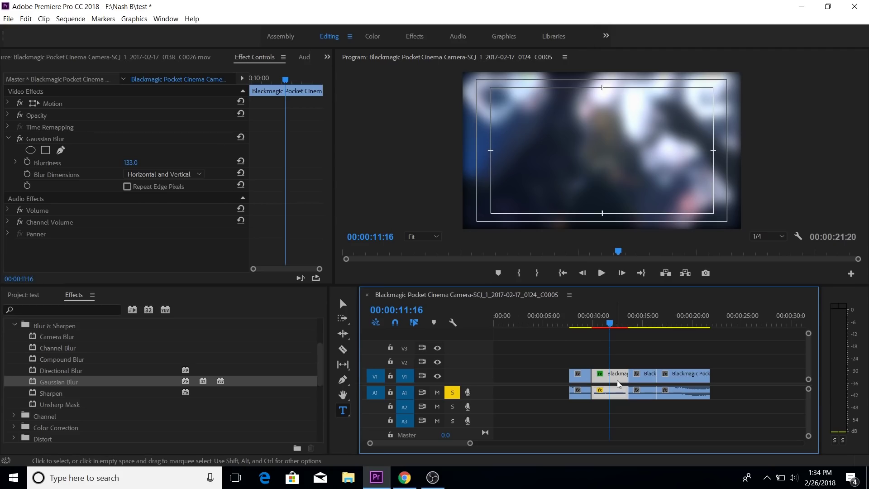
Collapse the Blur & Sharpen folder and look through the video effect categories and the Audio Effects list.
left_click(14, 326)
scroll(47, 360, "up", 1)
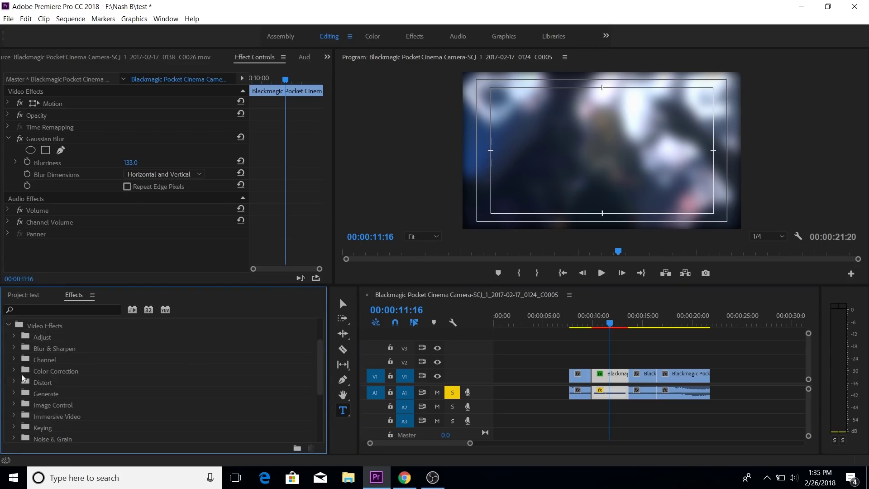
scroll(66, 415, "down", 2)
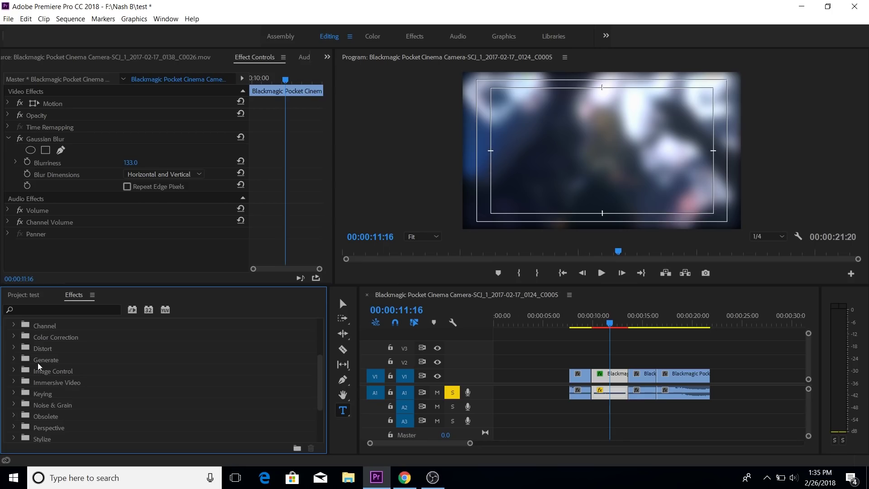
scroll(38, 367, "up", 2)
left_click(8, 337)
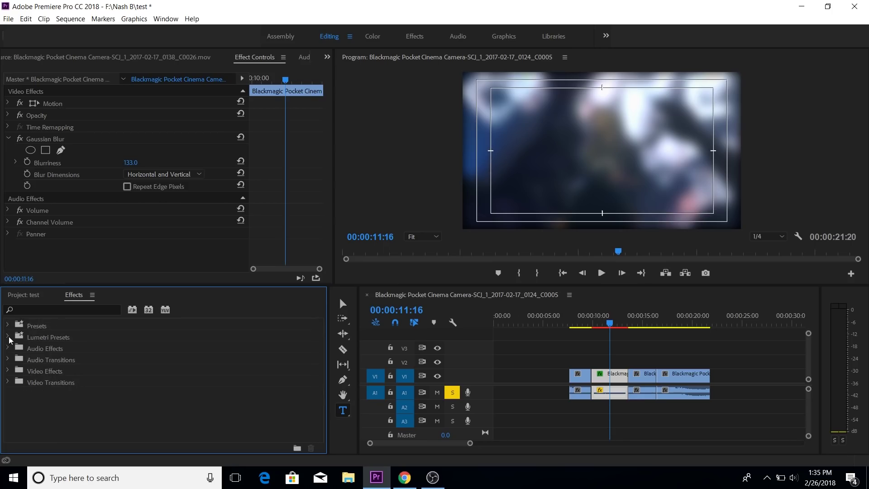
left_click(8, 349)
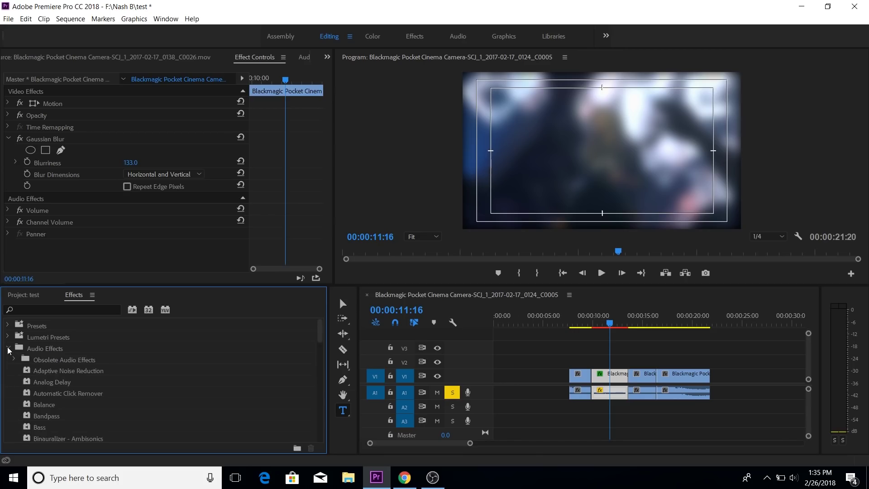
scroll(27, 364, "down", 1)
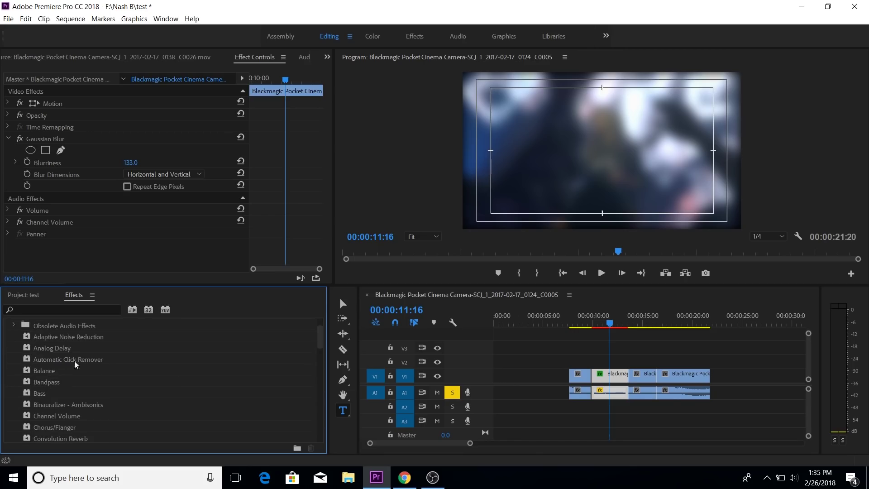
scroll(43, 382, "down", 1)
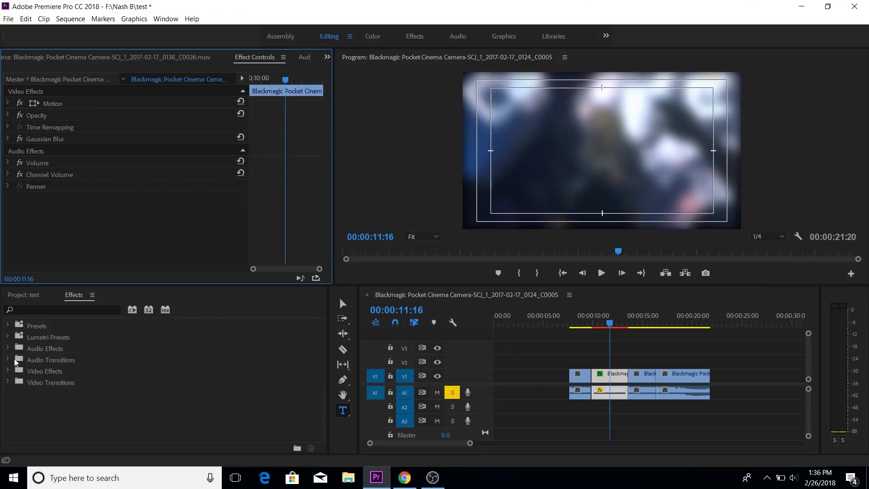
Open the Dissolve category of the video transitions in the effects library.
left_click(9, 383)
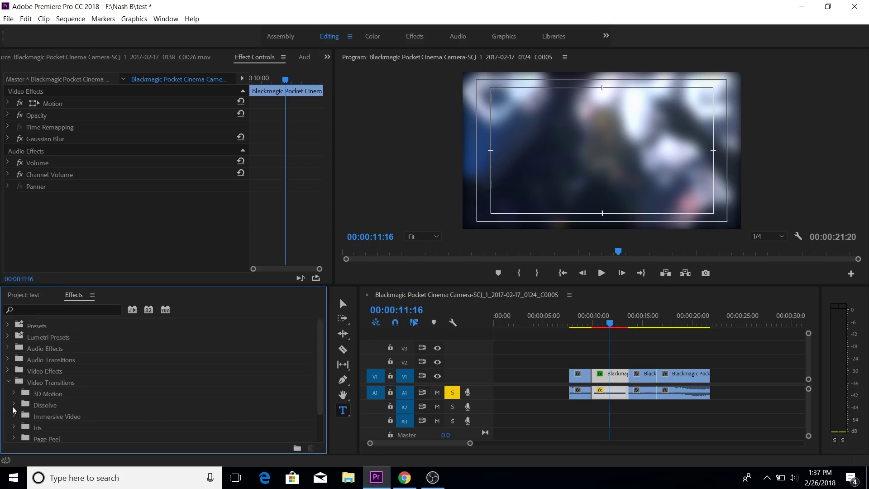
left_click(14, 405)
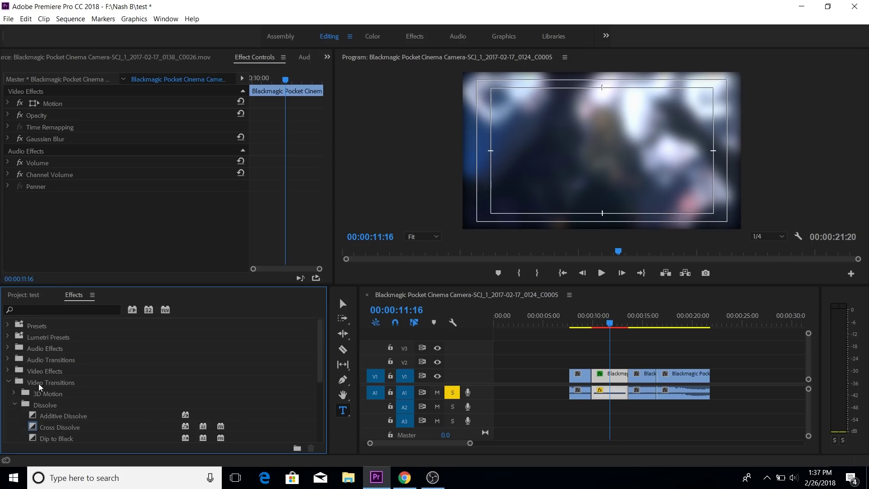
scroll(40, 398, "down", 2)
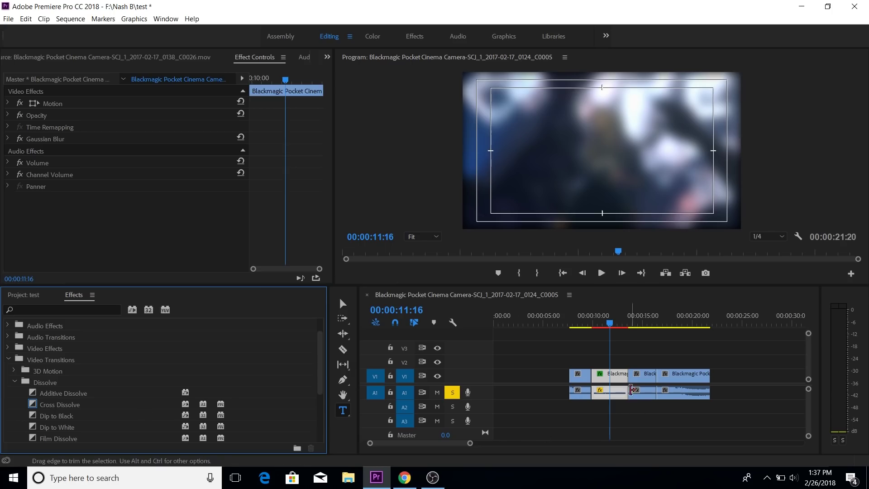
Remove the Gaussian Blur effect from the second V1 clip and place the playhead at 00:00:10:00.
left_click_drag(470, 446, 445, 445)
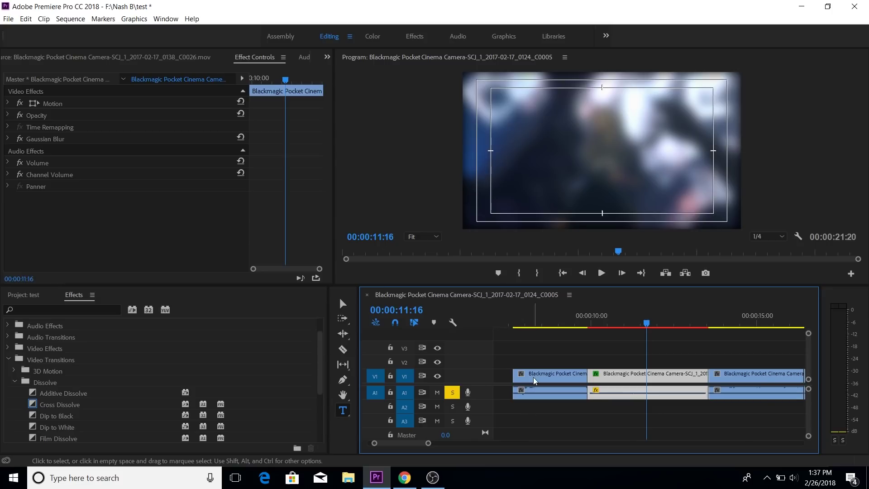
left_click_drag(598, 322, 654, 324)
key("equal")
key("equal")
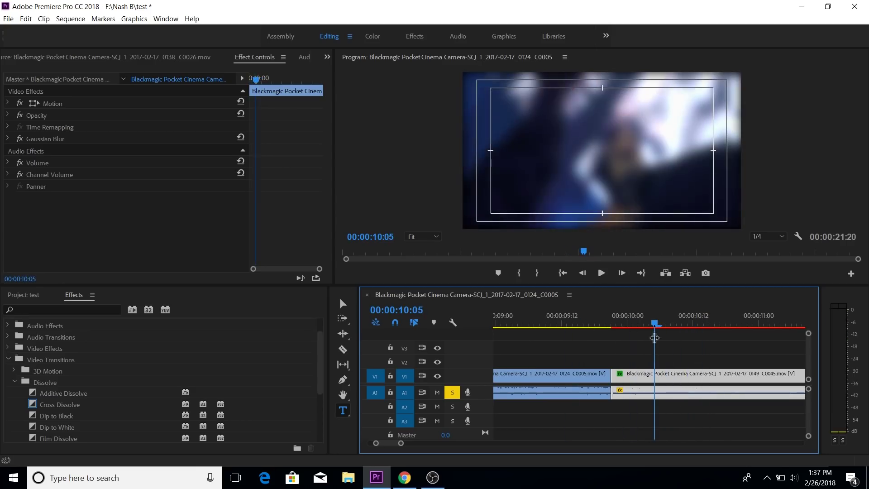
left_click(36, 138)
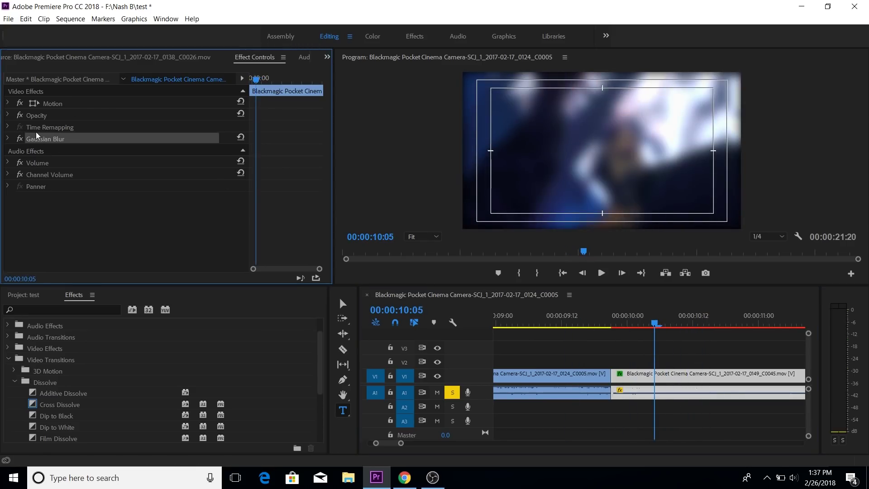
key("Delete")
mouse_move(635, 323)
left_mouse_down()
mouse_move(569, 321)
mouse_move(621, 310)
mouse_move(628, 319)
left_mouse_up()
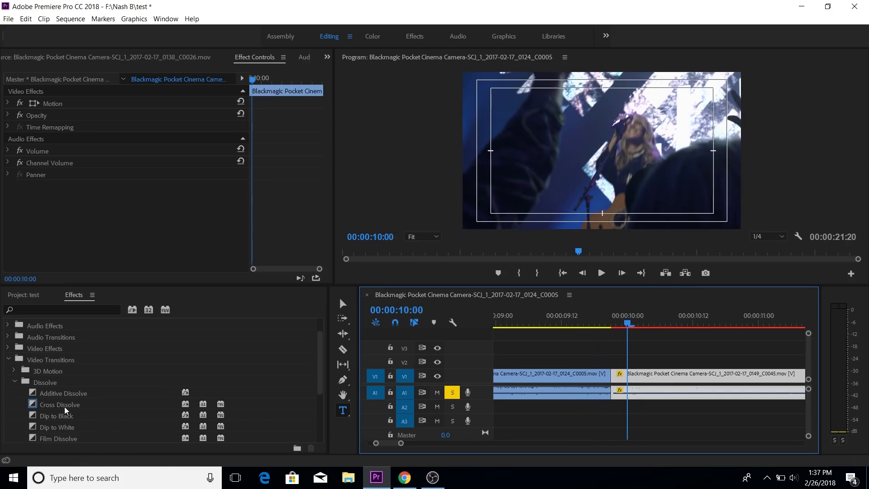
Apply a Cross Dissolve at the cut between the first and second V1 clips and preview the transition.
left_click_drag(62, 409, 617, 380)
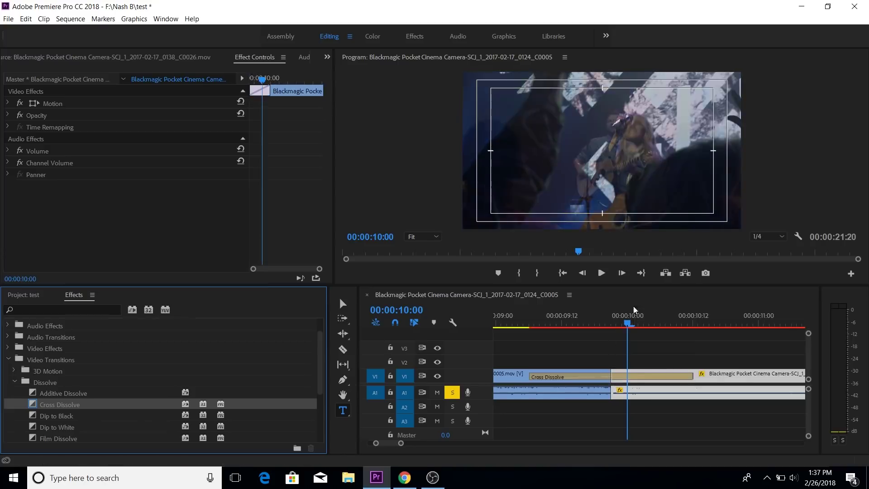
left_click(505, 326)
left_click_drag(506, 326, 669, 313)
left_click(521, 327)
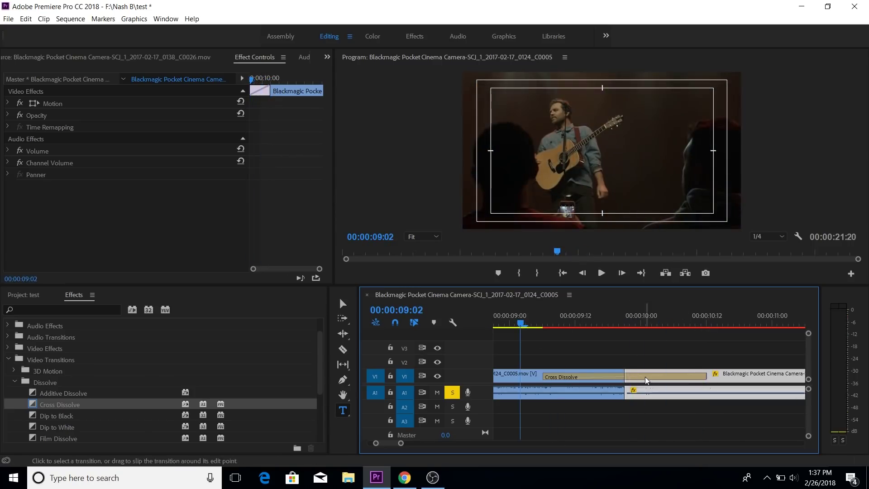
Delete the Cross Dissolve from the V1 cut and preview the plain cut between the two clips.
left_click(645, 377)
key("Delete")
left_click_drag(572, 320, 599, 313)
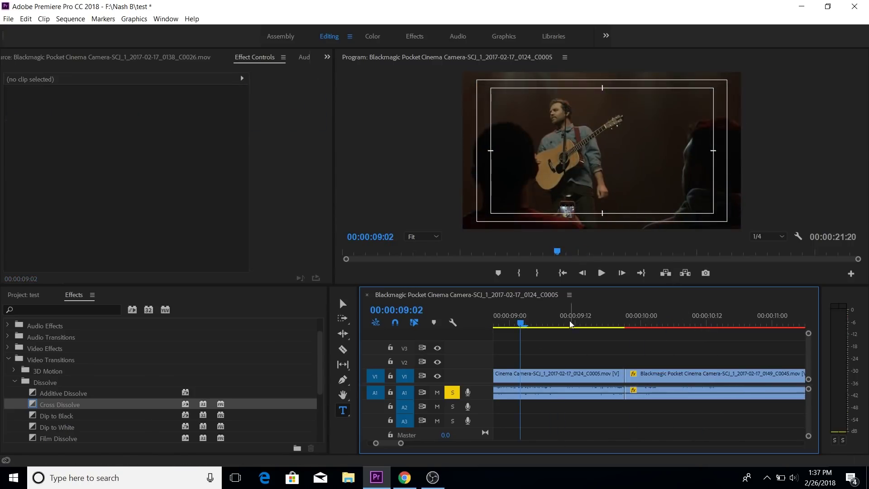
left_click_drag(657, 315, 707, 315)
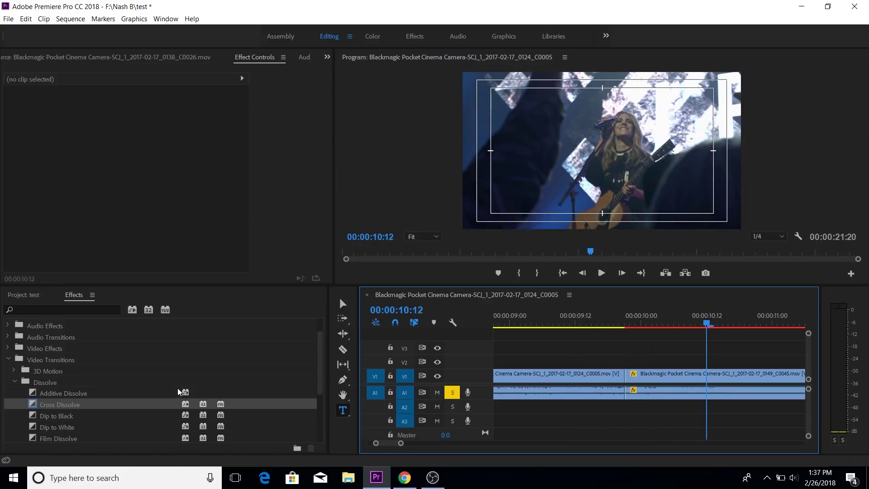
Apply the Constant Power audio crossfade at the cut between the first and second A1 clips.
left_click(14, 383)
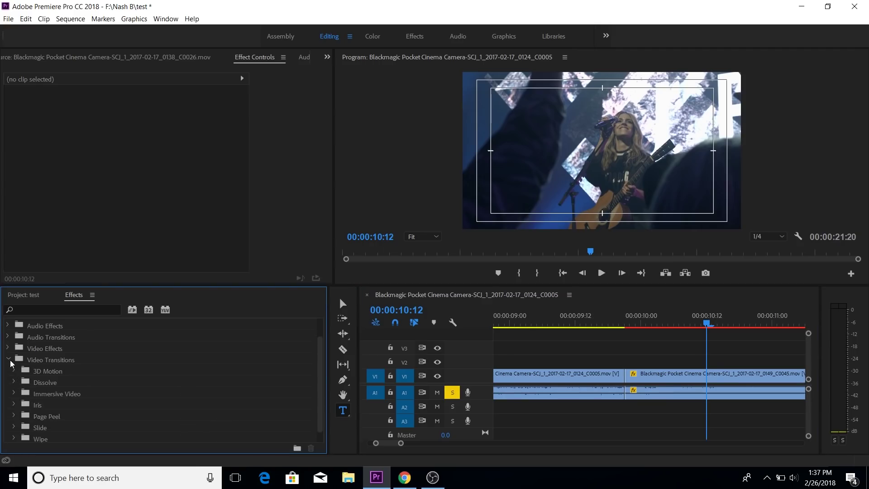
left_click(9, 360)
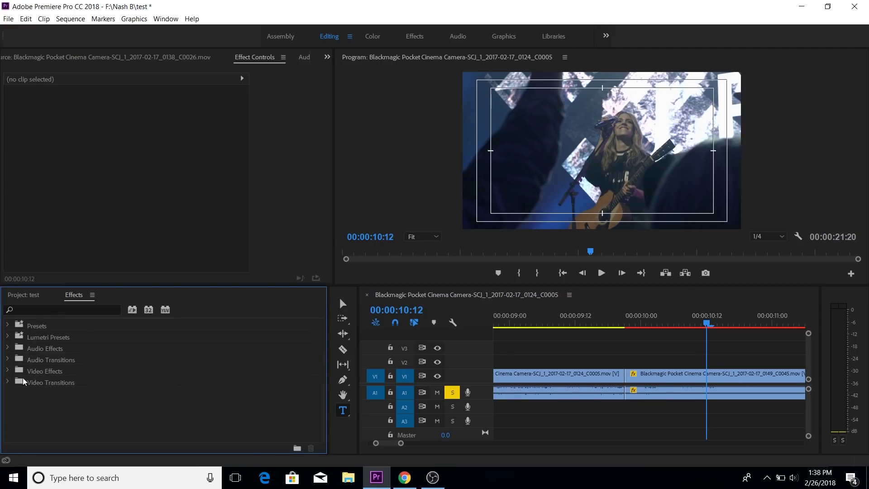
left_click(7, 360)
left_click(14, 371)
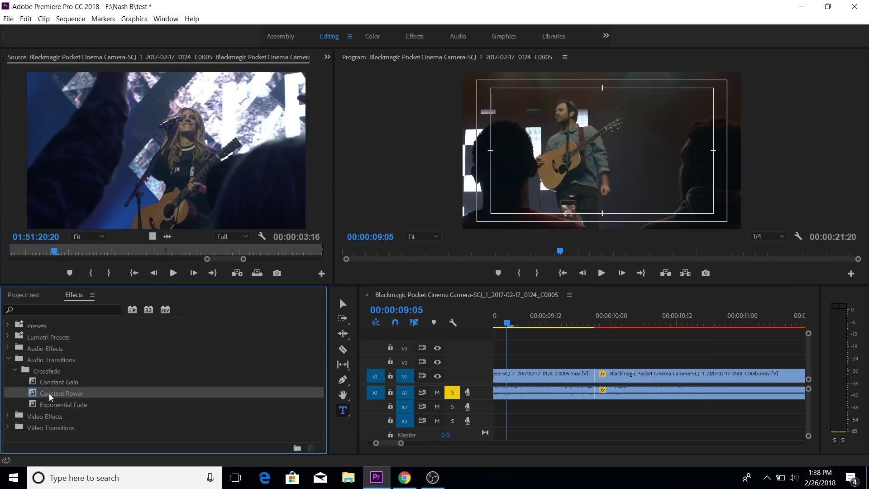
left_click_drag(63, 393, 609, 402)
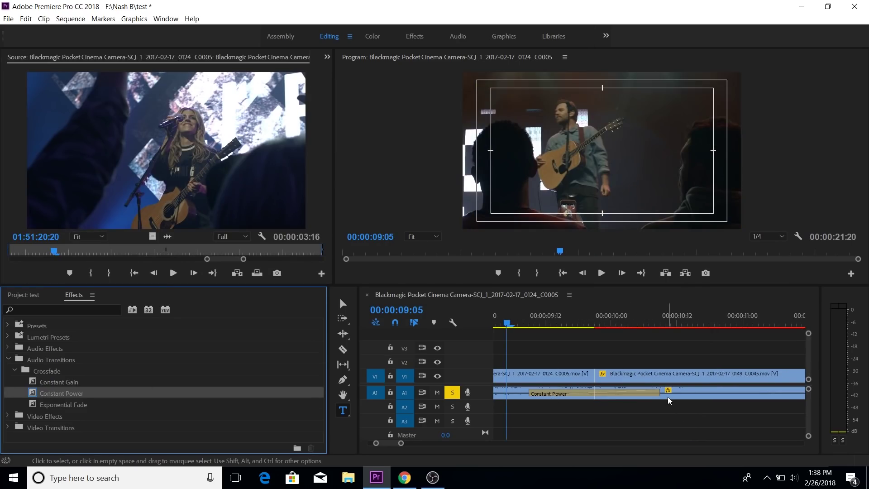
key("ctrl+s")
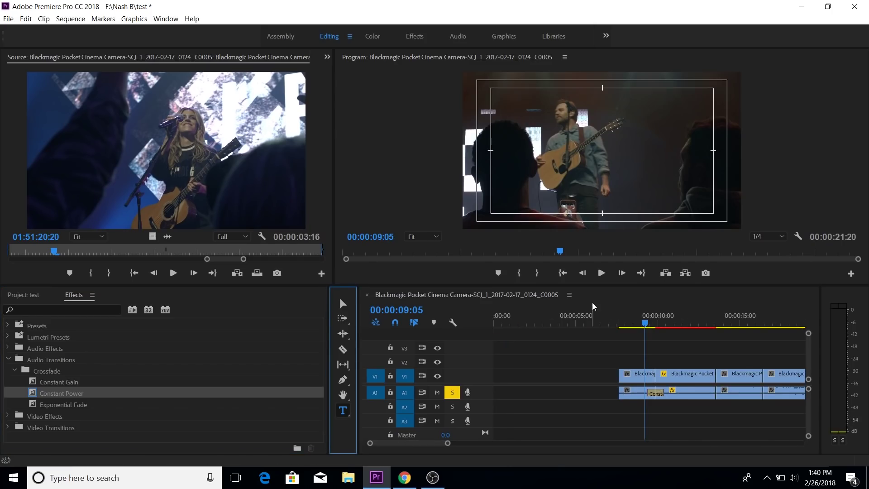
Draw a text box across the middle of the video frame and enter the title "MY FIRST VIDEO".
left_click(344, 413)
left_click(498, 110)
left_click_drag(498, 111, 717, 205)
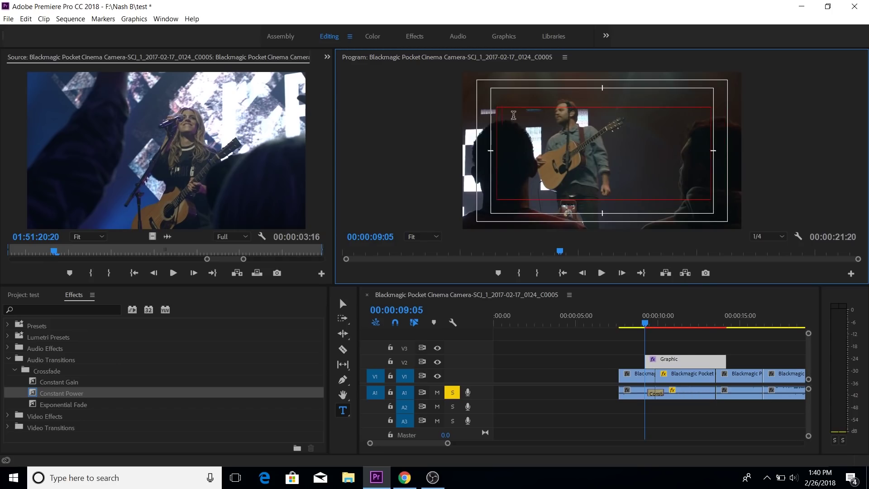
type("MY FIRST VIDEO")
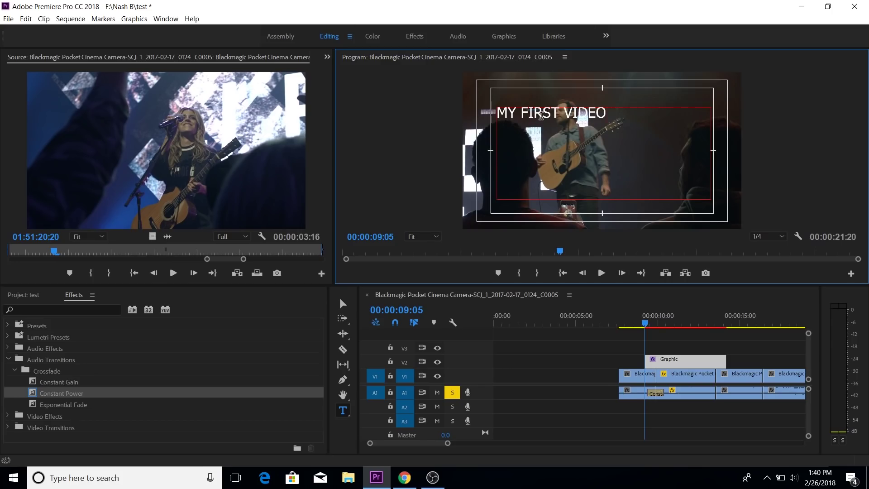
Preview the title over the footage and move its V2 clip so it ends where the first video clip starts.
left_click_drag(643, 323, 659, 323)
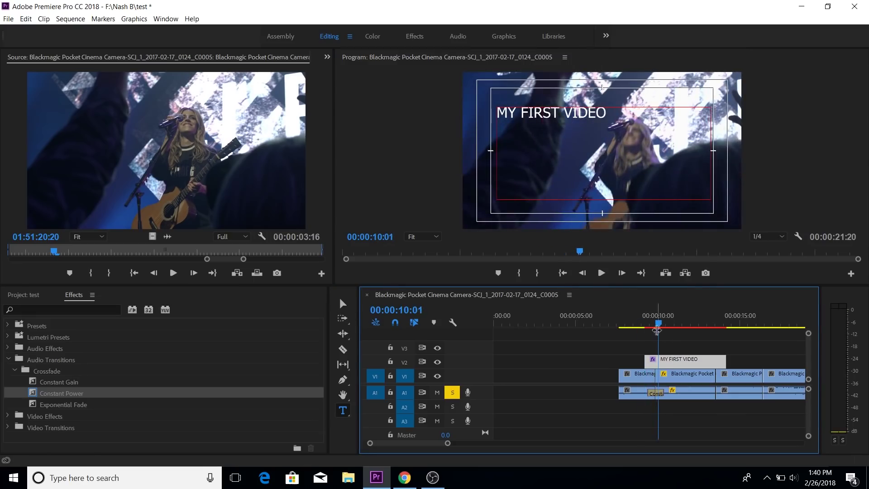
left_click_drag(577, 321, 581, 323)
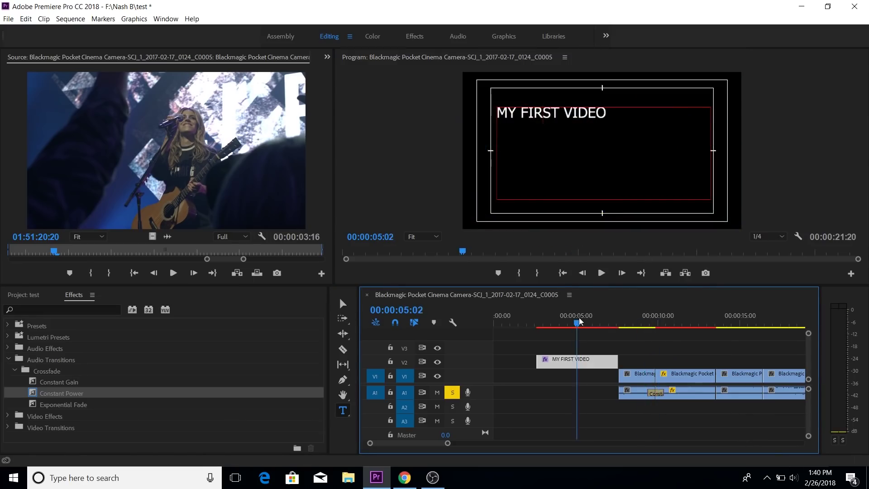
left_click(586, 351)
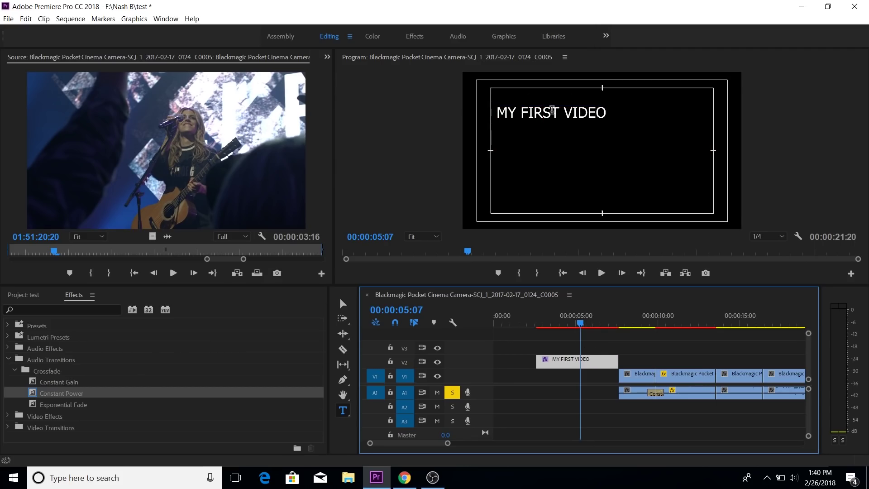
In the title graphic's Motion settings, set the position to 1172, 747 and the scale to 101.
triple_click(561, 110)
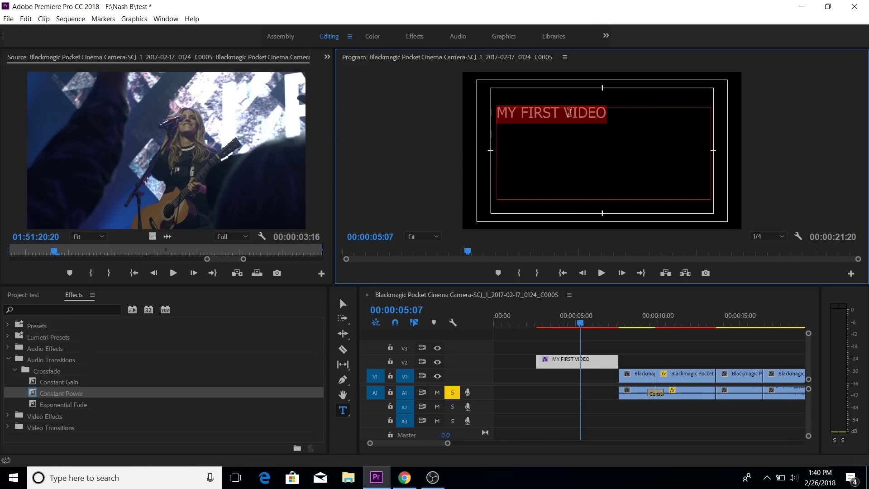
triple_click(563, 113)
scroll(213, 60, "down", 1)
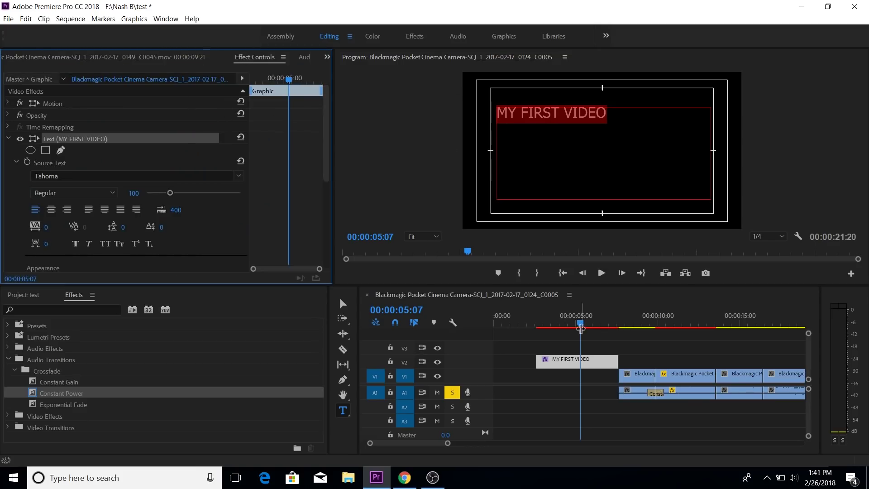
left_click(3, 105)
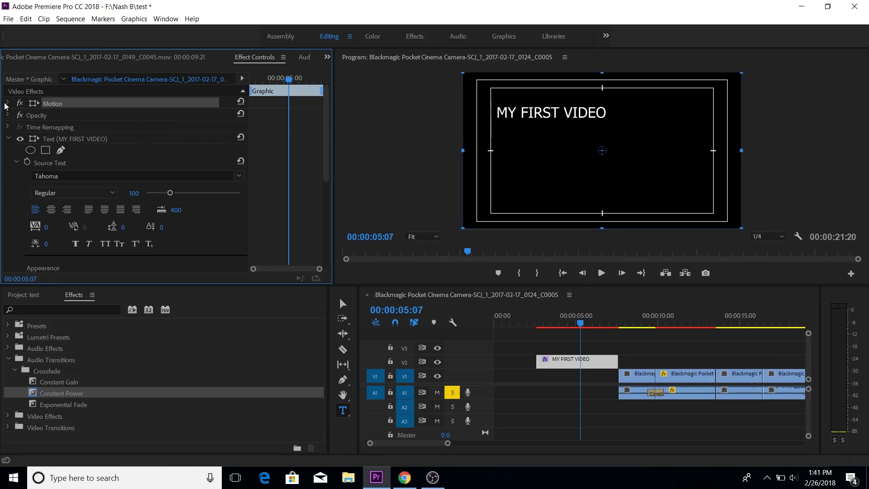
left_click(7, 104)
mouse_move(133, 119)
left_mouse_down()
mouse_move(159, 116)
mouse_move(81, 128)
mouse_move(144, 127)
mouse_move(131, 127)
left_mouse_up()
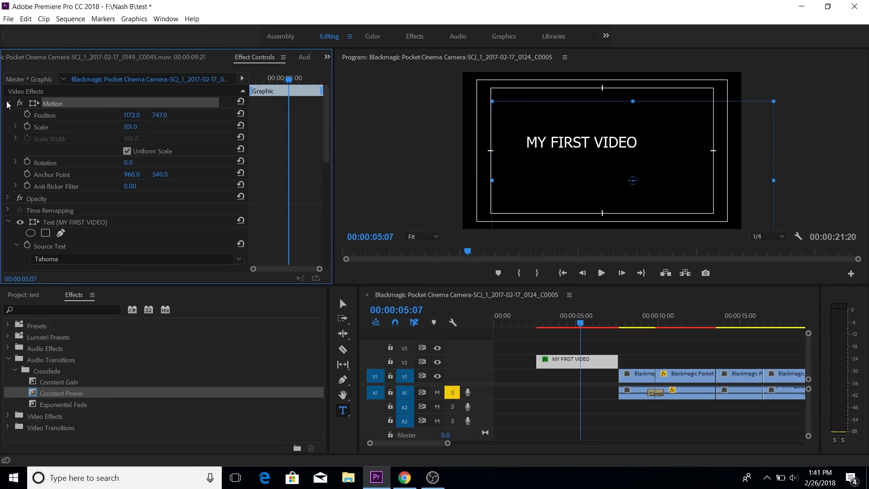
left_click(8, 103)
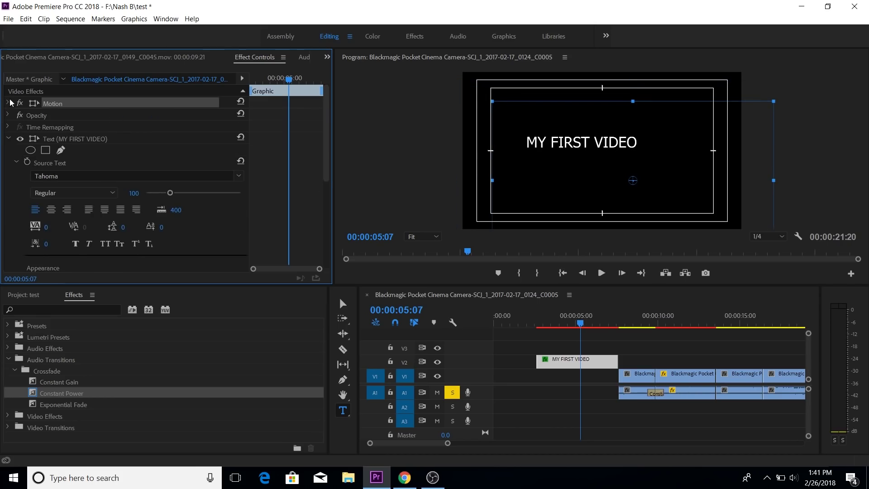
Change the font of the "MY FIRST VIDEO" title text to DIN OT Bold.
left_click(76, 140)
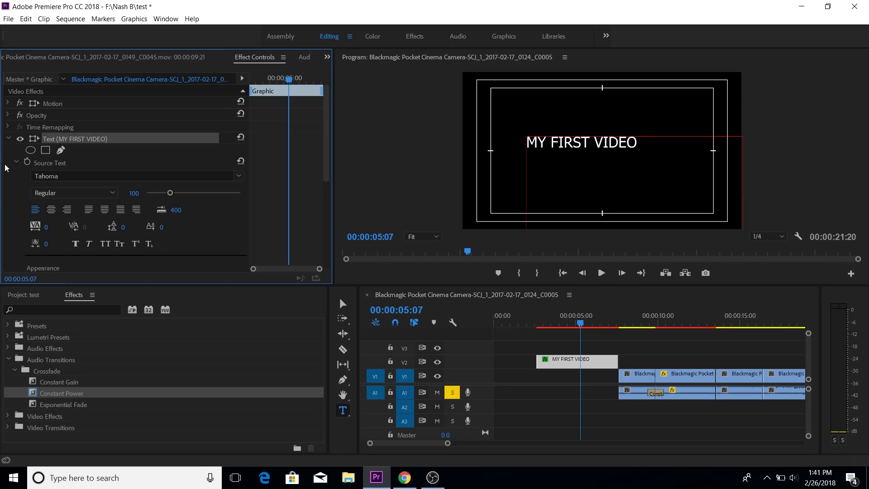
scroll(9, 161, "down", 2)
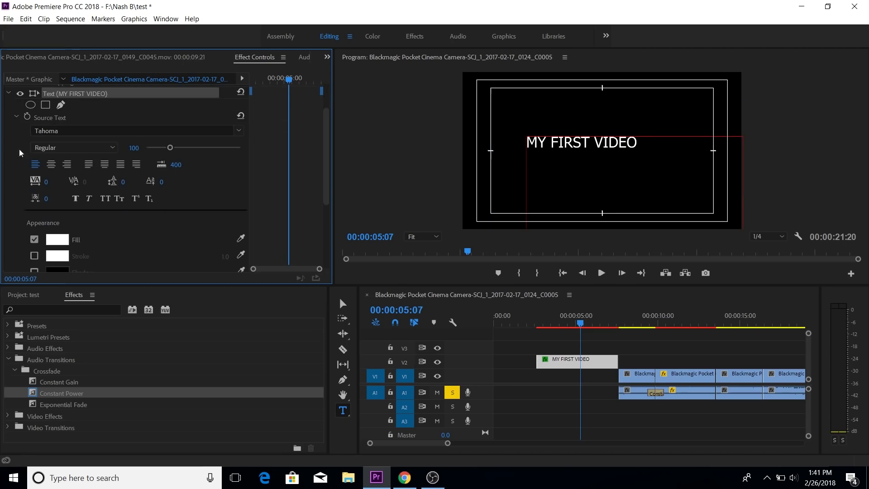
triple_click(560, 140)
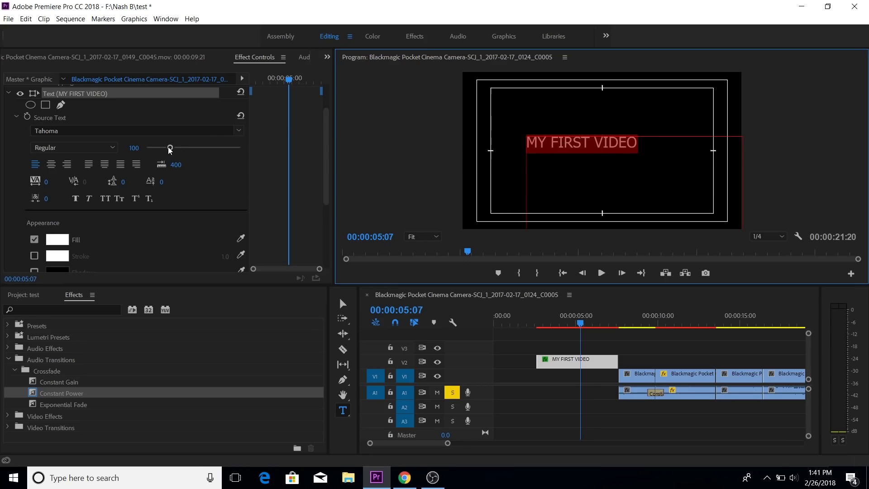
left_click(108, 149)
left_click(91, 129)
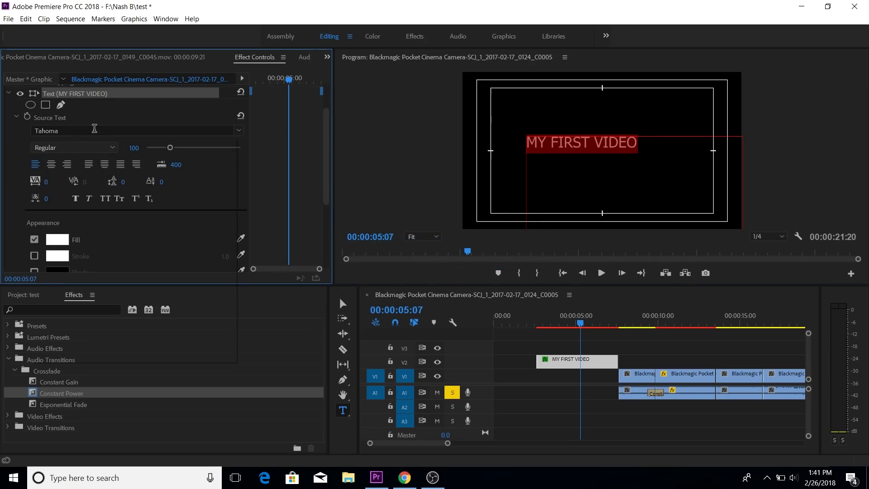
left_click(96, 129)
type("DIN")
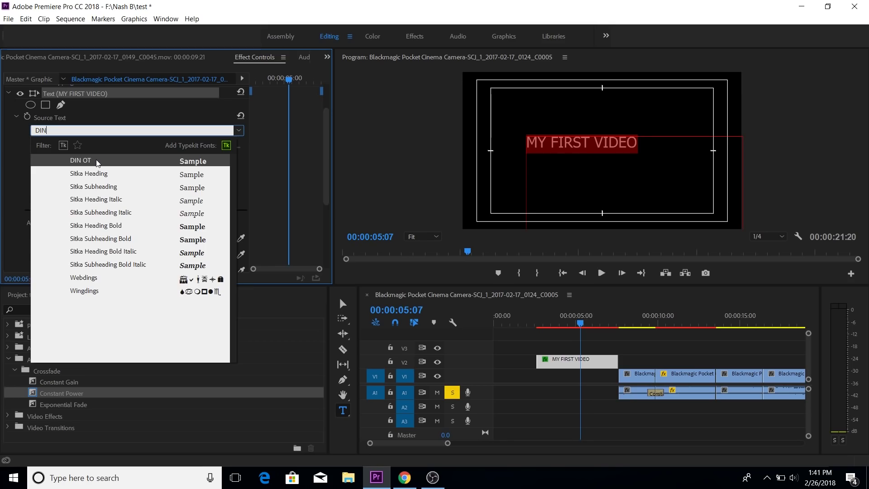
left_click(96, 161)
left_click(607, 151)
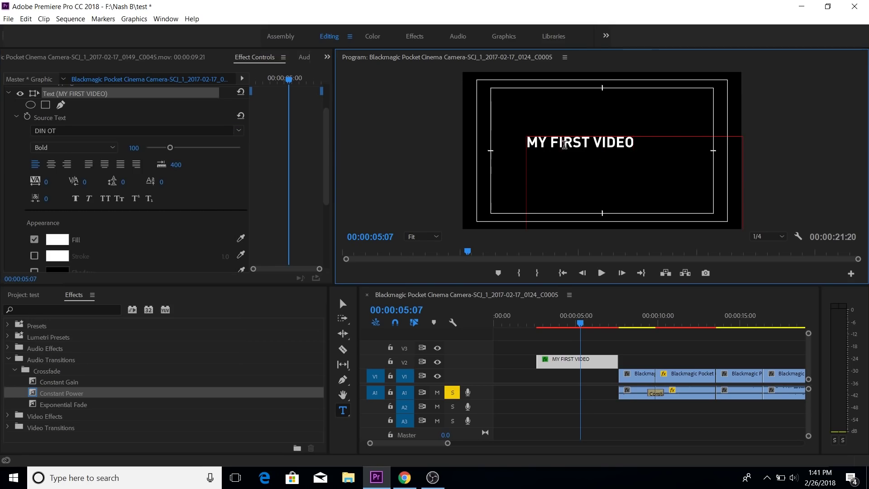
Select the whole title text, enlarge its font size slightly, and view the title without its selection outline.
key("ctrl+a")
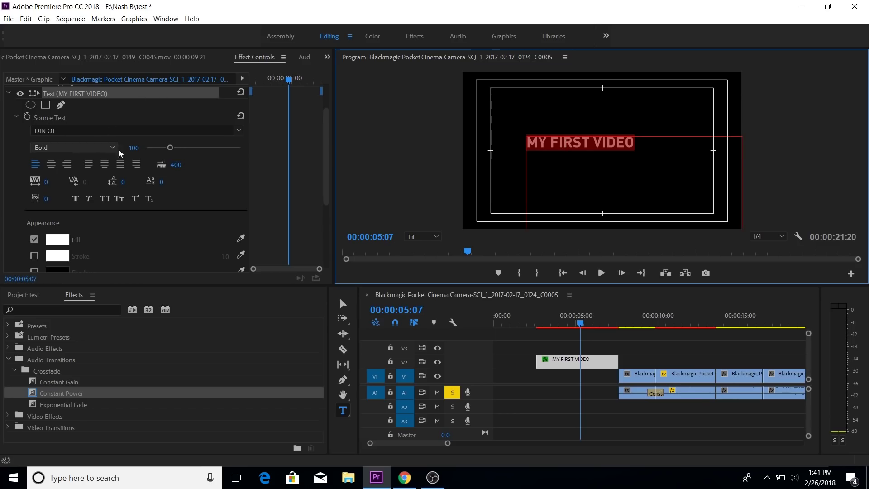
left_click_drag(170, 148, 175, 149)
left_click_drag(579, 322, 571, 323)
left_click(584, 344)
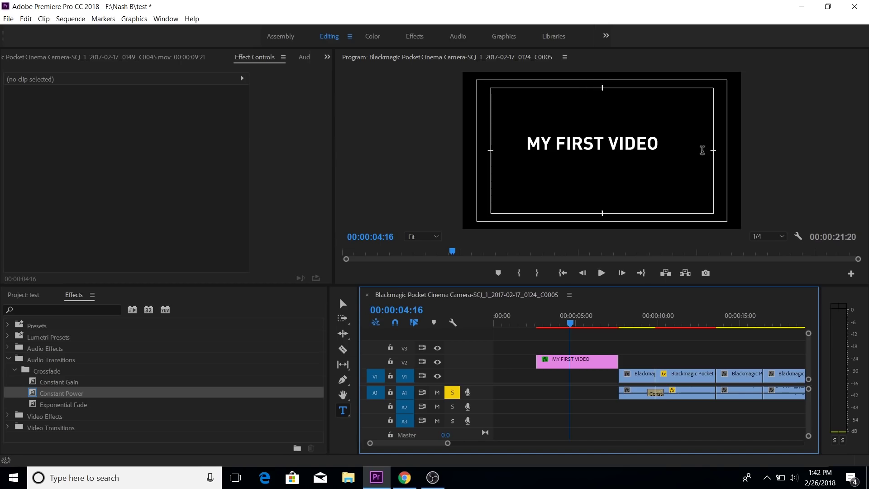
Hide the safe margins in the program monitor to view the title on its own, and turn them back on.
left_click(798, 237)
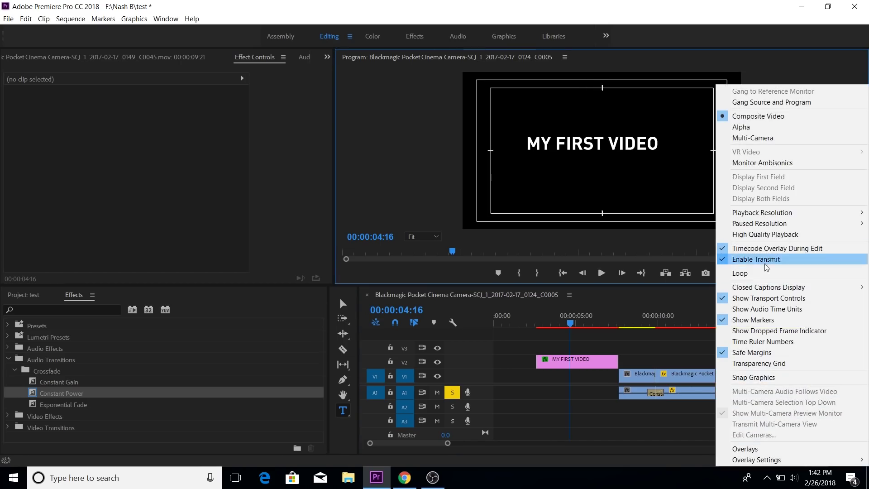
left_click(737, 353)
left_click_drag(586, 314, 575, 318)
left_click(575, 361)
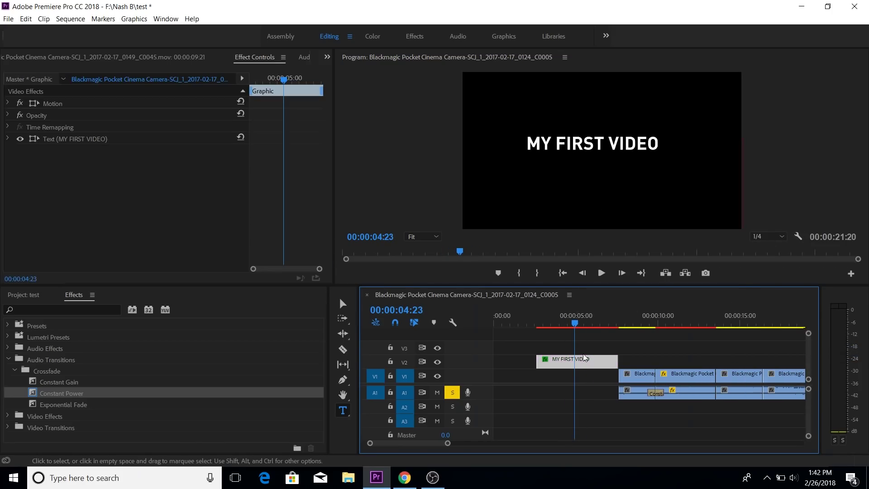
left_click(798, 237)
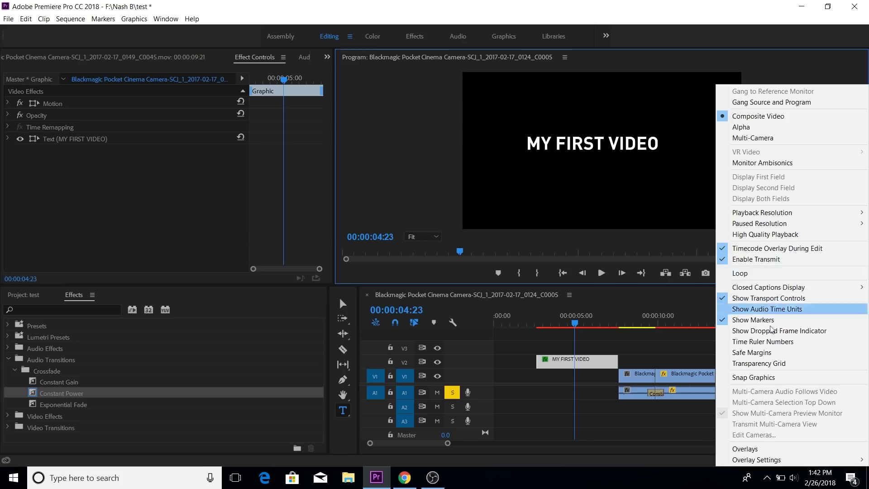
left_click(754, 352)
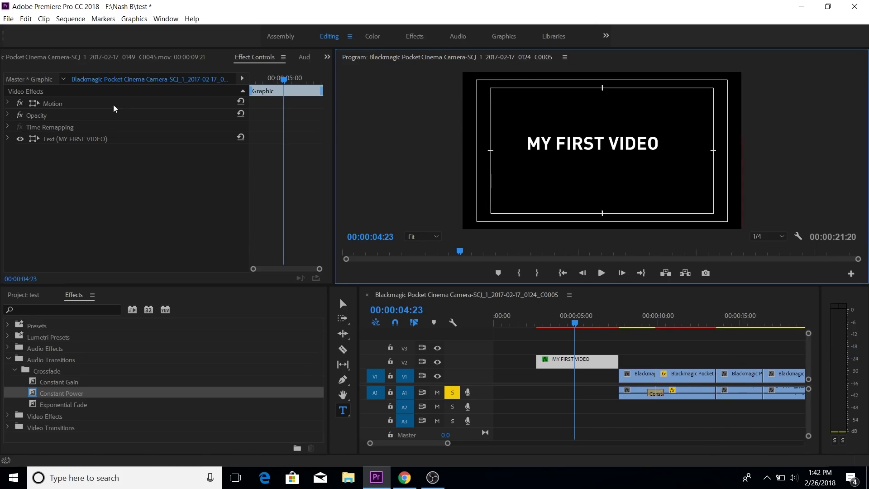
Center the title using the safe margins by setting its Motion position to 1221, 806, and hide the margins.
left_click(8, 104)
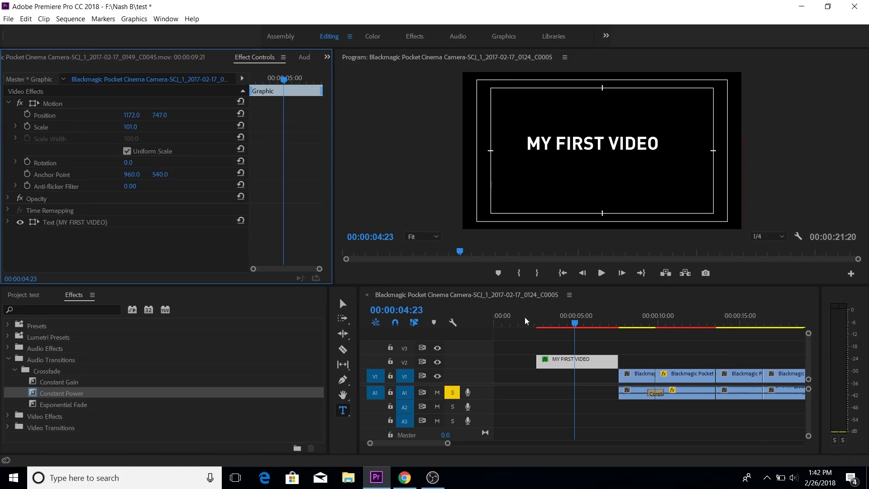
left_click(589, 367)
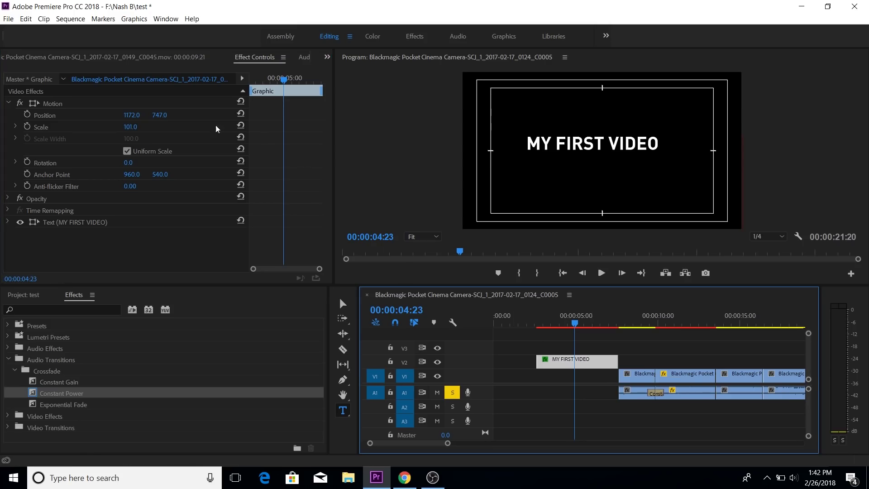
left_click_drag(163, 120, 189, 120)
left_click_drag(134, 116, 156, 116)
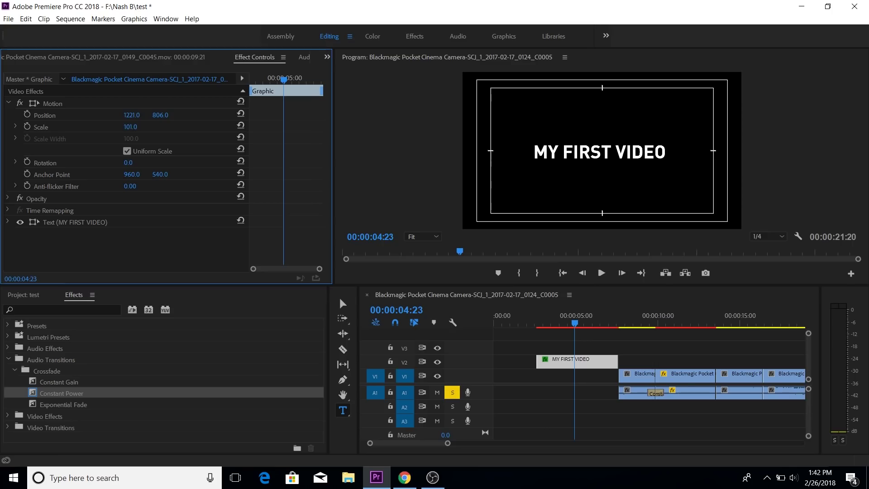
right_click(744, 273)
left_click(747, 351)
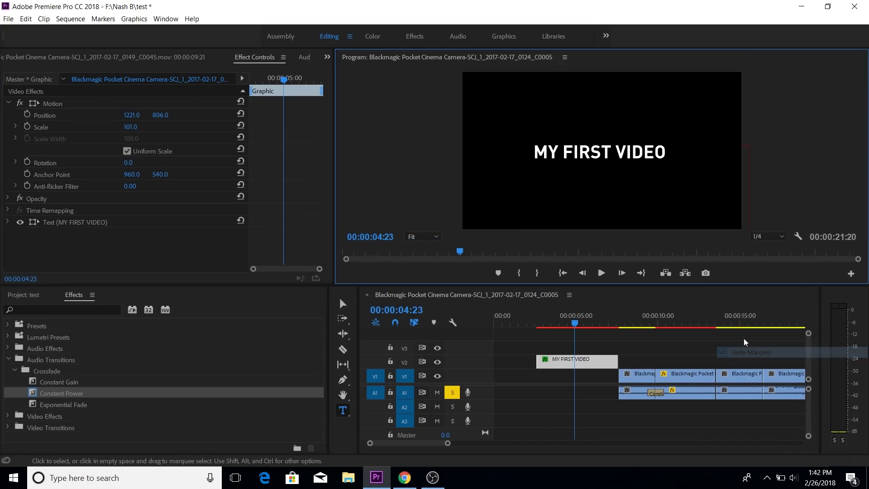
Cut the V2 title clip with the Razor tool at 00:00:04:07 and again about two seconds further on.
left_click_drag(577, 323, 564, 324)
left_click(343, 350)
left_click(565, 363)
left_click(599, 363)
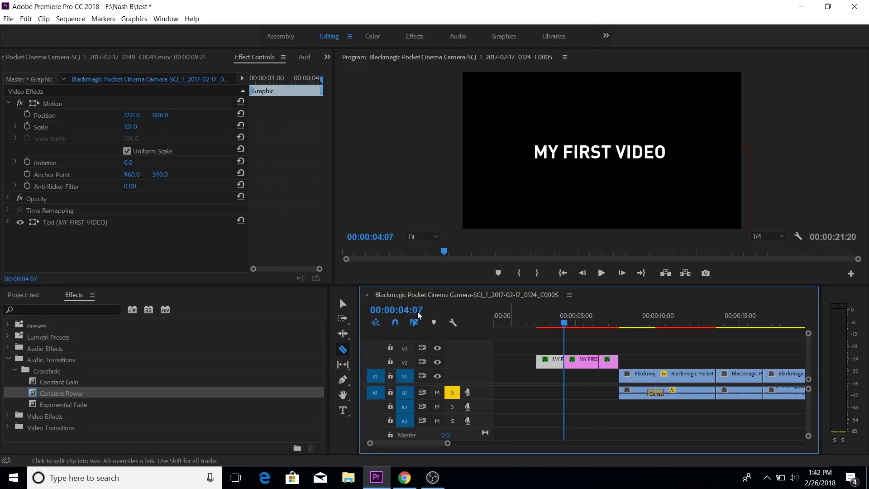
Delete the first title piece and move the middle piece over the last one to end where the first video clip starts.
key("v")
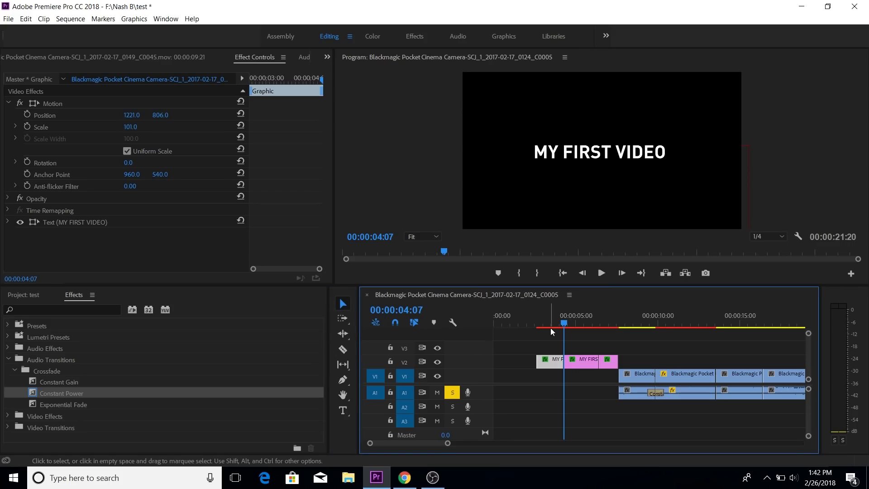
key("Delete")
left_click_drag(581, 361, 601, 360)
left_click_drag(592, 323, 595, 322)
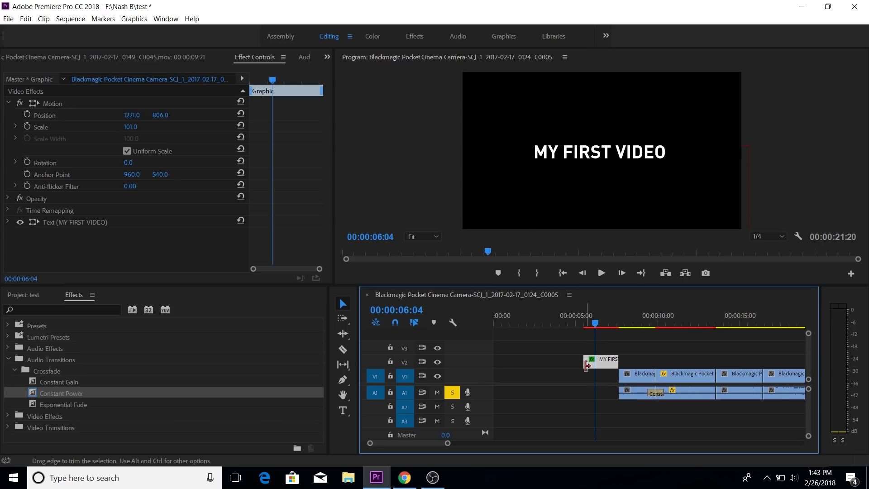
Trim the start of the title clip so it lasts about 1.4 seconds before the first video clip.
left_click(594, 320)
left_click_drag(596, 321, 639, 313)
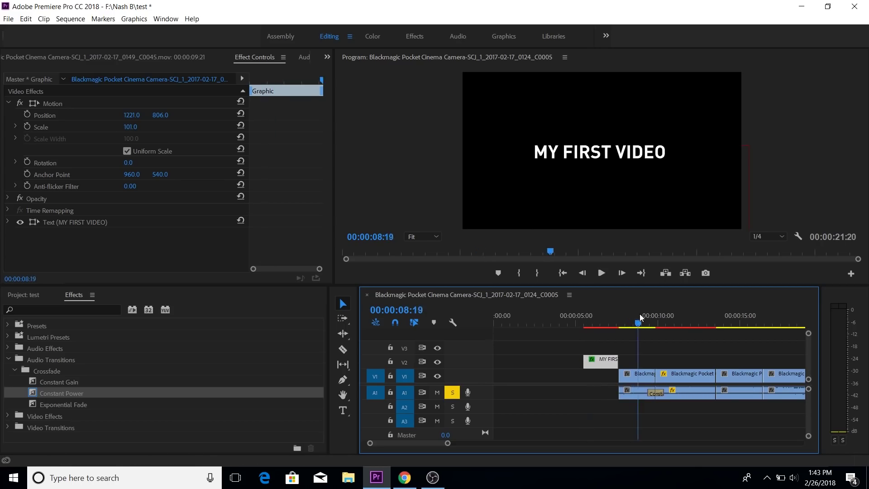
left_click(597, 319)
left_click_drag(584, 364, 619, 376)
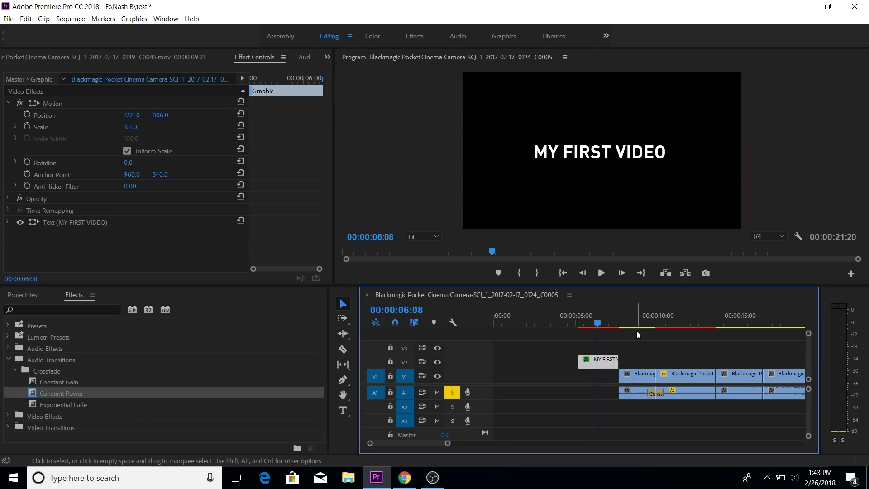
left_click_drag(600, 324, 590, 324)
left_click_drag(580, 361, 598, 359)
left_click(599, 316)
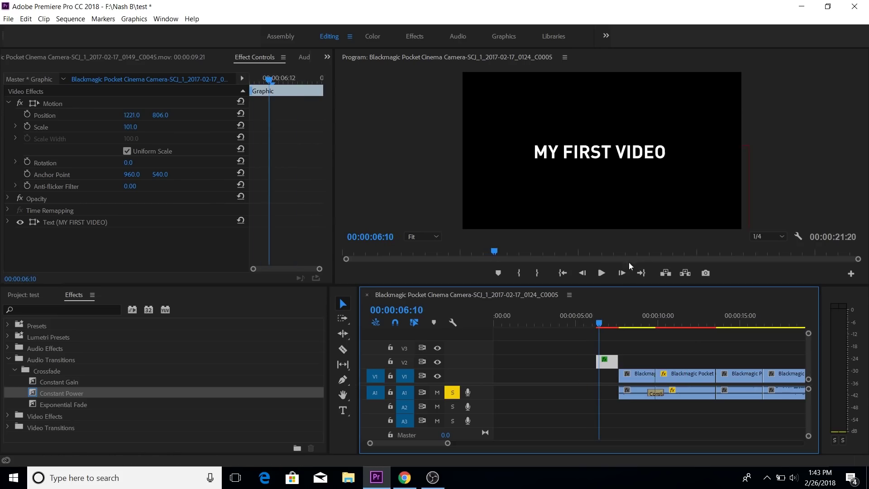
Play the sequence from the title into the footage and mute audio track A1.
left_click(604, 274)
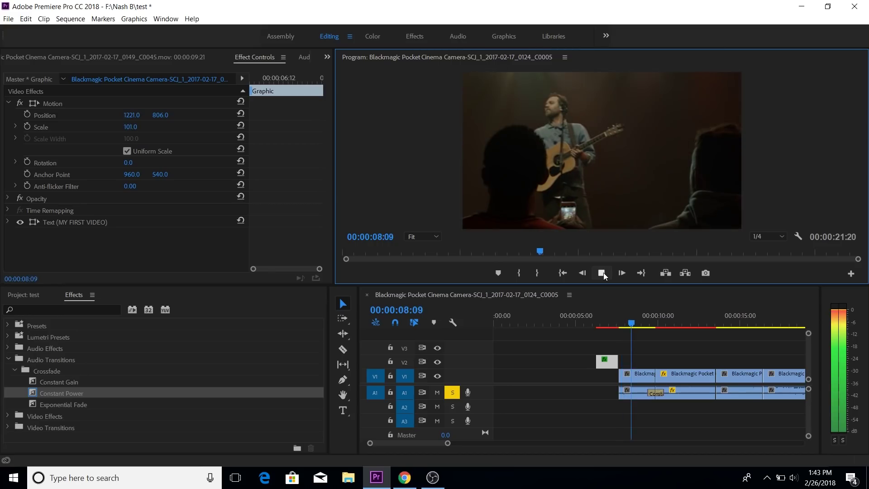
left_click(603, 272)
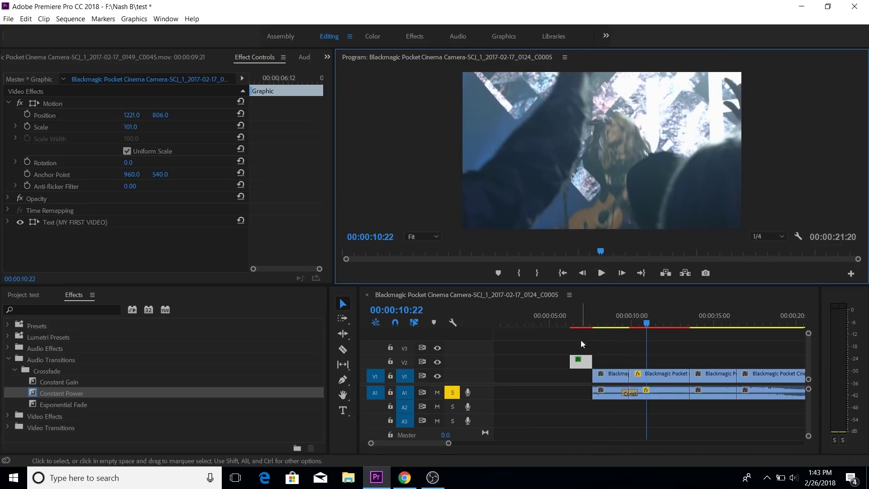
left_click_drag(589, 316, 579, 317)
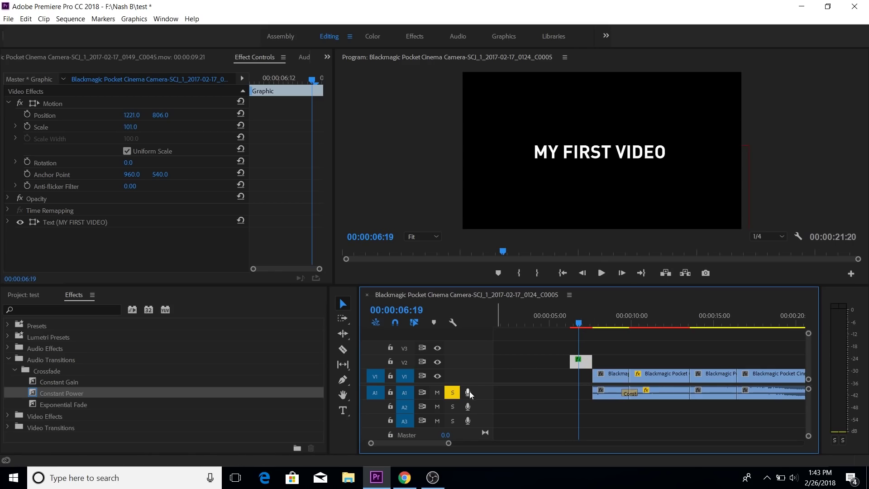
left_click(436, 392)
left_click_drag(574, 321, 574, 318)
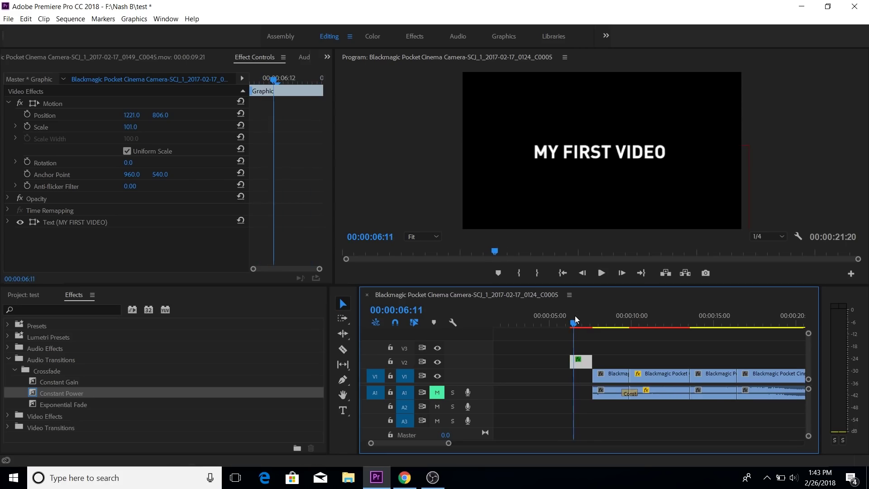
Add a Cross Dissolve from the Dissolve transitions to the start of the MY FIRST VIDEO title and shorten it to 9 frames.
key("equal")
key("equal")
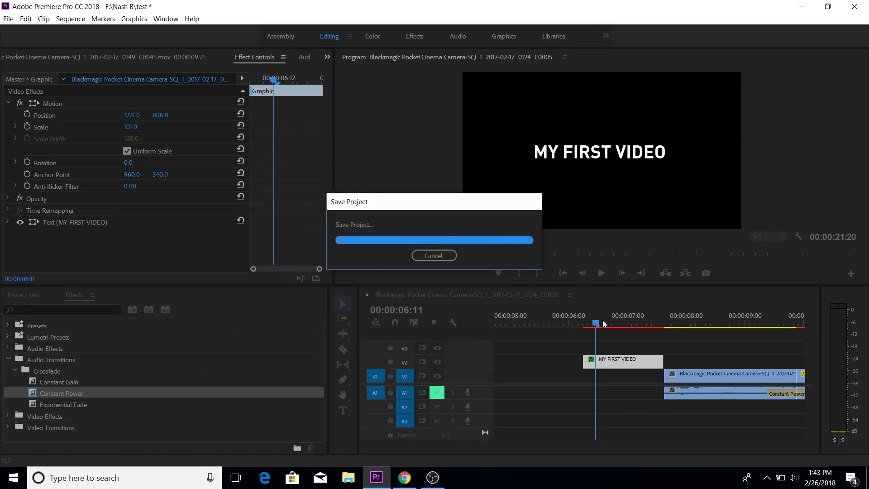
left_click_drag(602, 319, 605, 318)
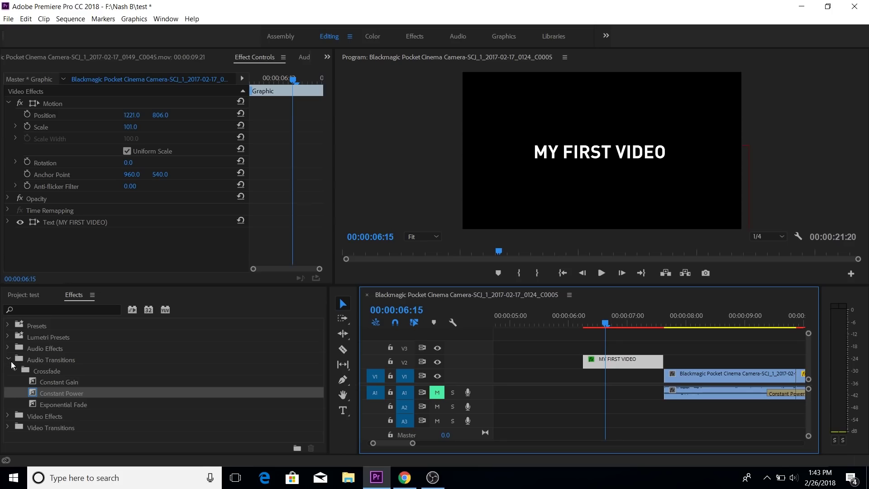
left_click(8, 360)
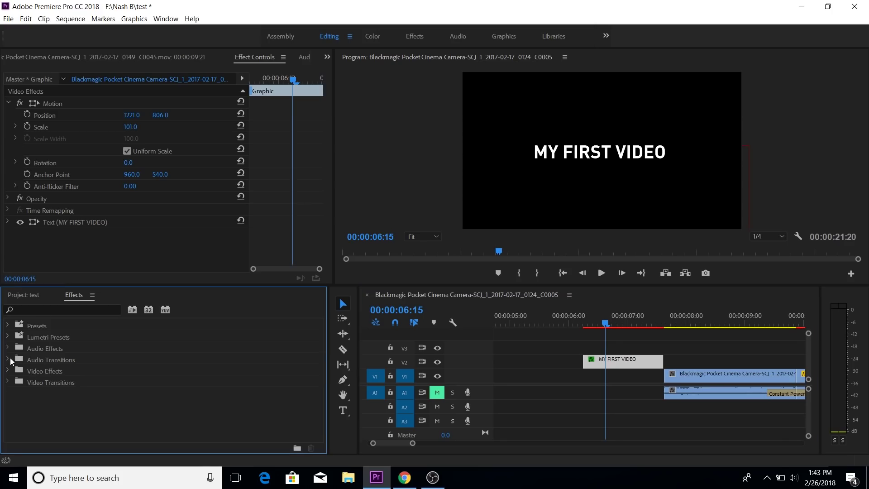
left_click(8, 383)
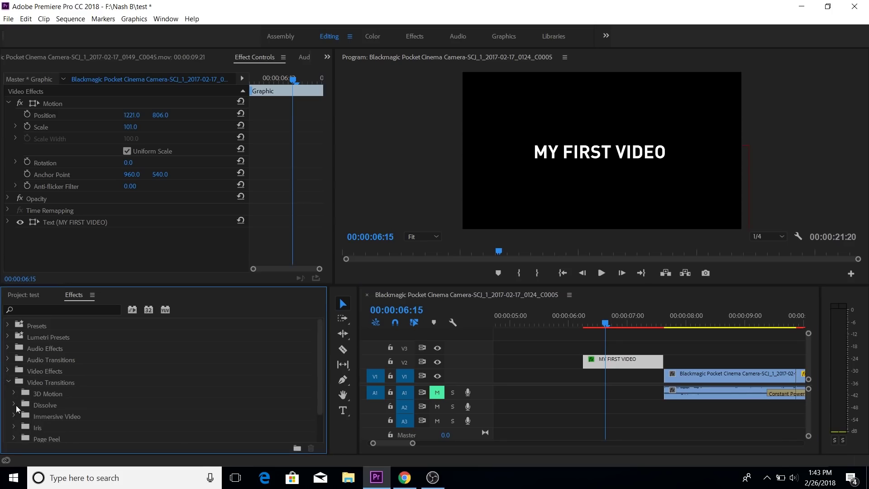
left_click(14, 406)
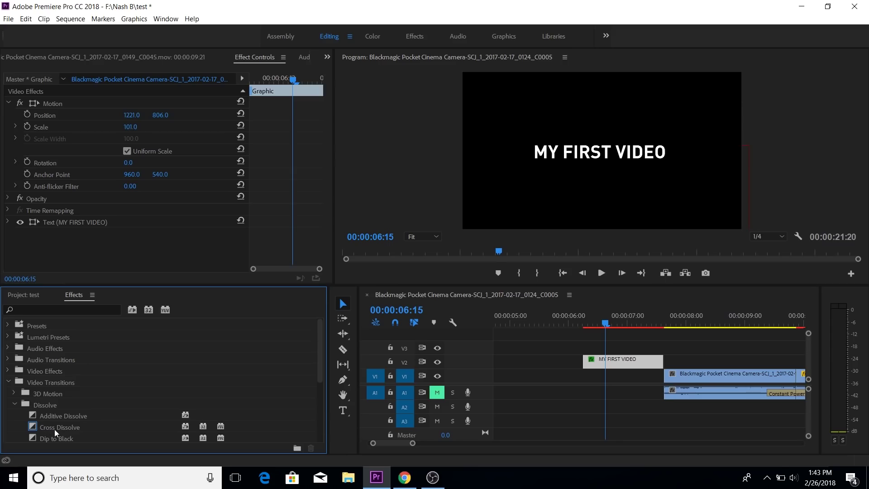
left_click_drag(56, 431, 55, 426)
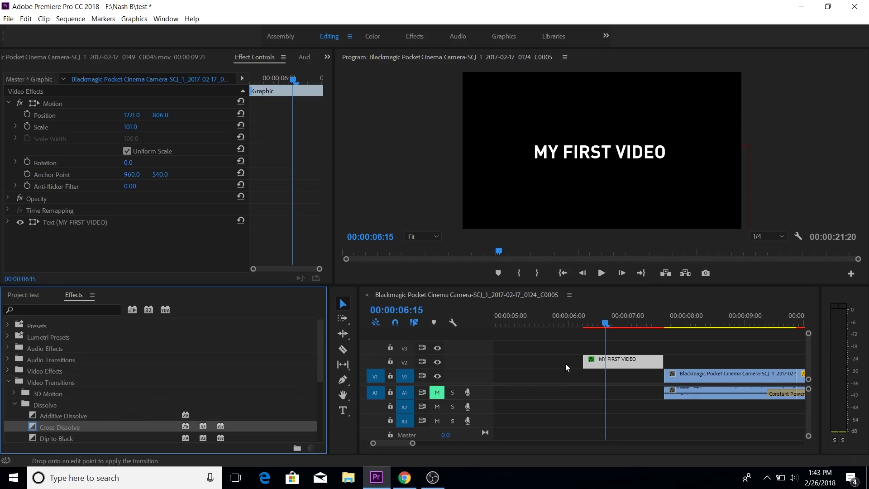
left_click_drag(566, 363, 589, 362)
left_click_drag(642, 365, 602, 374)
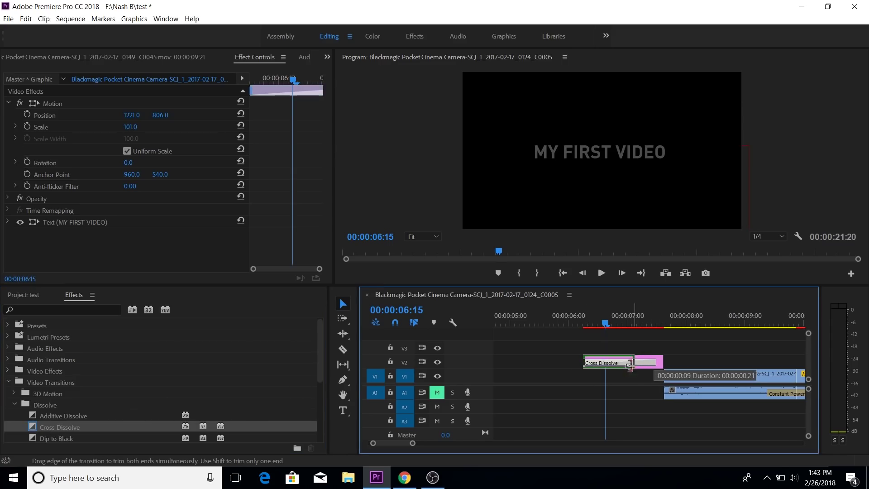
Play the sequence from the title's start at 00:00:06:06 to check the fade-in.
left_click_drag(589, 323, 583, 322)
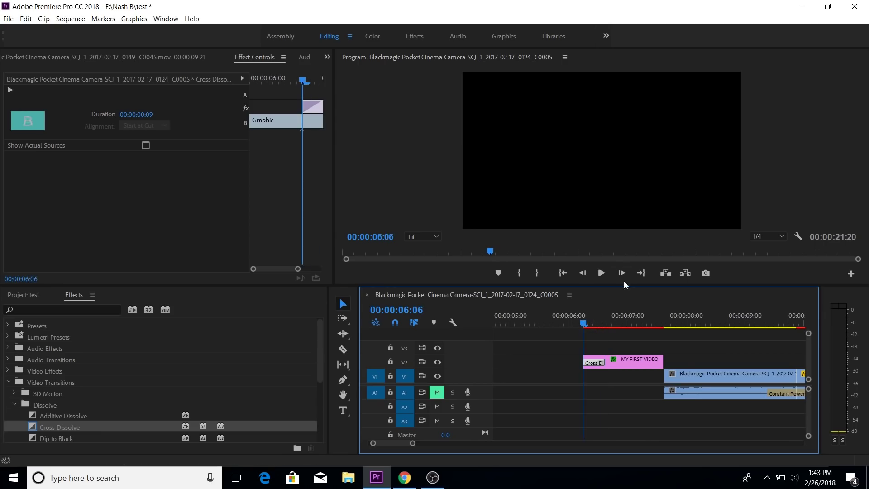
left_click(607, 273)
left_click(607, 274)
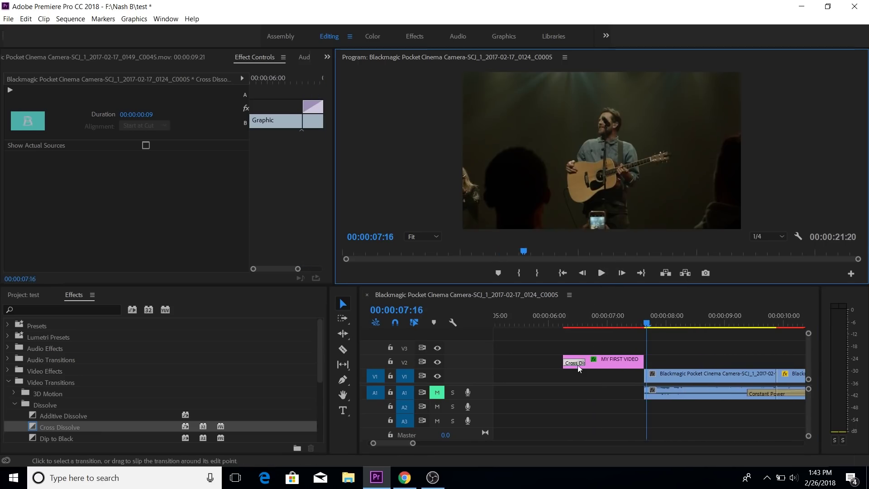
Delete the title's opening Cross Dissolve and apply the default transition there instead, shortened to 11 frames.
left_click(577, 363)
key("Delete")
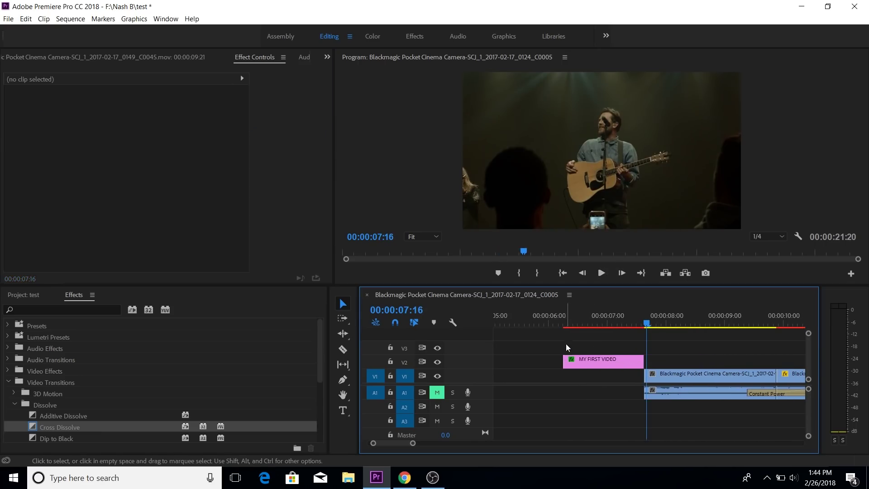
right_click(565, 361)
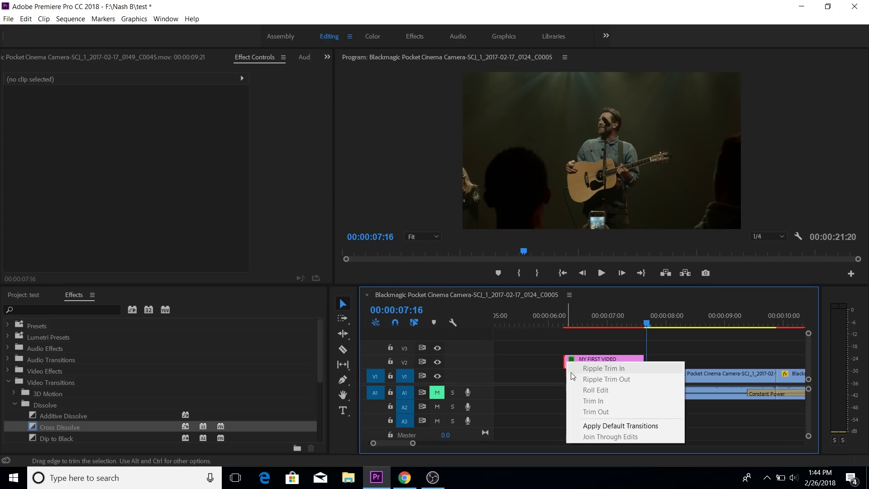
left_click(595, 429)
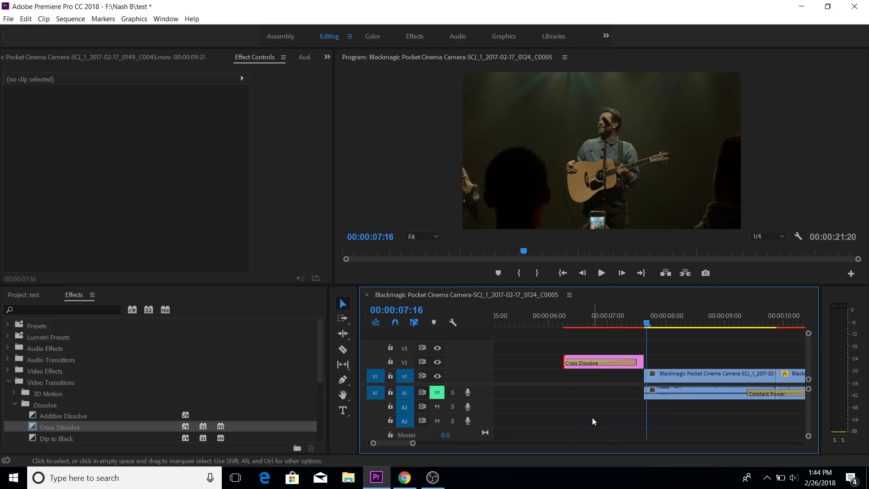
left_click_drag(622, 363, 591, 362)
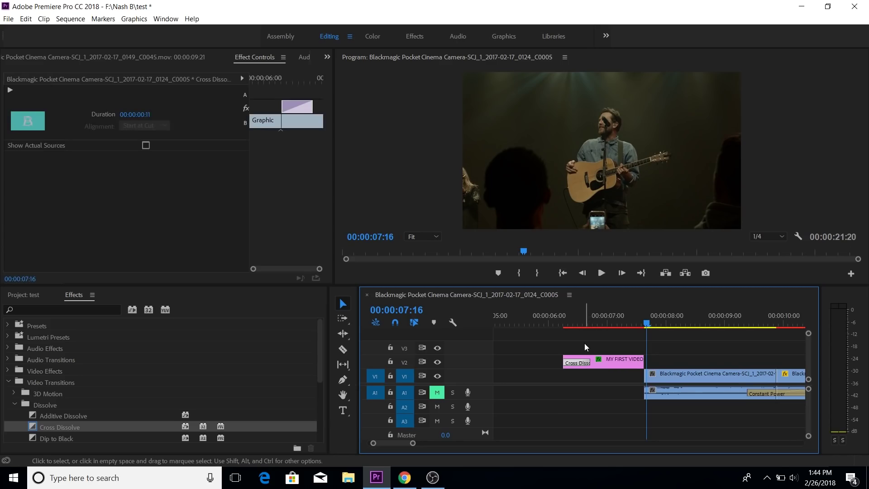
Play the sequence from just before the title clip into the first video clip.
left_click(567, 310)
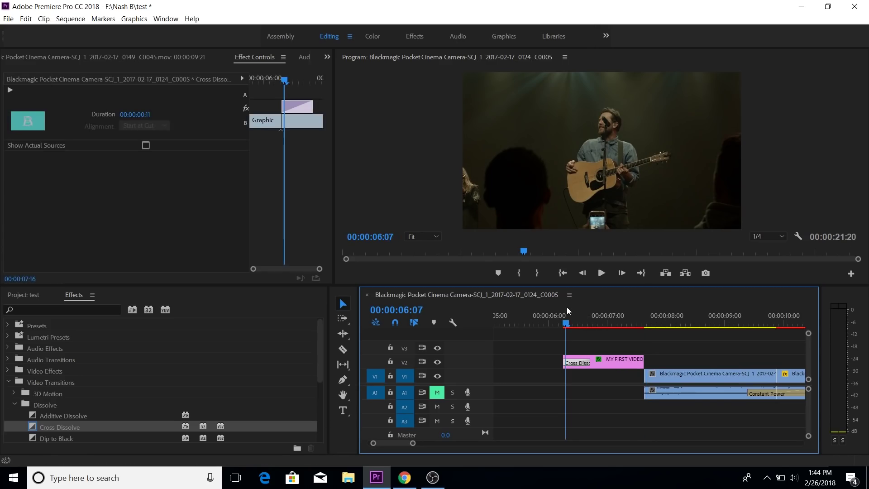
key("Left")
key("Left")
key("Left")
key("Left")
left_click(604, 275)
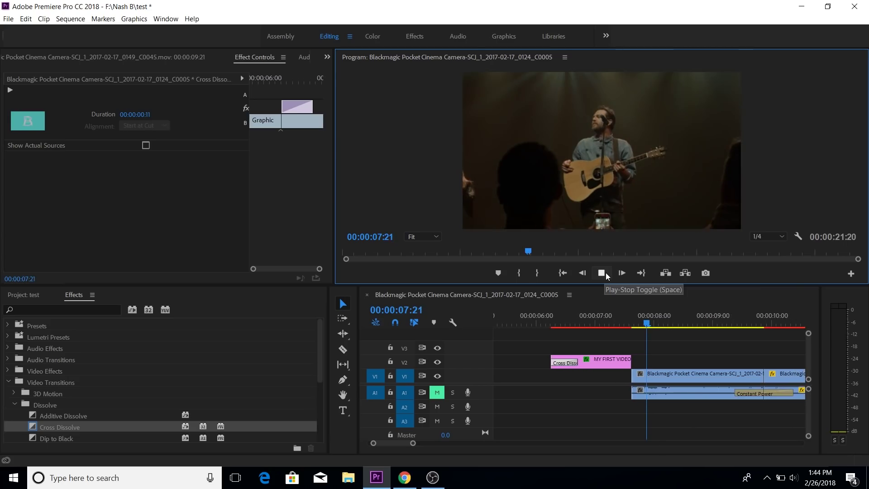
left_click(605, 273)
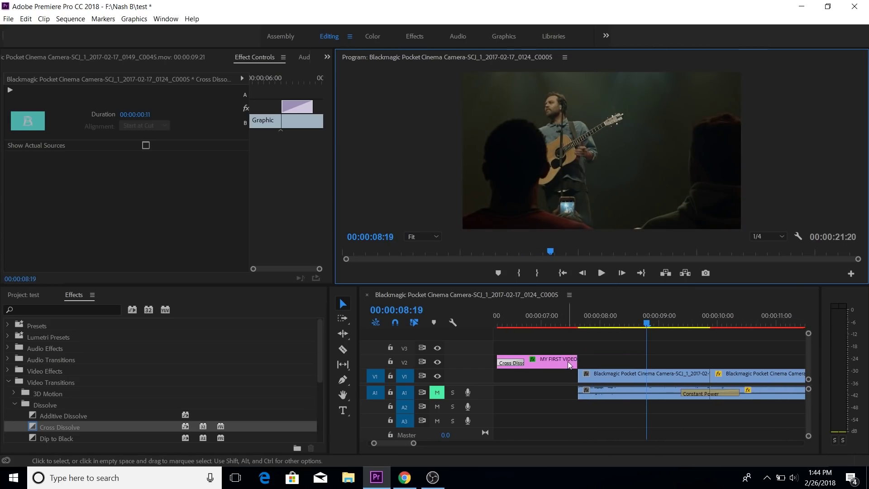
Move the title clip about 0.3 seconds earlier, leaving a gap before the first video clip.
left_click(550, 317)
left_click_drag(560, 364, 539, 363)
scroll(536, 362, "up", 1)
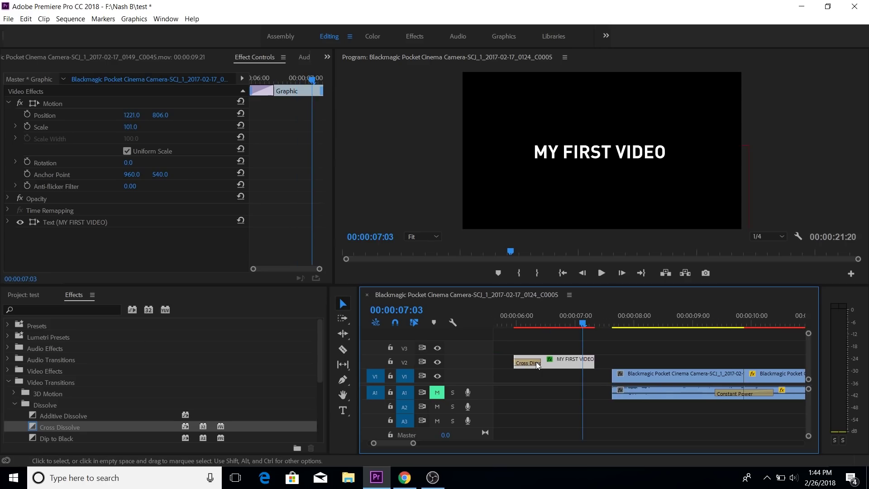
Apply the default transitions to the start of the first video clip, shortening the Cross Dissolve to 8 frames and the Constant Power to 9.
right_click(614, 376)
left_click(611, 419)
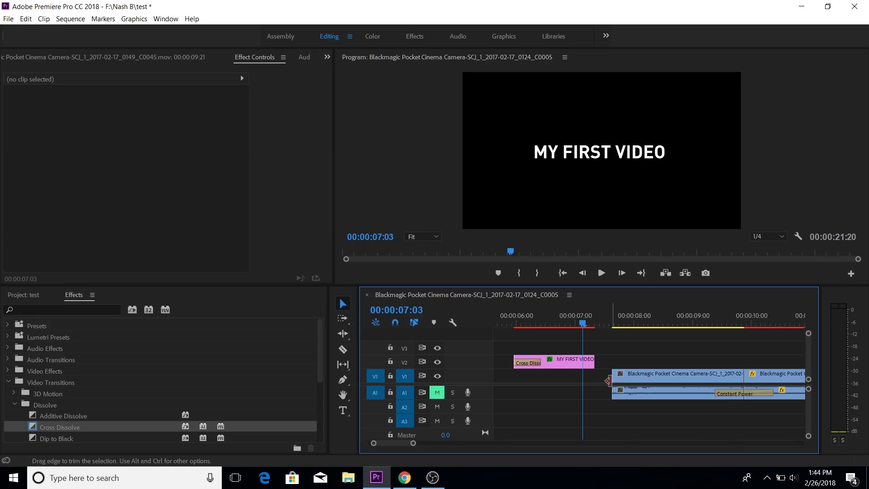
right_click(609, 375)
left_click(639, 441)
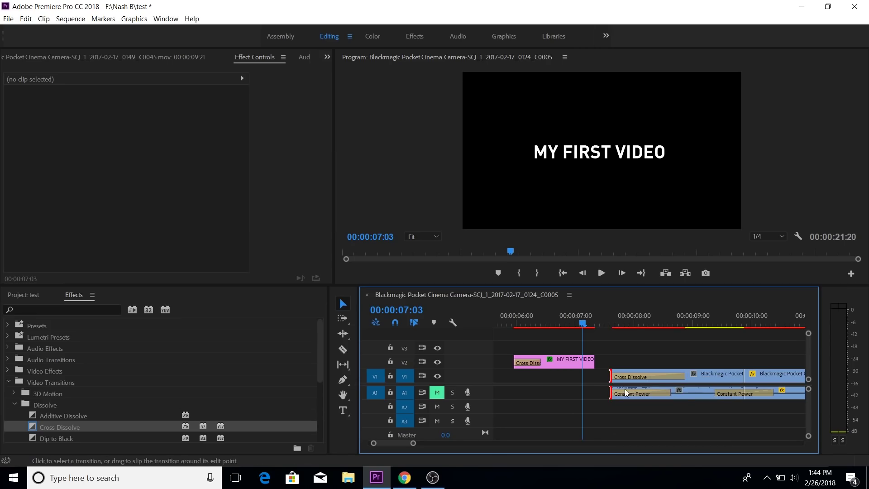
left_click_drag(684, 379, 631, 393)
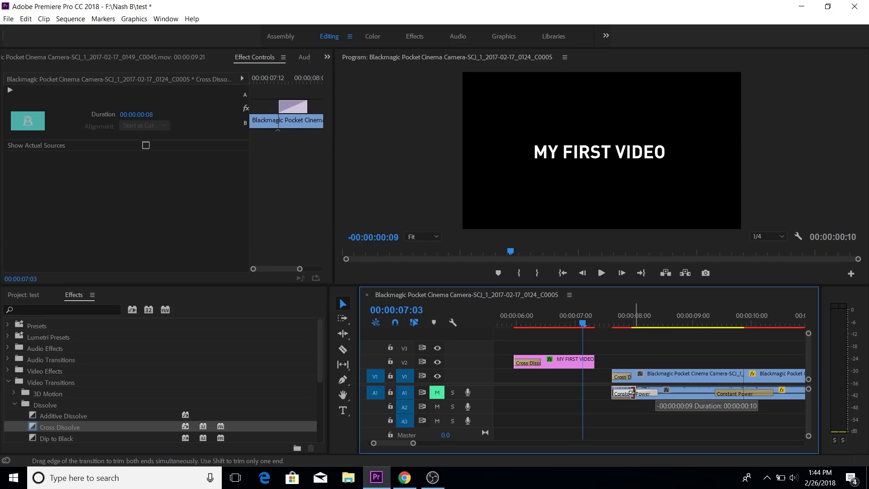
Extend the title's end to the first video clip and apply a default Cross Dissolve there, shortened to 10 frames.
left_click_drag(598, 365, 607, 365)
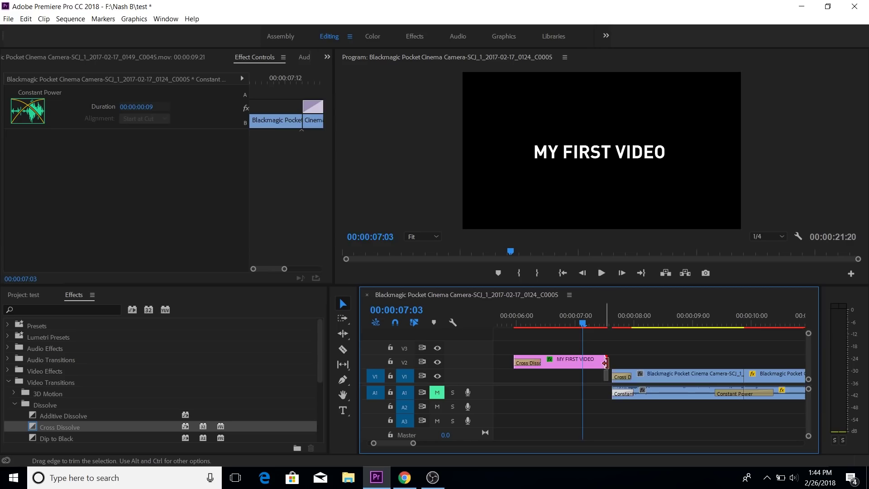
right_click(605, 362)
left_click(665, 426)
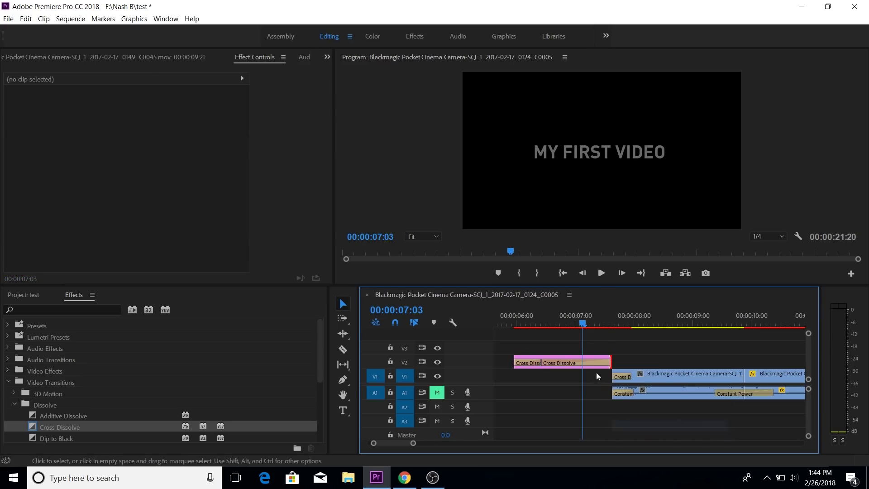
left_click_drag(545, 364, 591, 363)
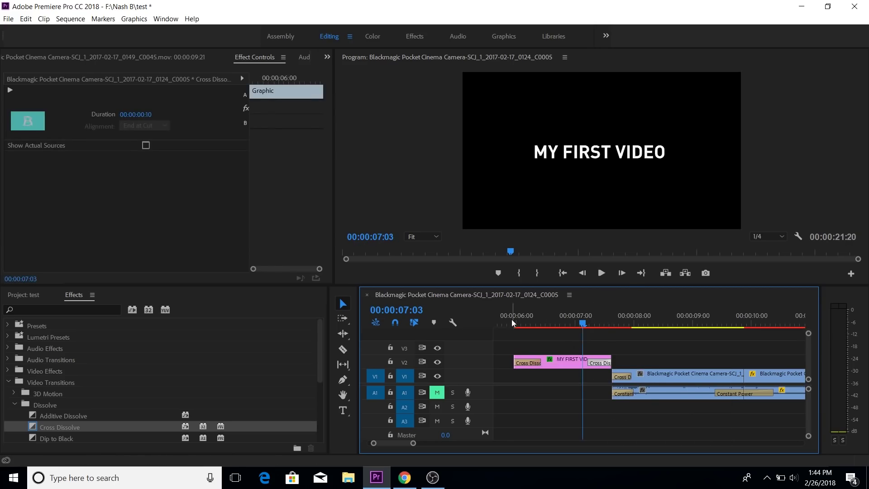
Play the sequence from the title's start into the first video clip and save the project.
left_click(513, 322)
left_click(600, 274)
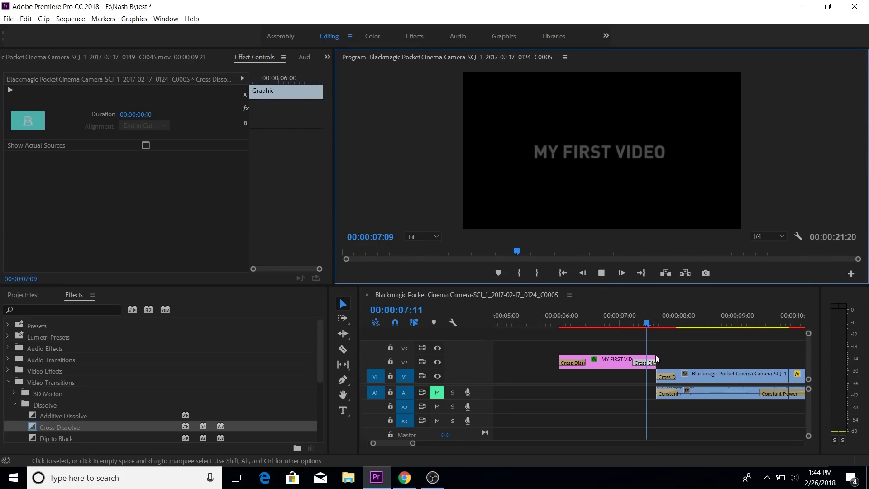
left_click_drag(632, 316, 597, 329)
scroll(595, 364, "up", 3)
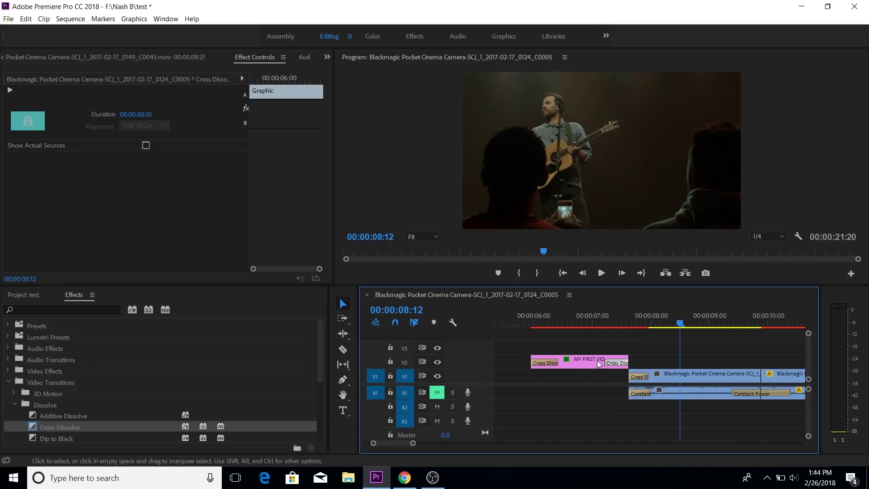
key("ctrl+s")
Scrub through the title's fade-out and into the first video clip to examine the transitions.
left_click(603, 316)
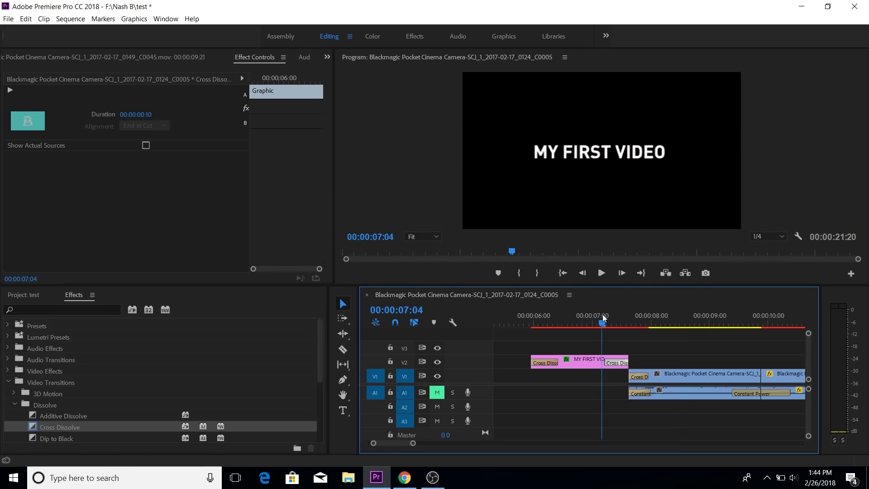
left_click(607, 317)
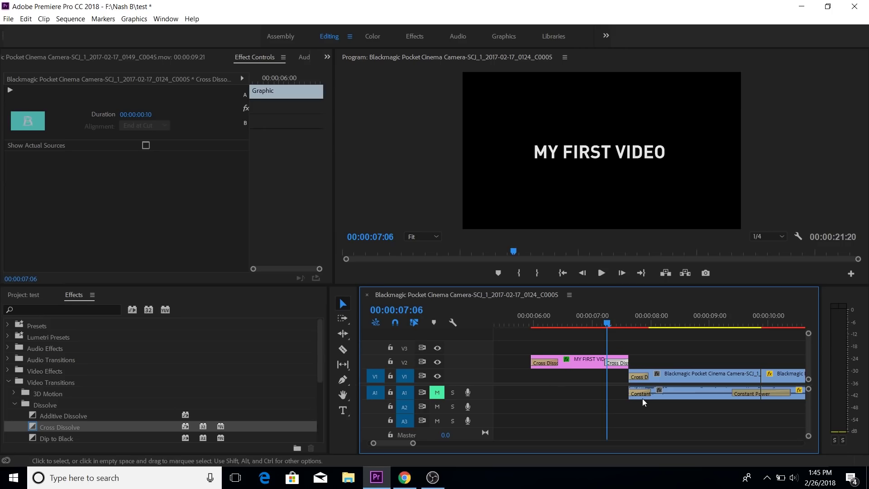
mouse_move(617, 311)
left_mouse_down()
mouse_move(626, 307)
mouse_move(619, 308)
left_mouse_up()
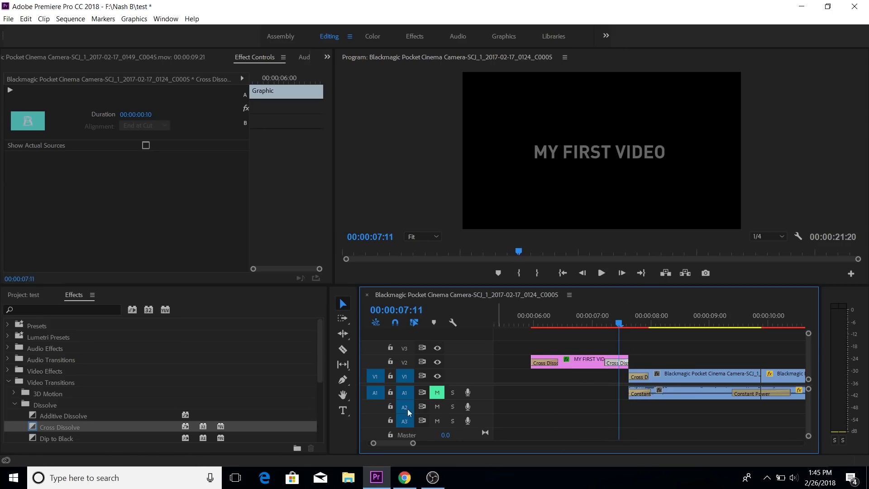
left_click_drag(586, 323, 659, 327)
Open the media import dialog for the project and browse to the OLU 8 (F:) drive.
left_click(24, 296)
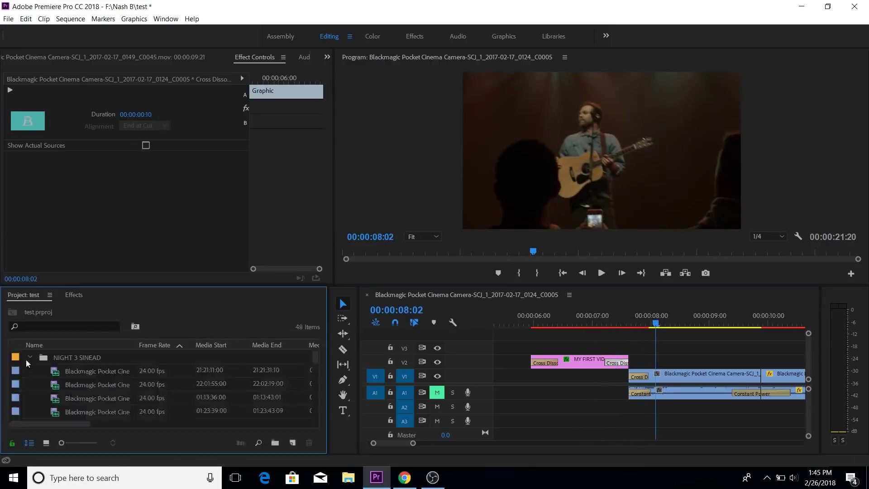
right_click(50, 405)
left_click(75, 389)
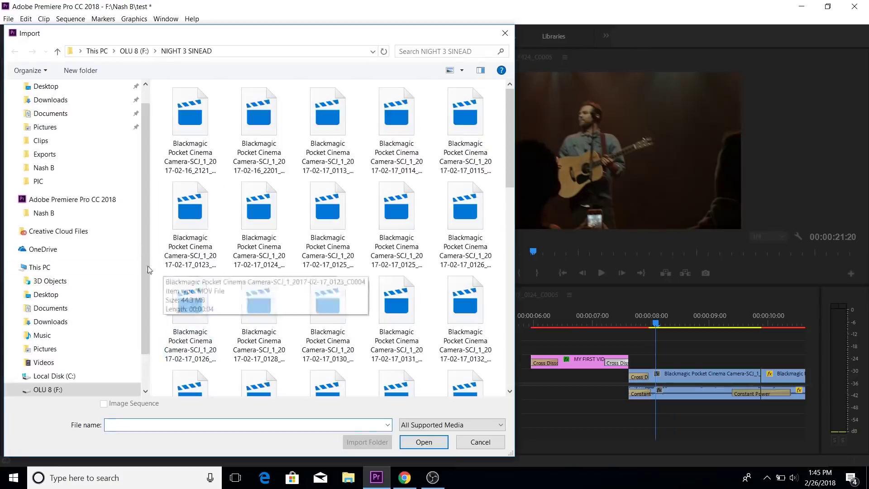
scroll(45, 283, "down", 1)
left_click(57, 337)
left_click(49, 363)
scroll(210, 291, "down", 10)
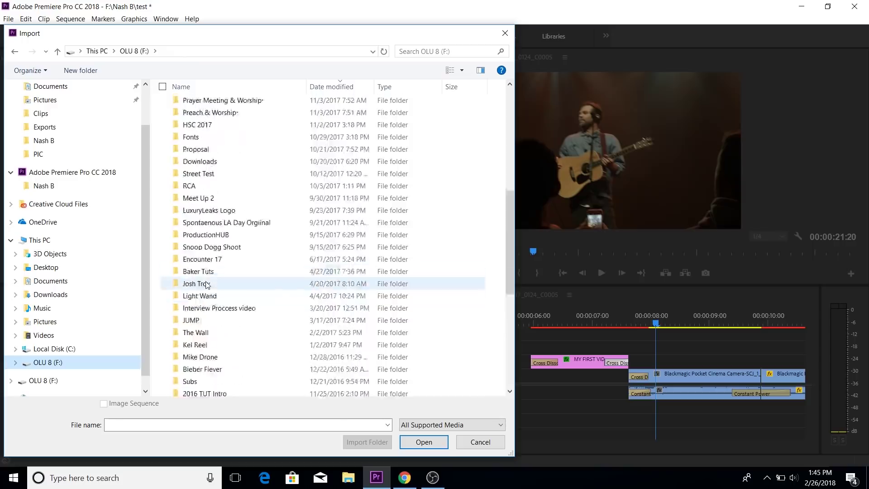
Look through the drive's Music folder for a song to import.
double_click(207, 254)
scroll(207, 224, "down", 10)
scroll(208, 223, "down", 10)
scroll(208, 224, "up", 5)
scroll(208, 224, "down", 10)
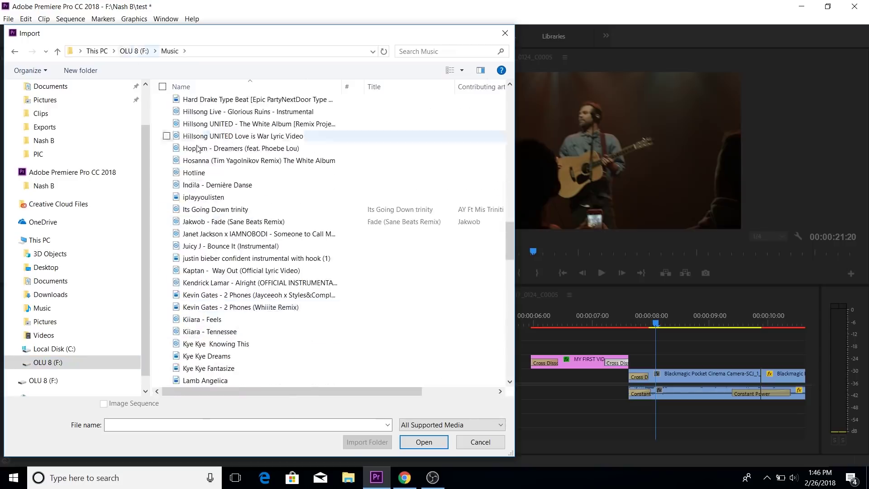
Search the OLU 8 (F:) drive for HILLSONG, import Hillsong Live - Glorious Ruins - Instrumental.mp3 and load it in the Source monitor.
left_click(134, 51)
scroll(215, 121, "up", 10)
left_click(446, 51)
type("HILLSONG")
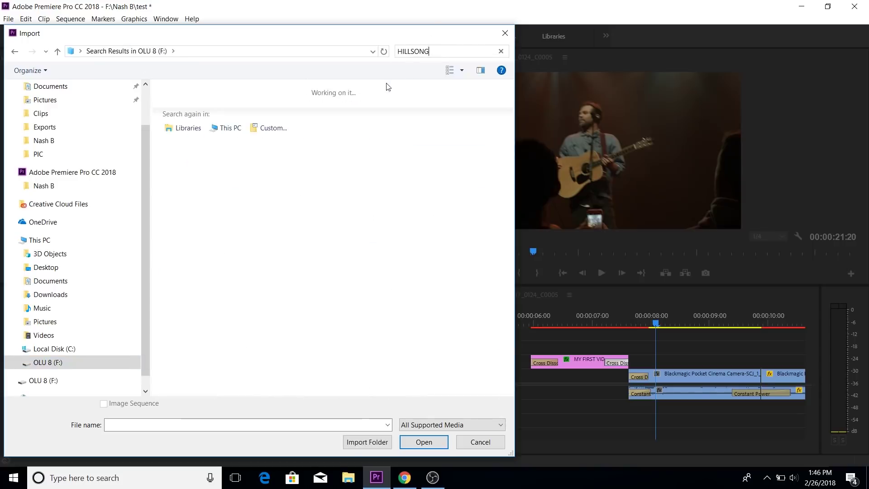
double_click(224, 118)
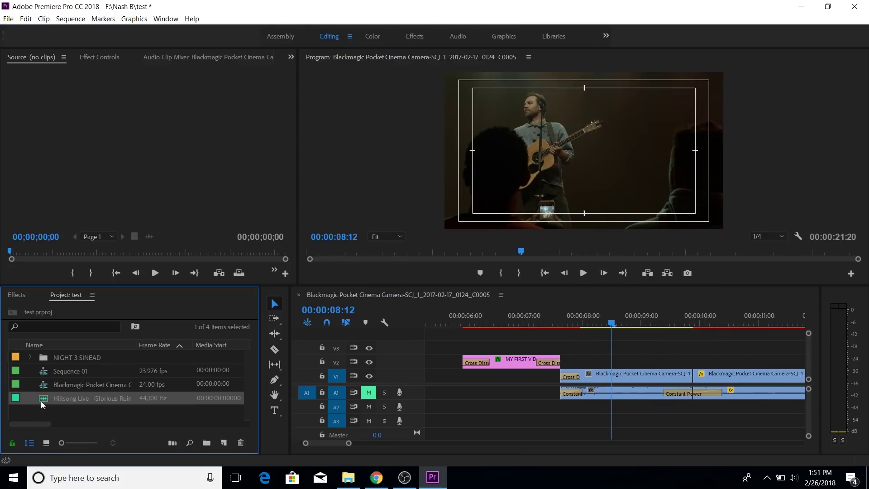
double_click(43, 400)
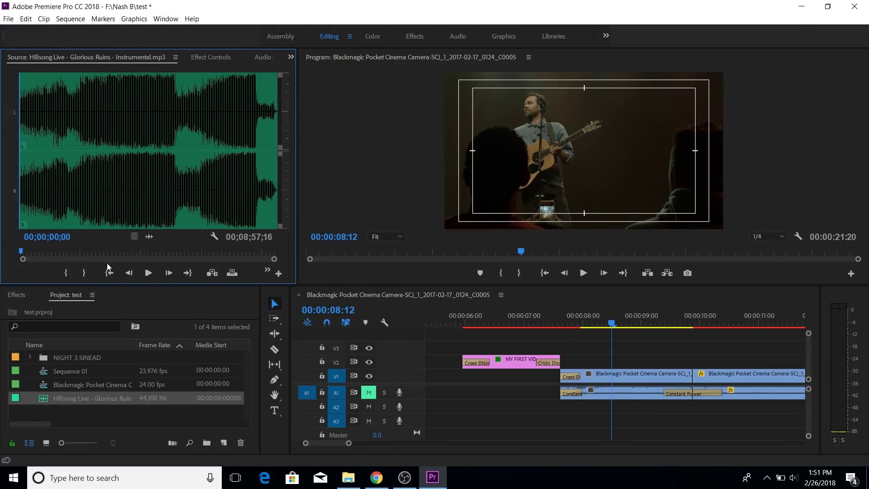
Mark the song from its start to 00;02;02;23 and place that section on track A2, starting at the title's start.
left_click(67, 274)
left_click_drag(21, 252, 77, 252)
left_click(89, 273)
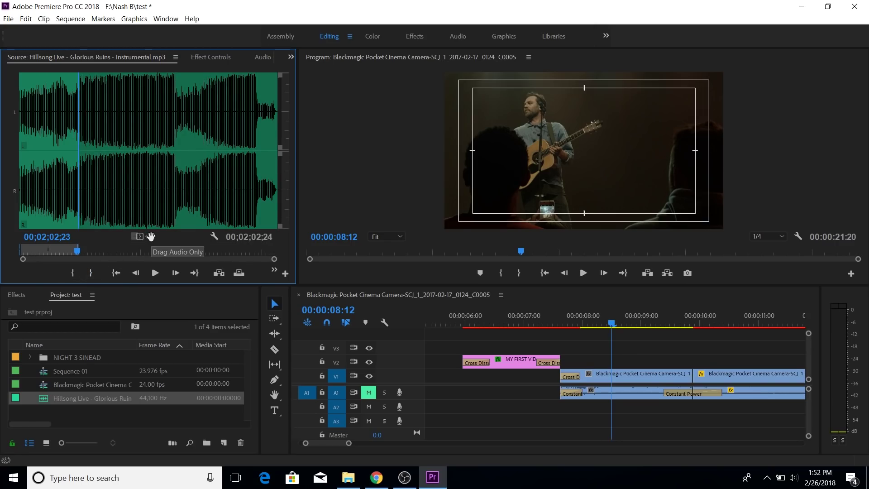
left_click_drag(148, 195, 217, 194)
left_click_drag(369, 360, 462, 407)
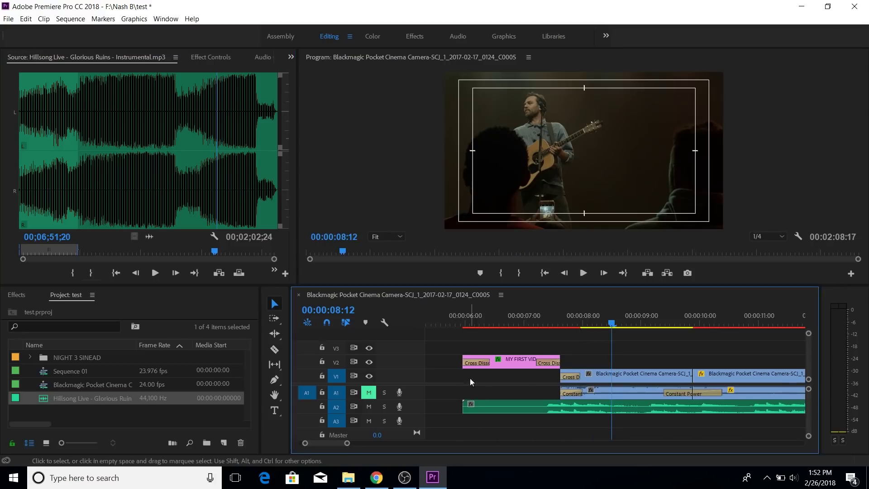
Play part of the sequence with the music and apply the default audio transition at the song's start on A2.
left_click(584, 273)
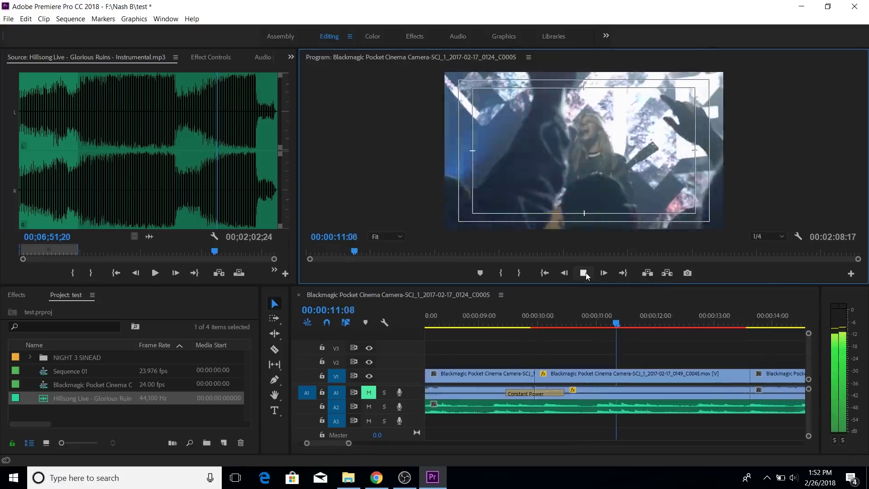
right_click(530, 406)
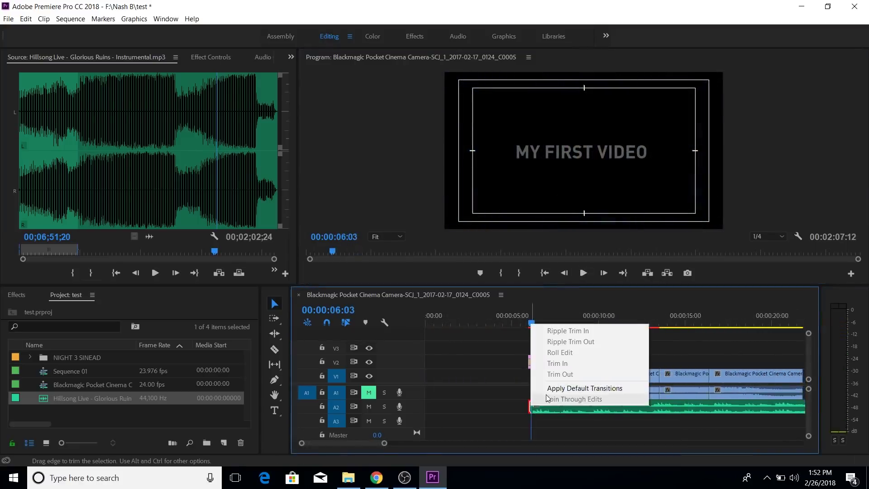
left_click(556, 391)
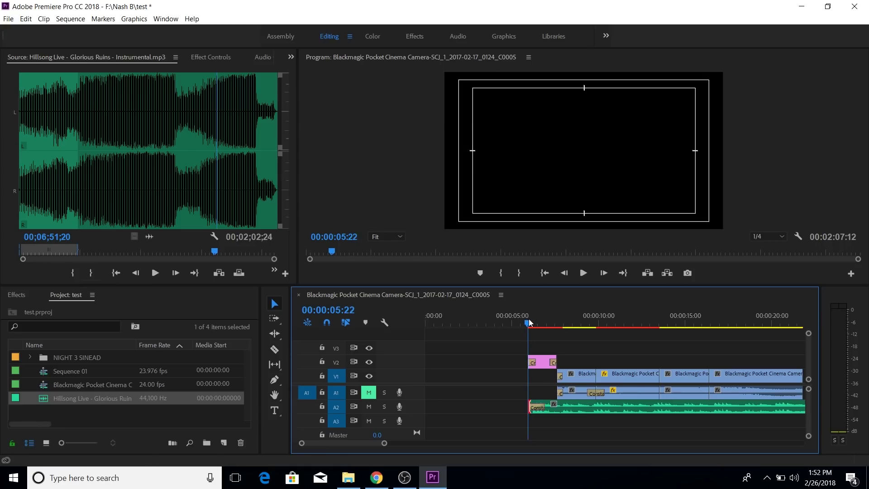
Play the sequence from the title into the final video clip to review the music, and return the playhead to the second clip.
left_click(582, 276)
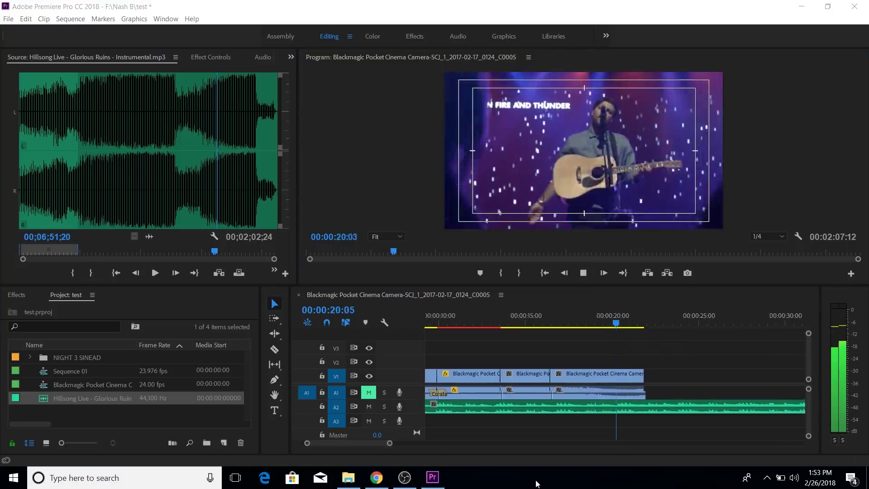
left_click(569, 346)
scroll(558, 354, "up", 4)
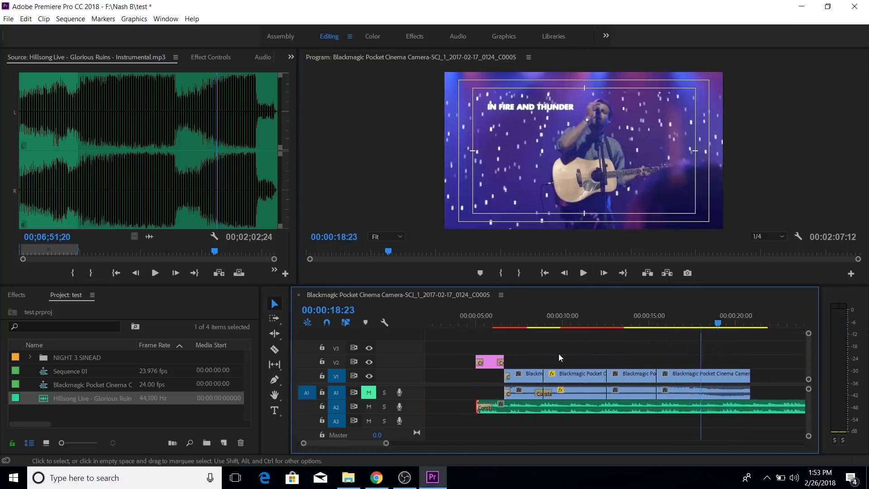
left_click_drag(659, 322, 608, 322)
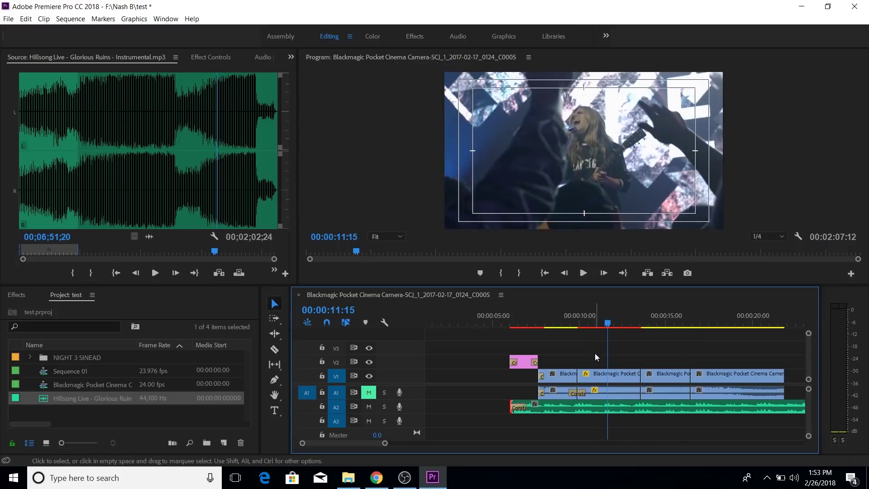
Apply the default transition between the first two video clips, delete the audio crossfade at that cut on A1, and save the project.
right_click(580, 375)
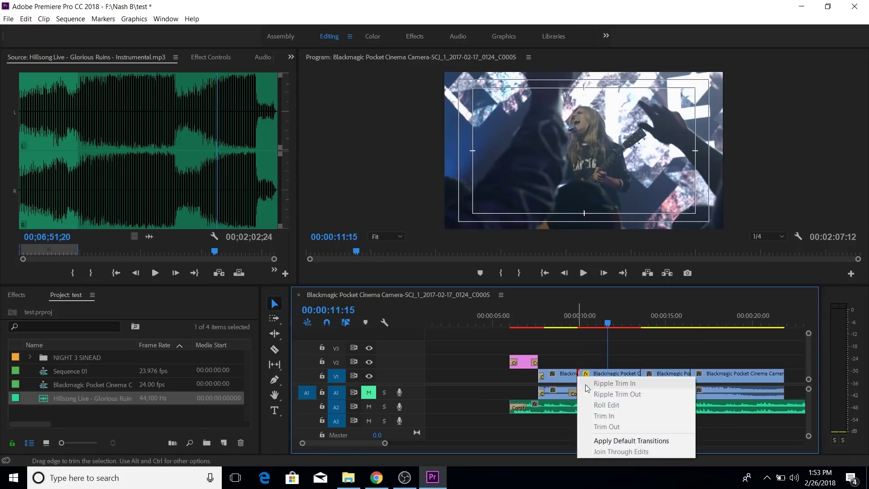
left_click(585, 441)
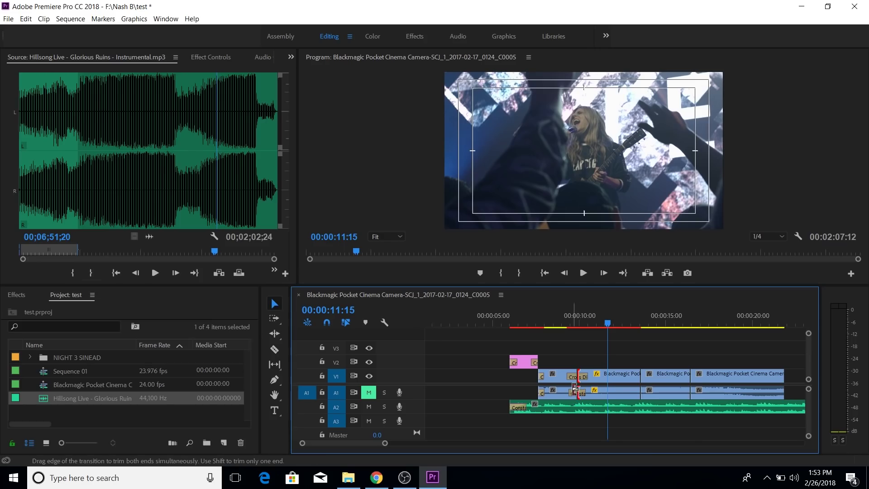
key("Delete")
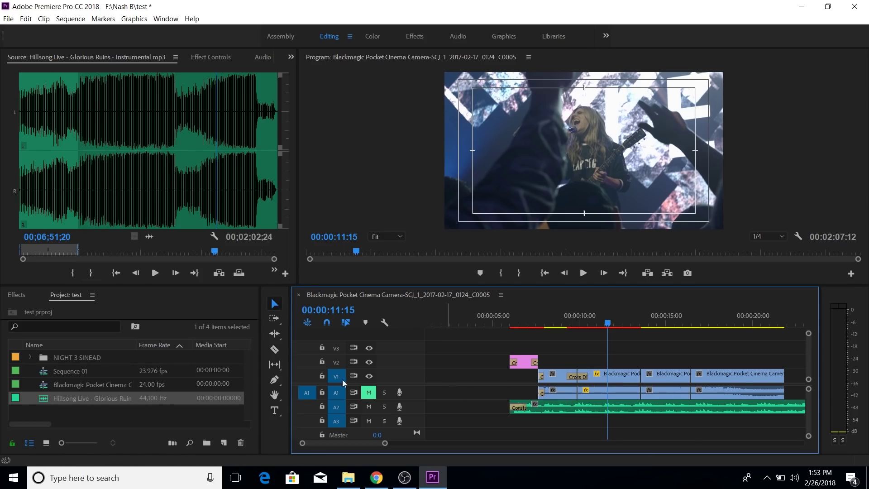
key("ctrl+s")
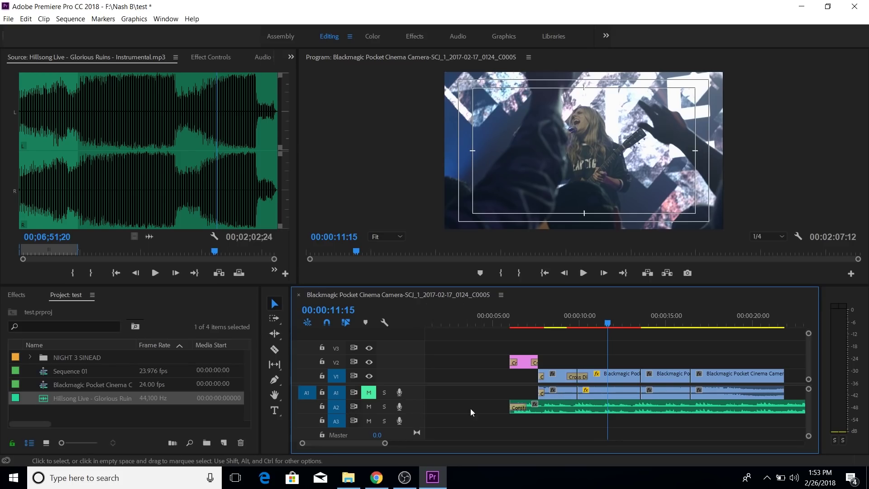
Play the sequence from the title's start to review the new cross dissolve and the background music.
left_click(508, 325)
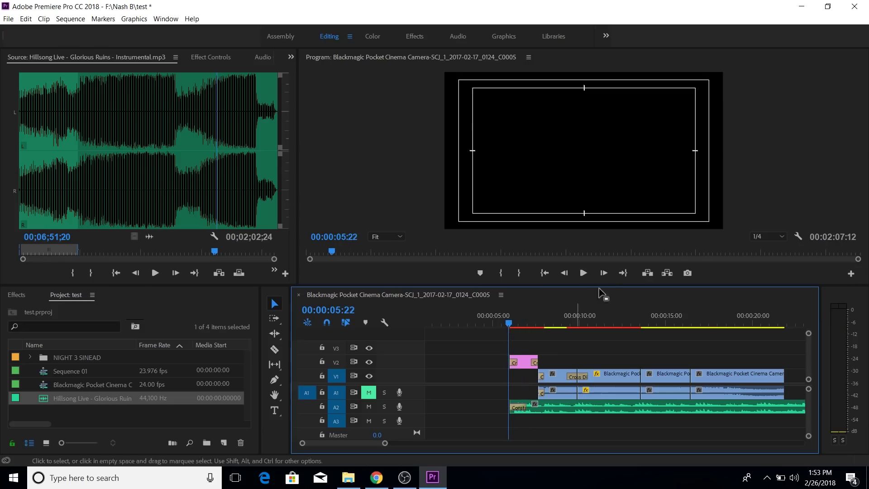
left_click(584, 273)
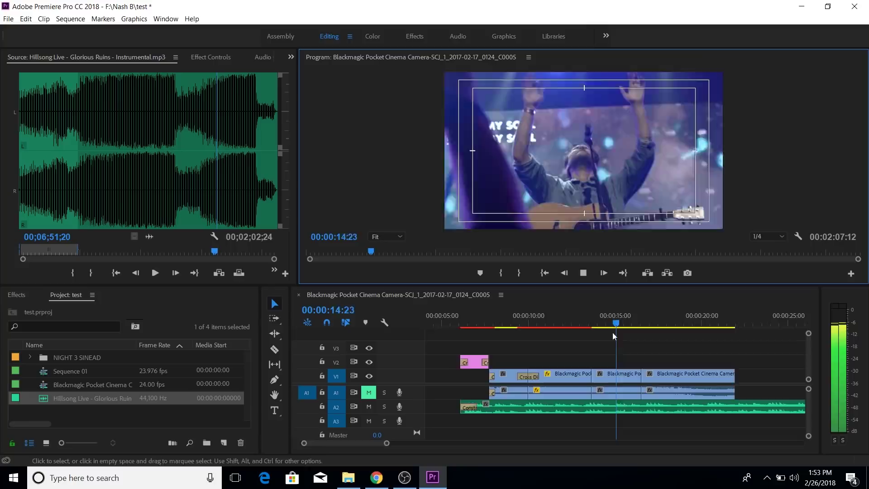
left_click(584, 273)
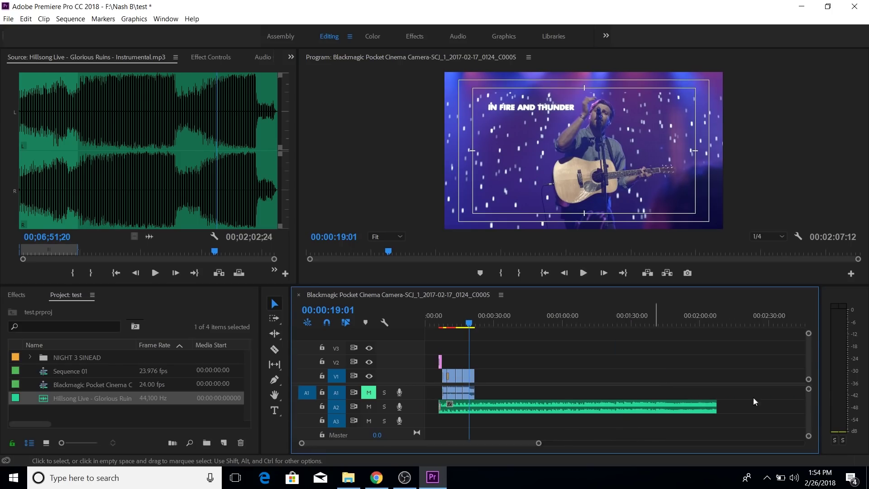
Trim the song on A2 to end with the last video clip and apply default transitions to the ends of both.
left_click_drag(710, 405, 474, 405)
left_click_drag(539, 443, 459, 451)
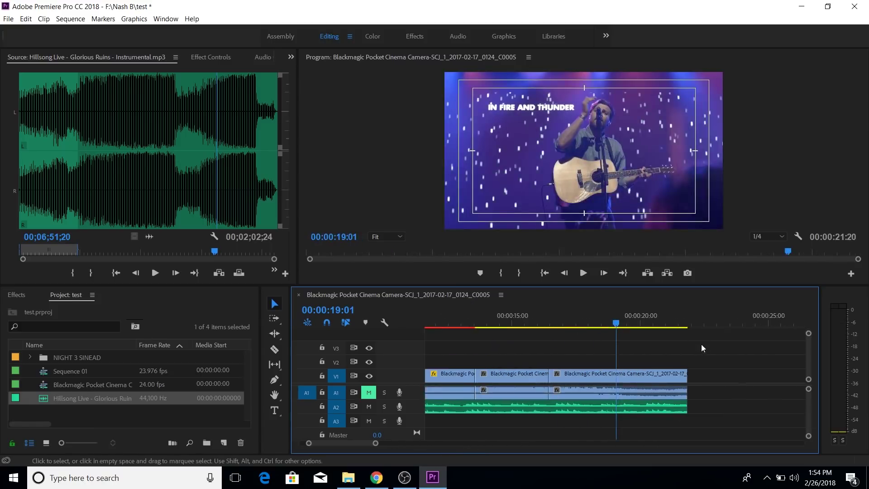
right_click(681, 369)
left_click(729, 435)
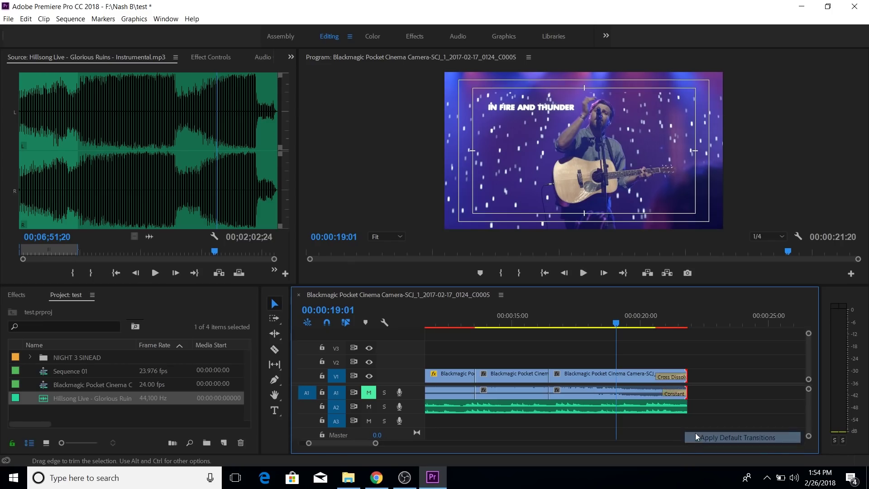
right_click(685, 407)
left_click(718, 394)
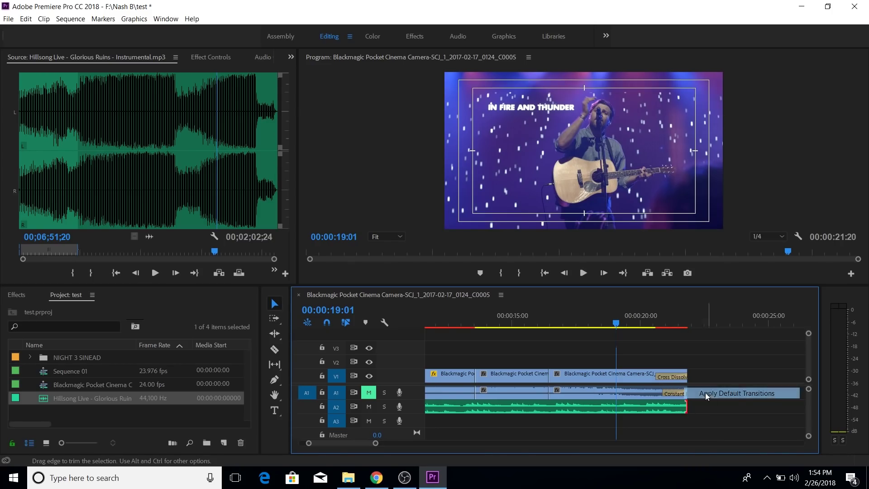
left_click_drag(374, 446, 429, 442)
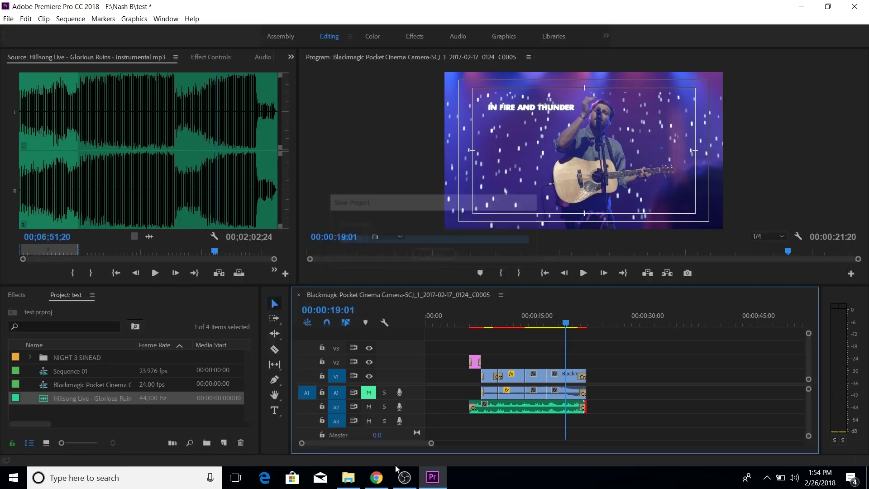
Mark the sequence's In point at the title's start and its Out point at the last clip's end, 00:00:21:20.
left_click_drag(460, 319, 458, 318)
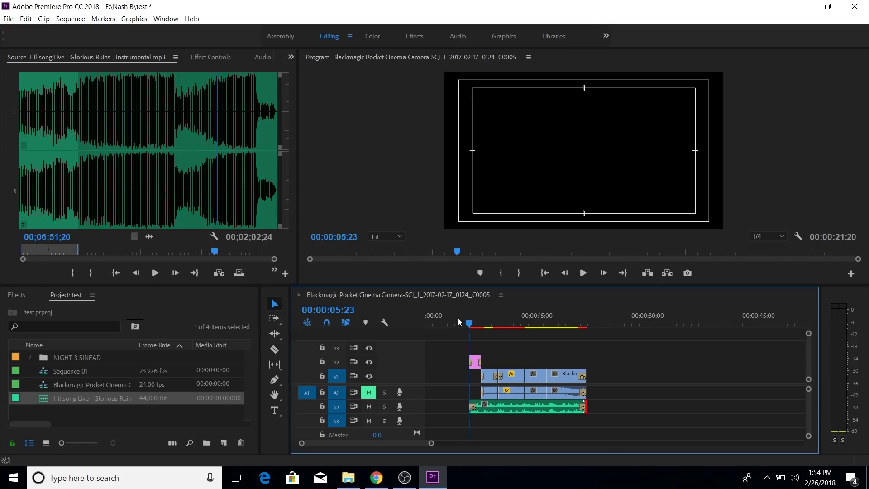
left_click_drag(458, 318, 466, 317)
key("i")
left_click_drag(489, 323, 589, 324)
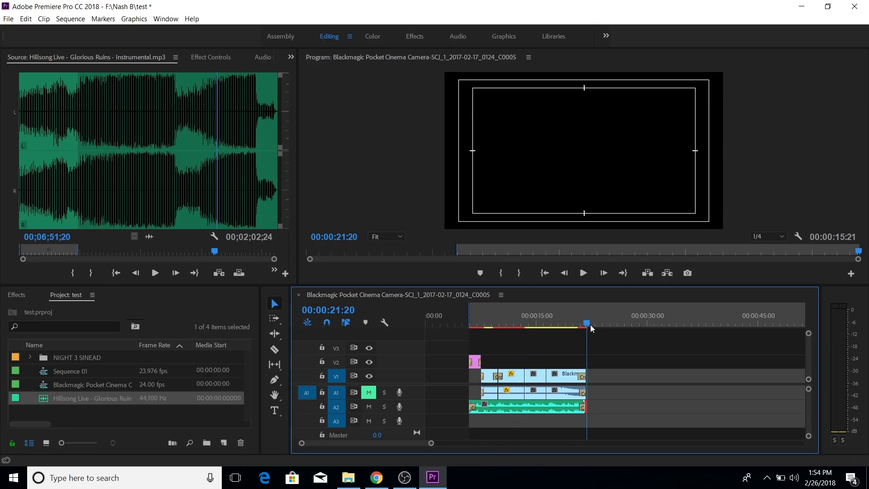
key("o")
left_click(603, 319)
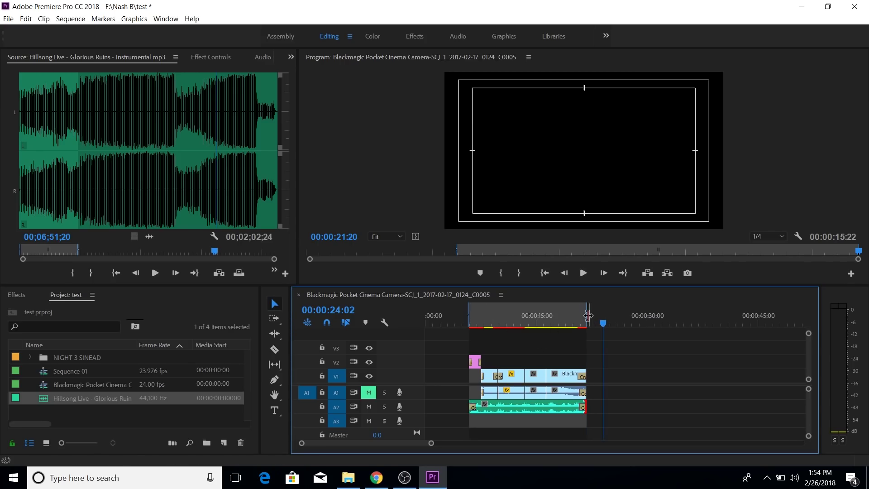
left_click(472, 324)
left_click_drag(473, 325, 476, 326)
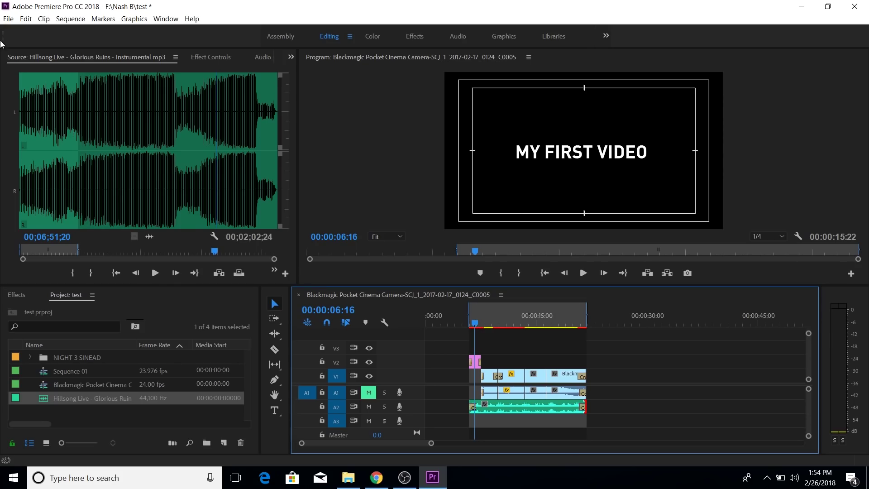
Open the media export settings for the marked range, preview the output, and choose H.264 as the format.
left_click(8, 19)
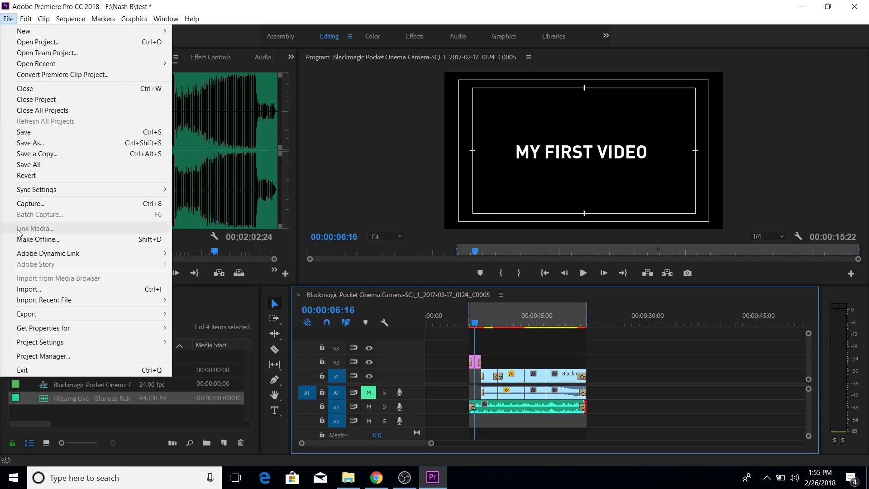
mouse_move(117, 315)
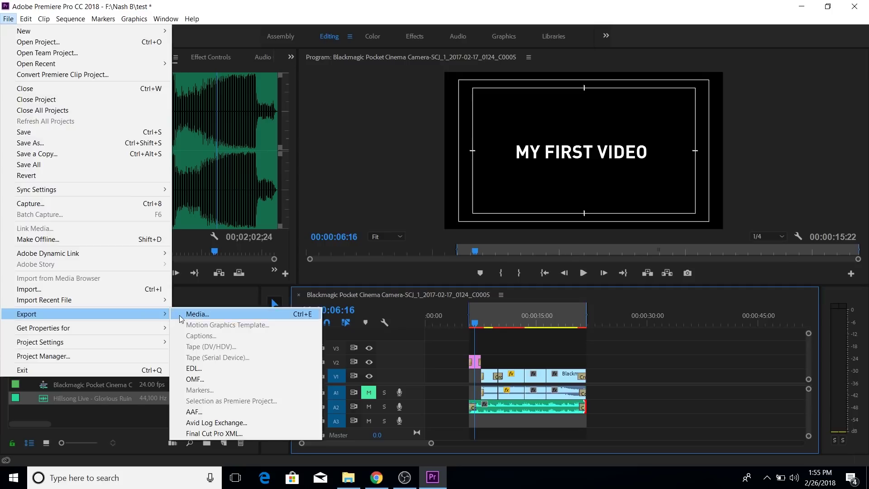
left_click(181, 315)
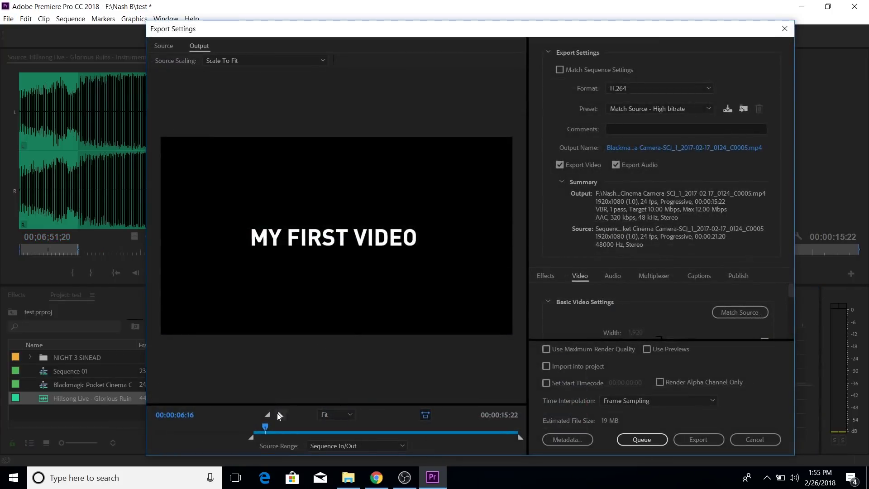
left_click_drag(265, 428, 348, 430)
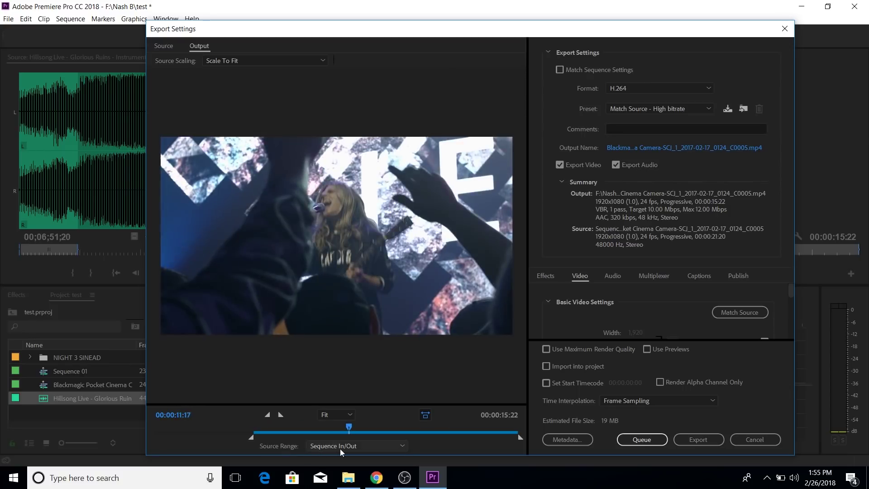
left_click_drag(429, 33, 380, 15)
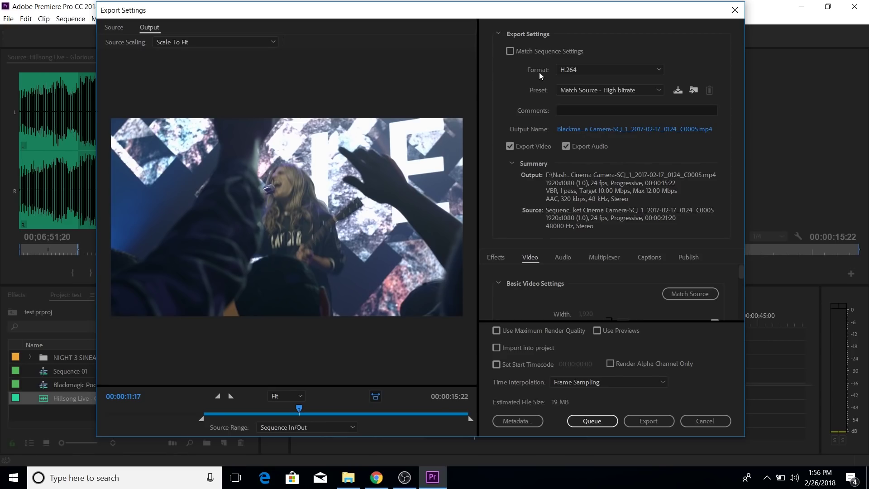
left_click(571, 70)
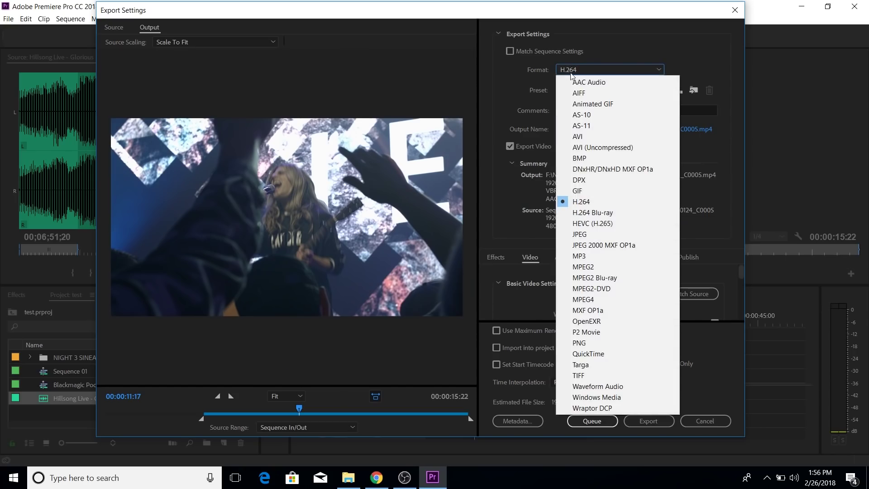
left_click(582, 201)
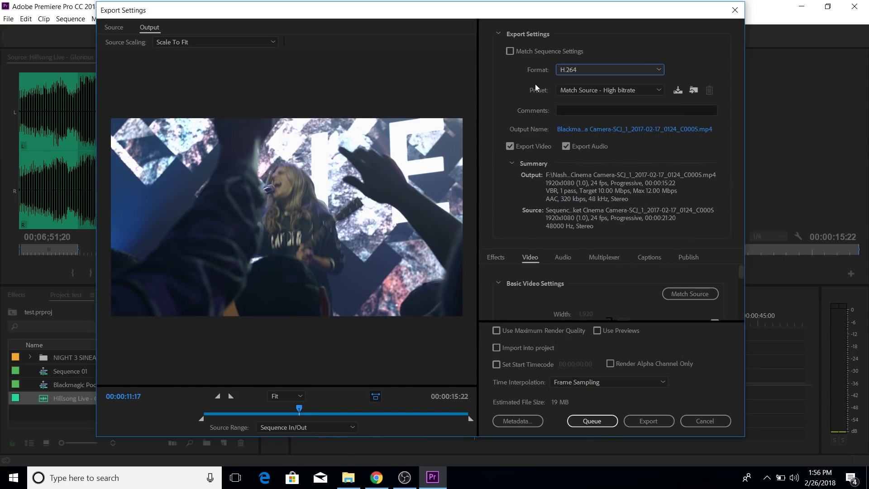
Set the export's output file to TEST on the Desktop as MP4 and view the basic video settings.
left_click(570, 130)
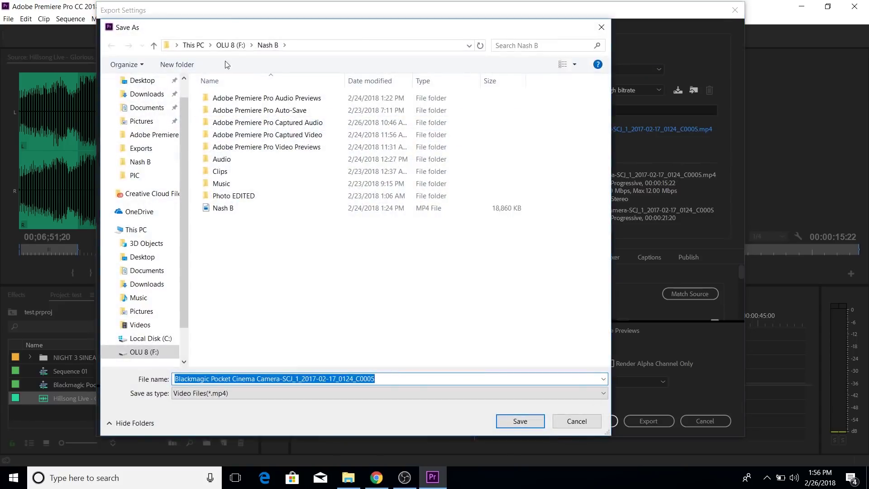
left_click(142, 80)
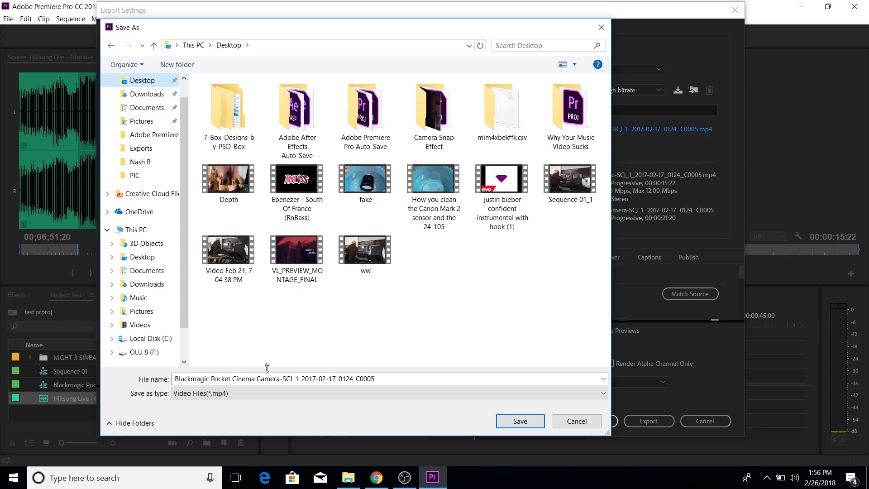
left_click(253, 378)
type("T")
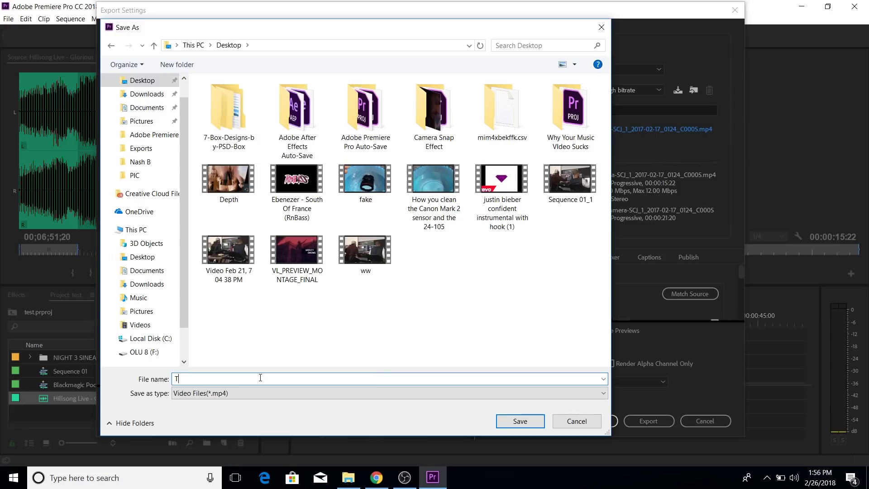
type("EST")
left_click(533, 428)
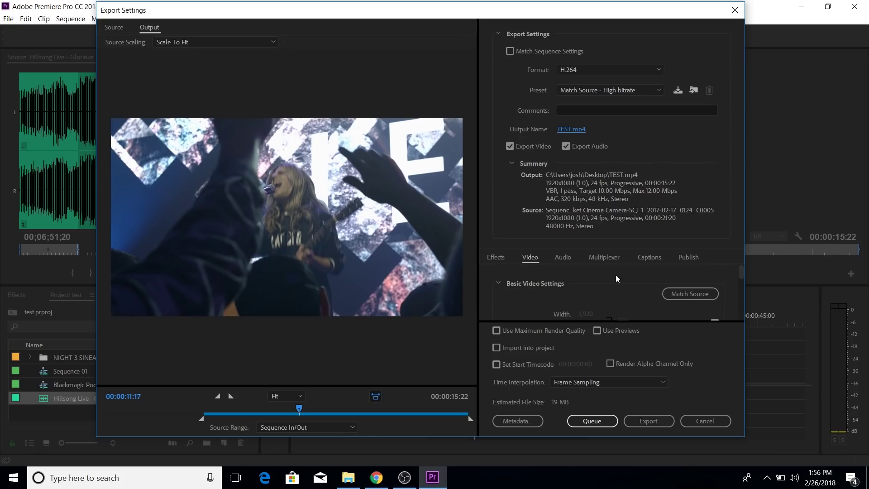
scroll(583, 292, "down", 1)
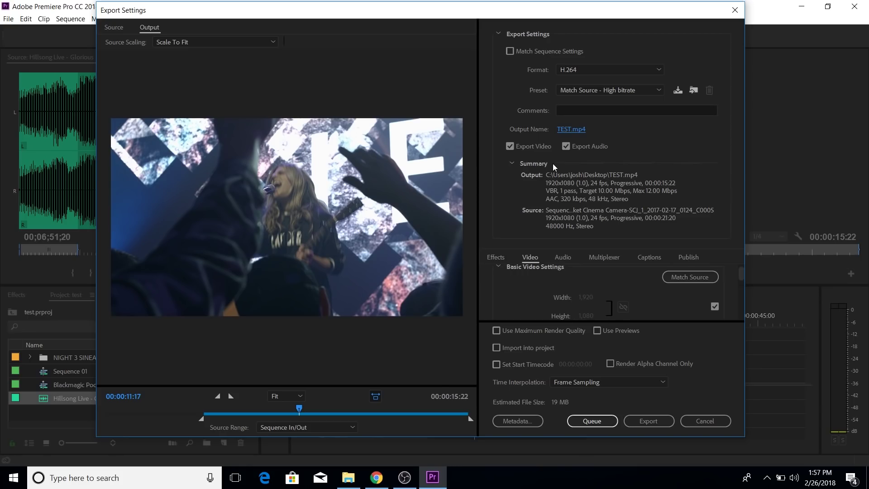
Turn off source matching for the export's frame size and frame rate in the basic video settings.
scroll(531, 272, "down", 1)
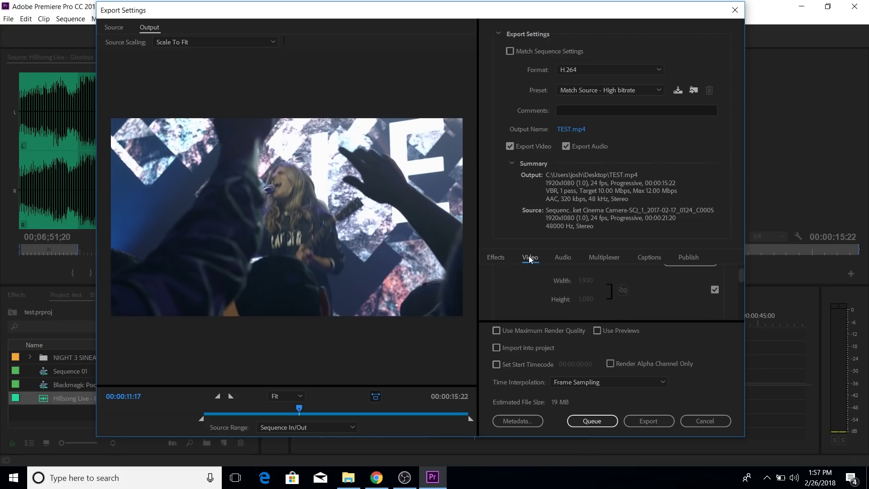
scroll(537, 286, "up", 2)
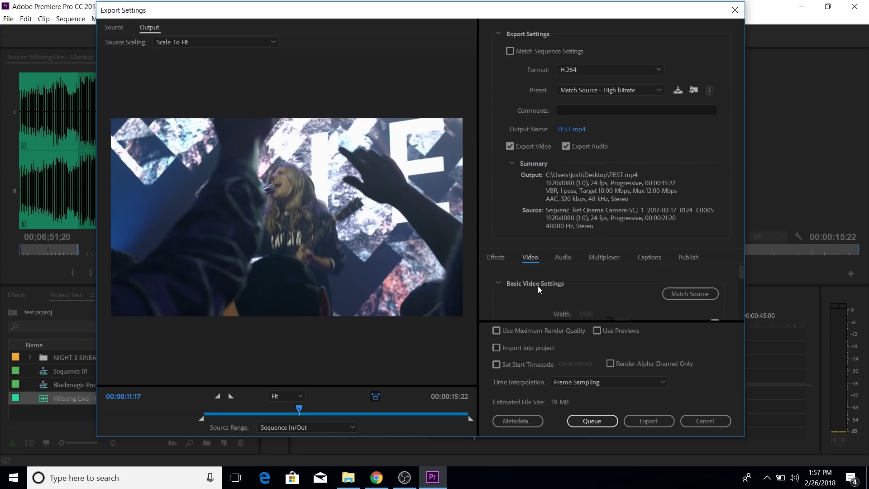
scroll(544, 297, "down", 2)
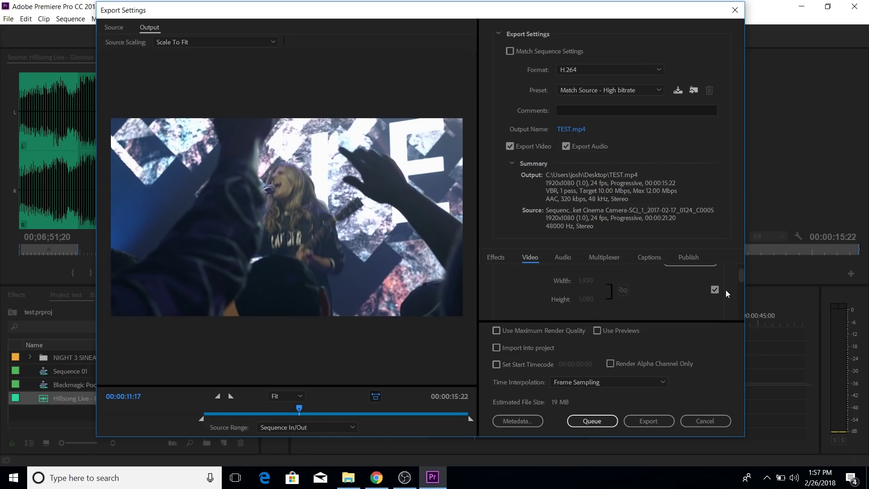
left_click(714, 290)
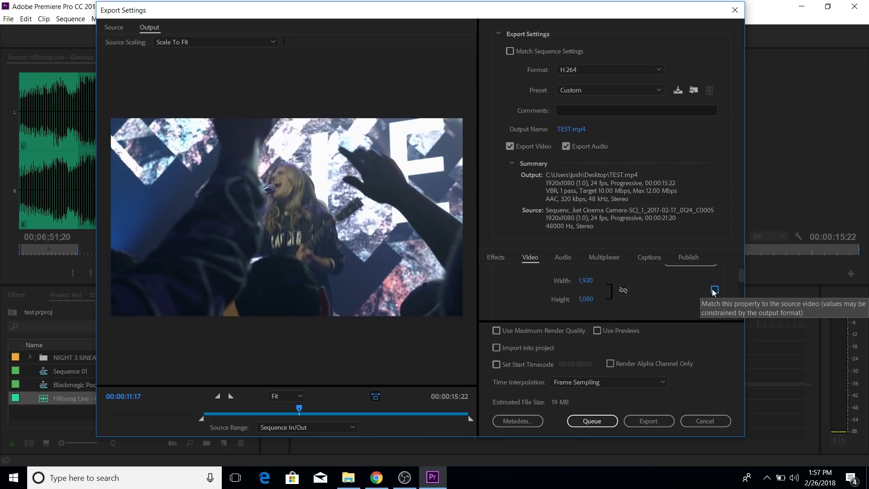
left_click_drag(739, 276, 739, 281)
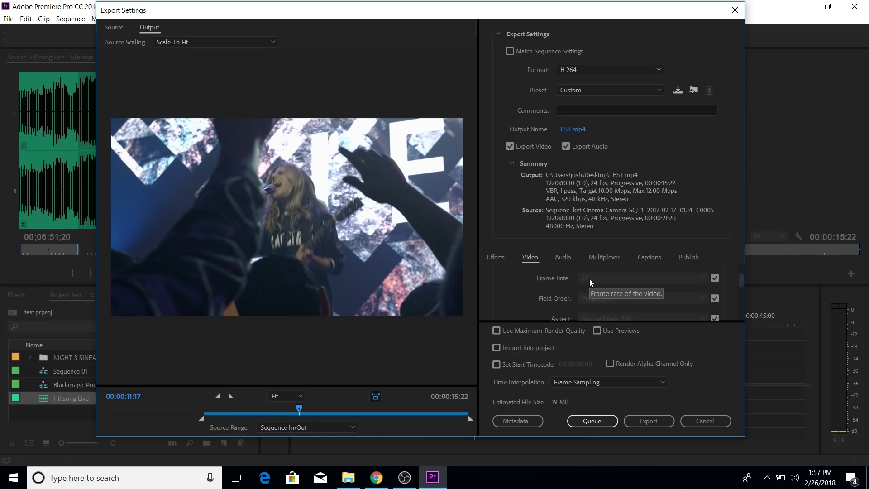
left_click(714, 278)
scroll(742, 285, "down", 1)
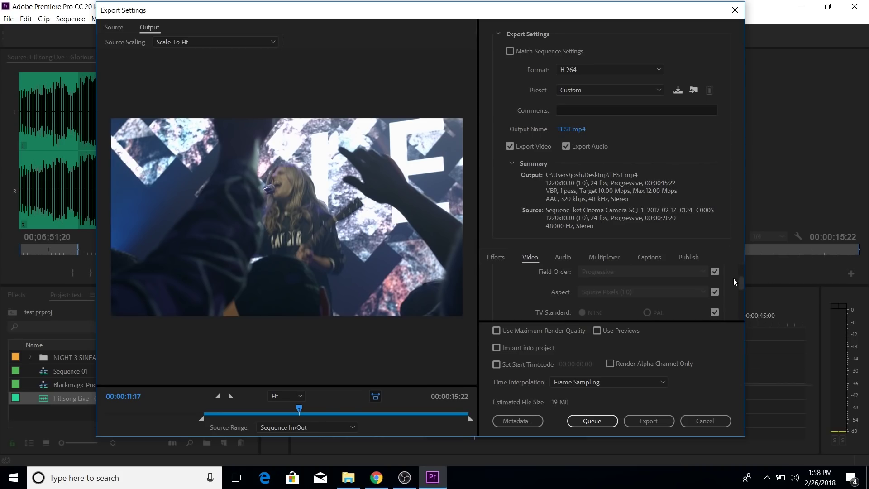
Enable Render at Maximum Depth, set the bitrate encoding to VBR, 2 pass, and check the target and maximum bitrates.
left_click_drag(741, 282, 743, 296)
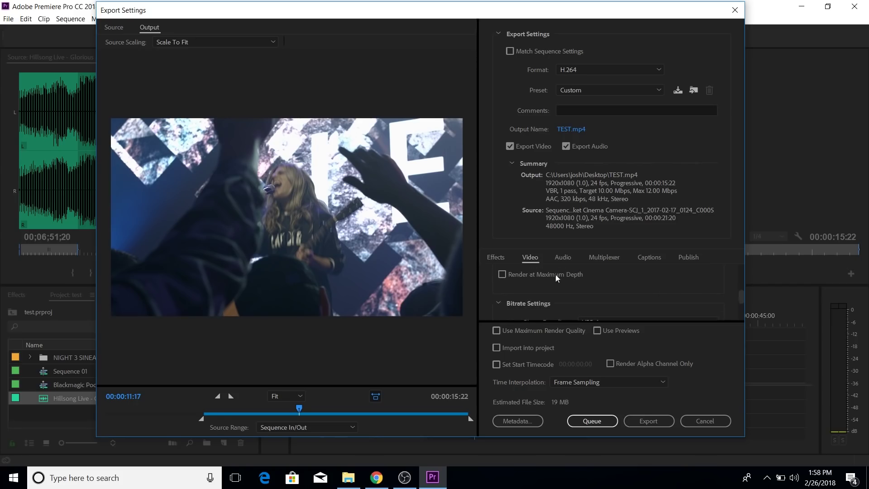
left_click(503, 273)
left_click_drag(740, 295, 744, 299)
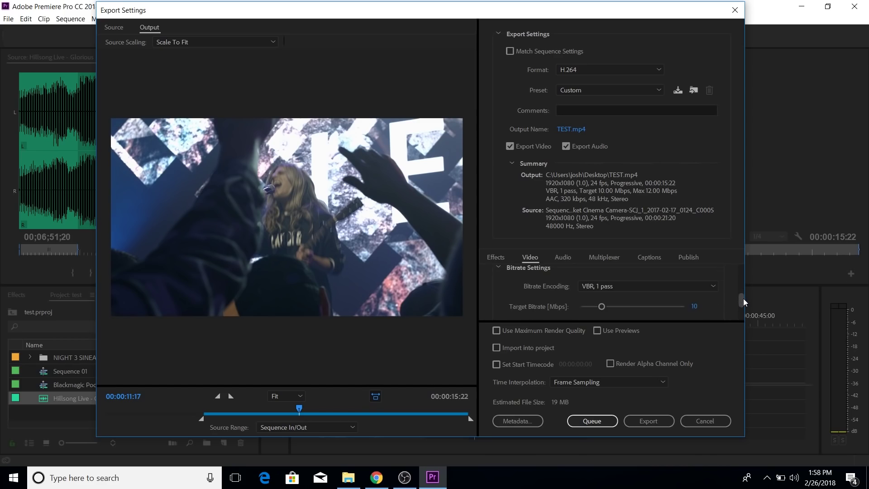
left_click(603, 287)
left_click(600, 322)
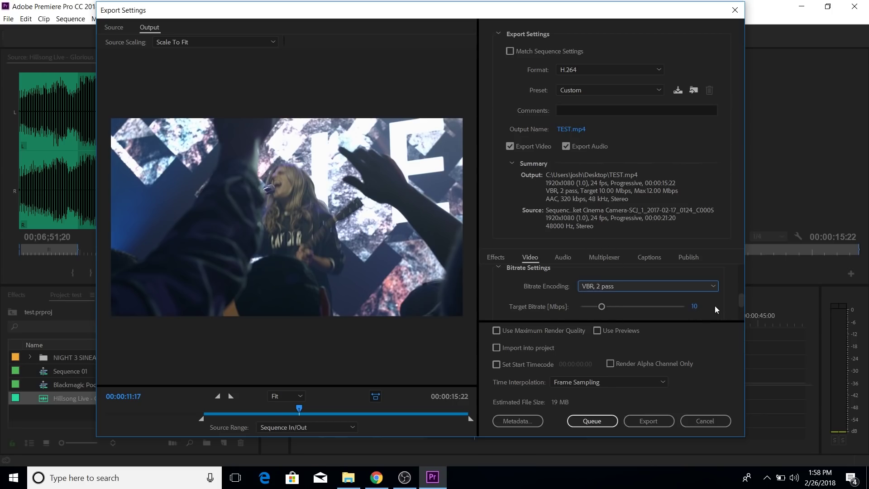
scroll(537, 309, "down", 1)
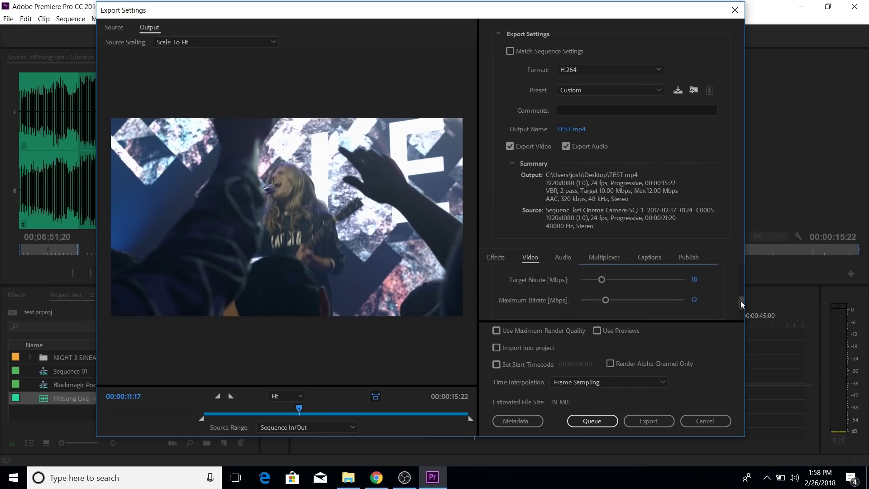
scroll(741, 301, "down", 2)
Review the export's audio format, codec, channel and advanced settings, and start exporting the video.
left_click(570, 258)
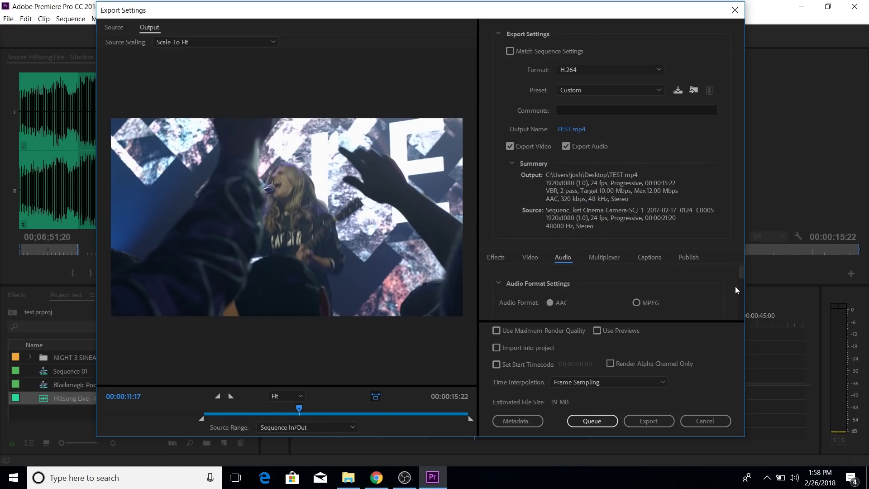
left_click_drag(741, 275, 742, 289)
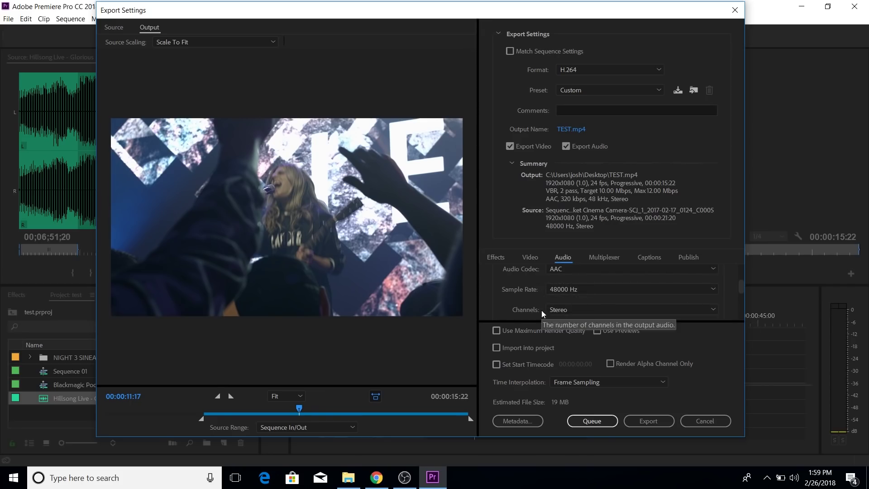
left_click_drag(740, 289, 741, 296)
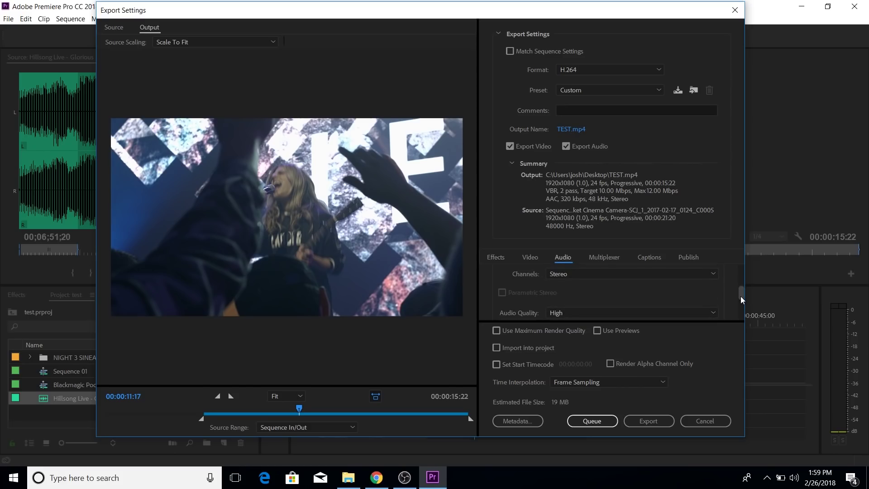
left_click_drag(742, 297, 745, 317)
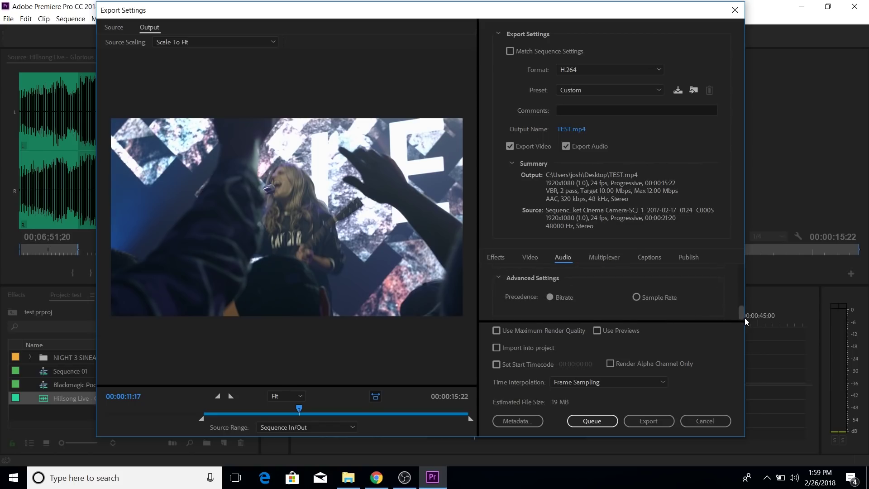
left_click(649, 421)
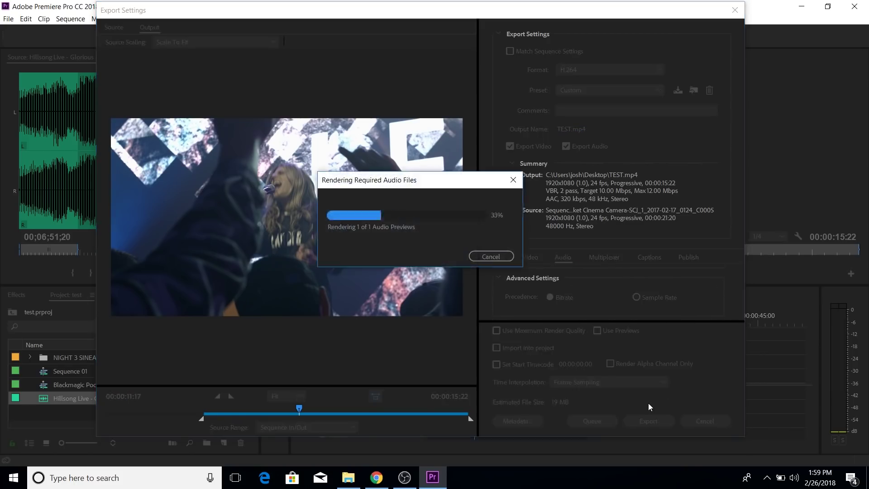